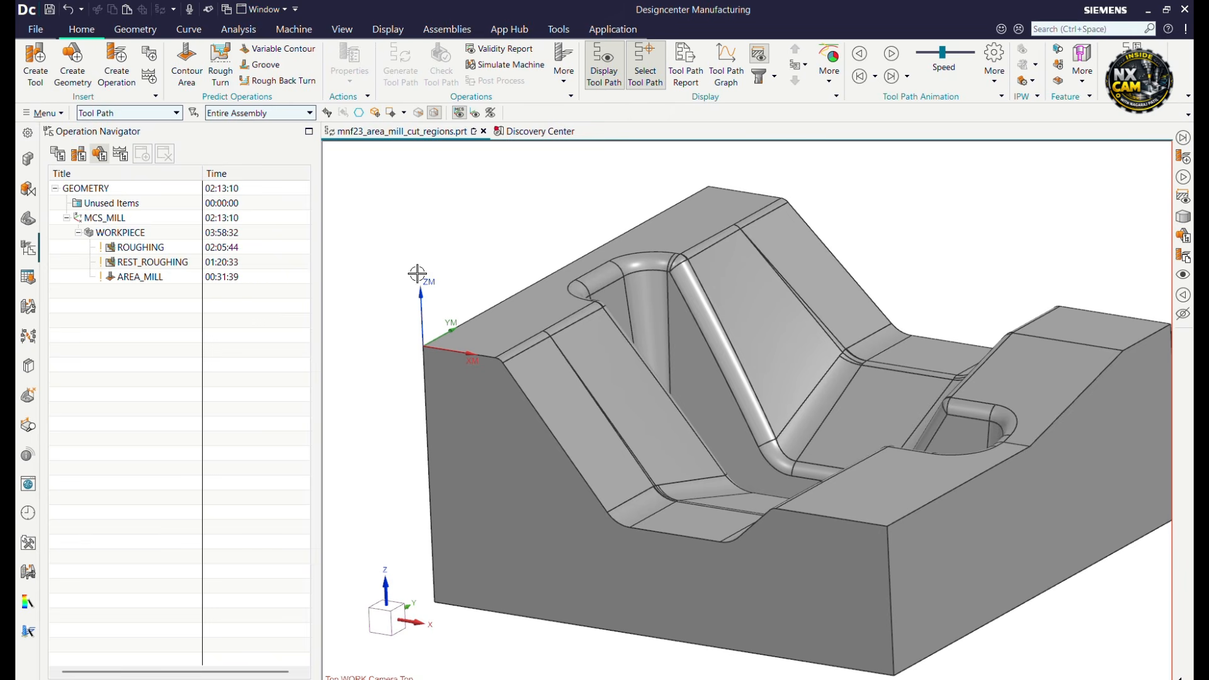
Start dividing the tool path of the ROUGHING operation.
scroll(447, 298, down, 1)
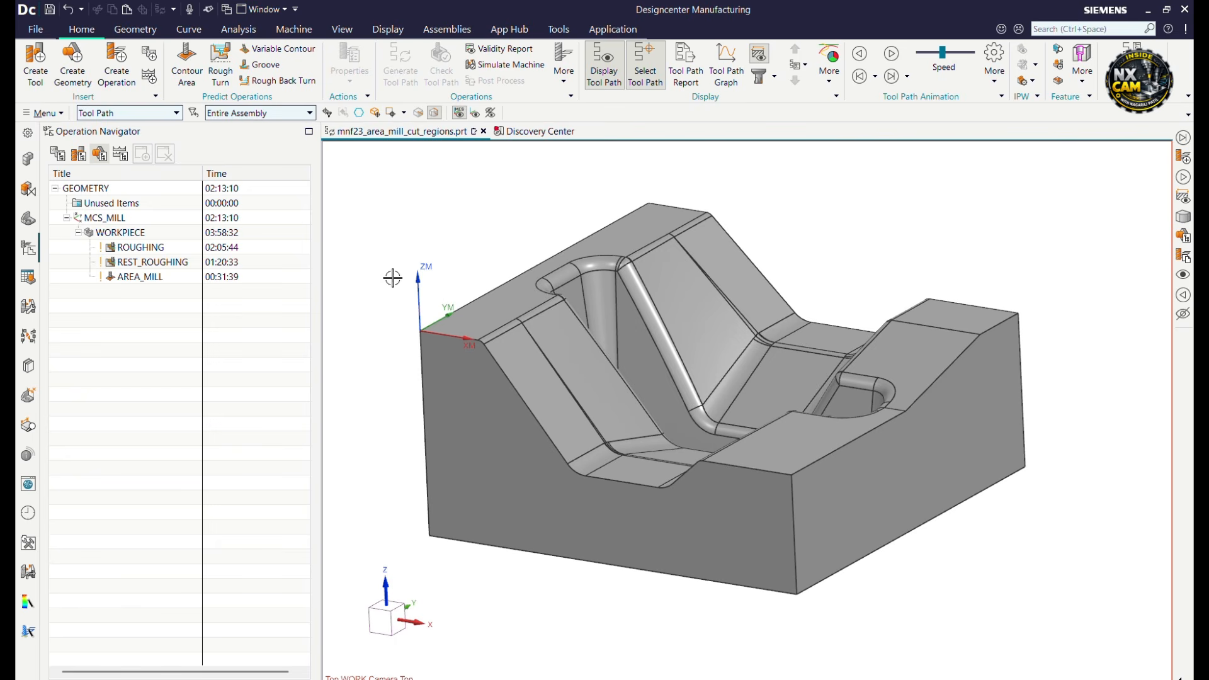
scroll(399, 273, up, 1)
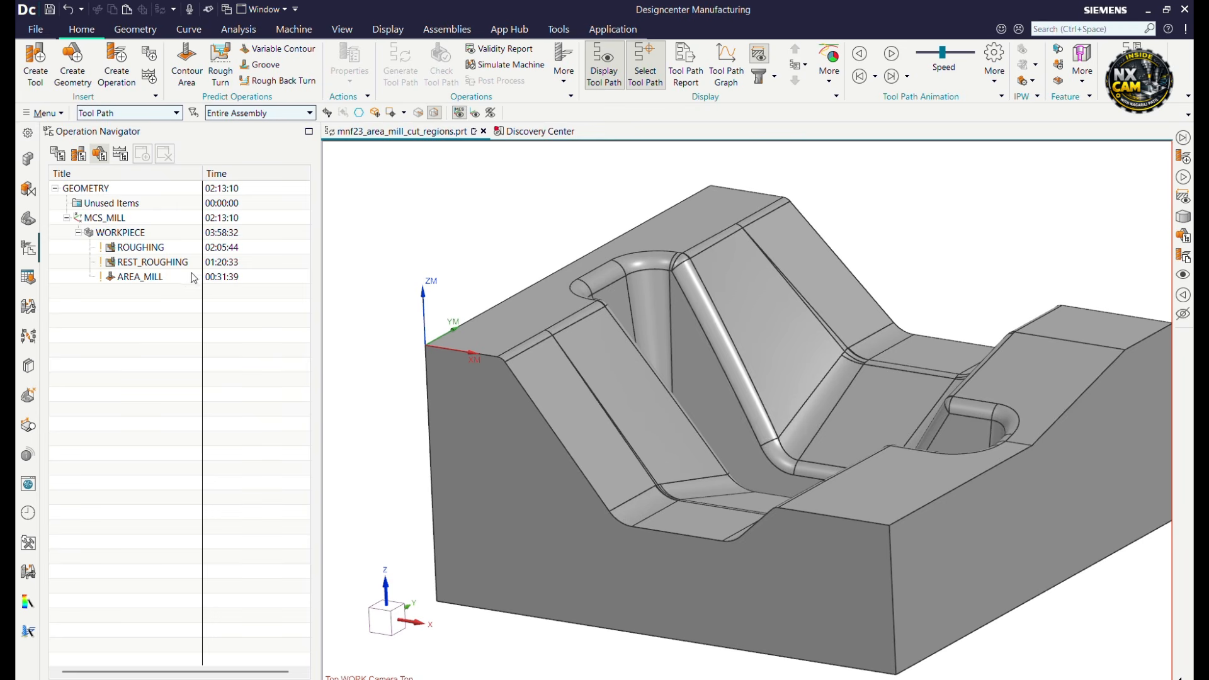
mouse_move(212, 251)
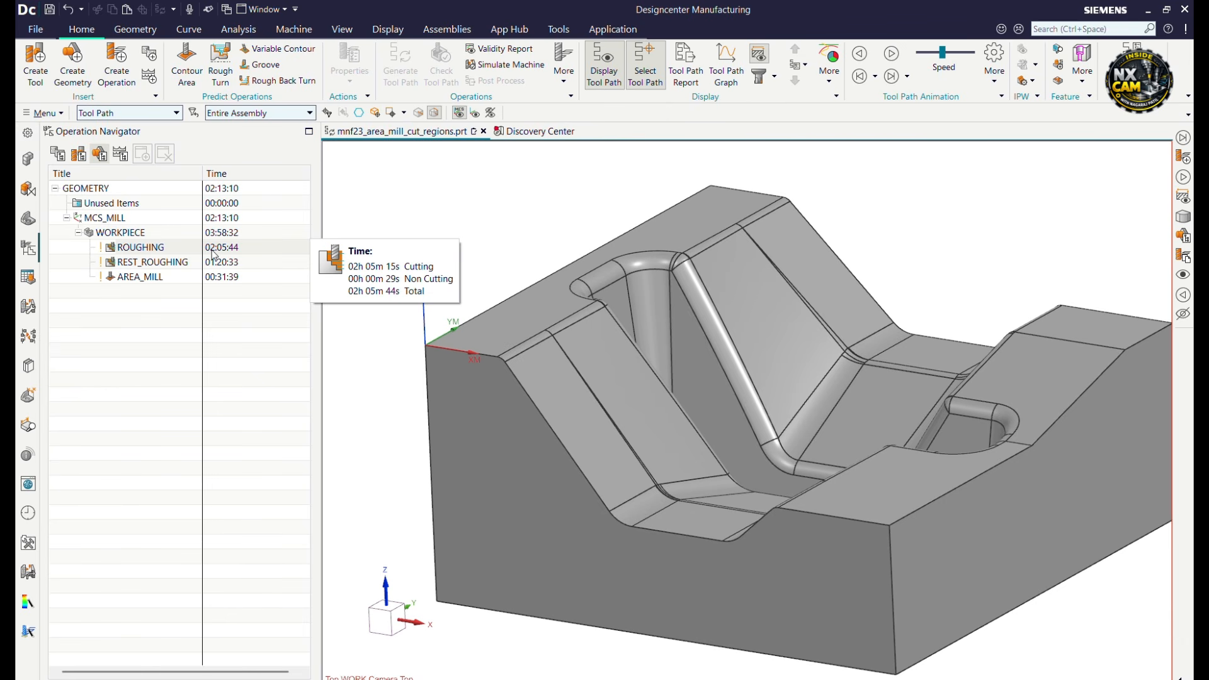
click(177, 247)
right_click(176, 248)
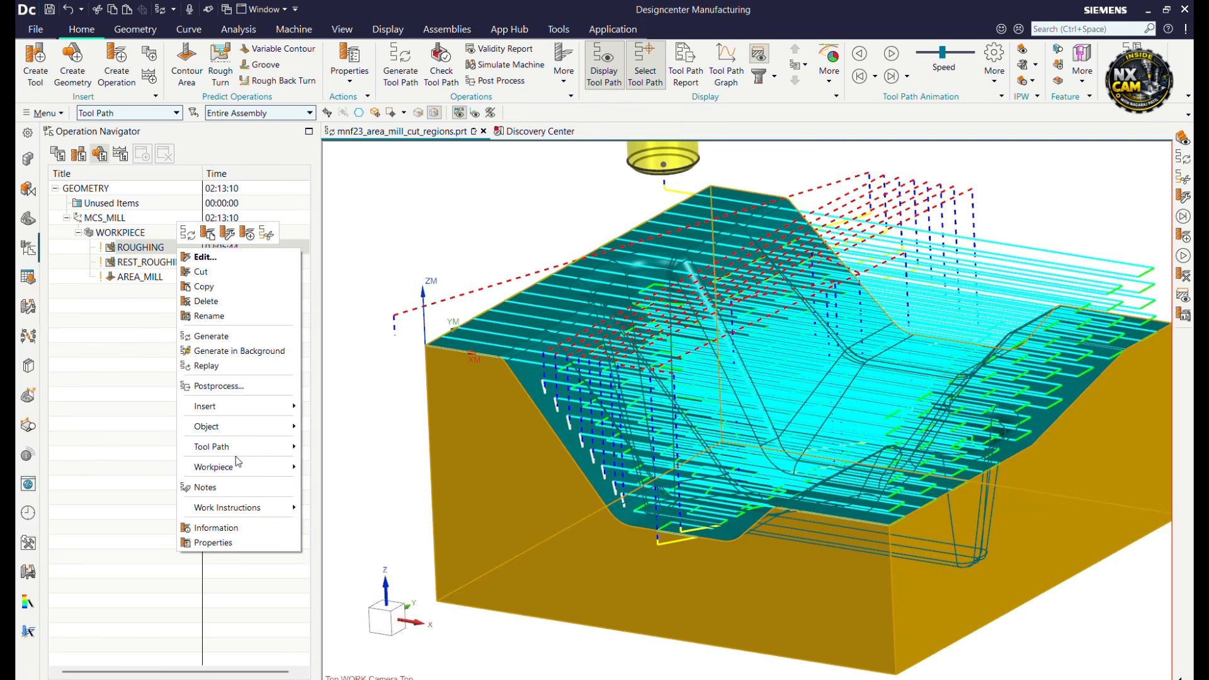
mouse_move(239, 449)
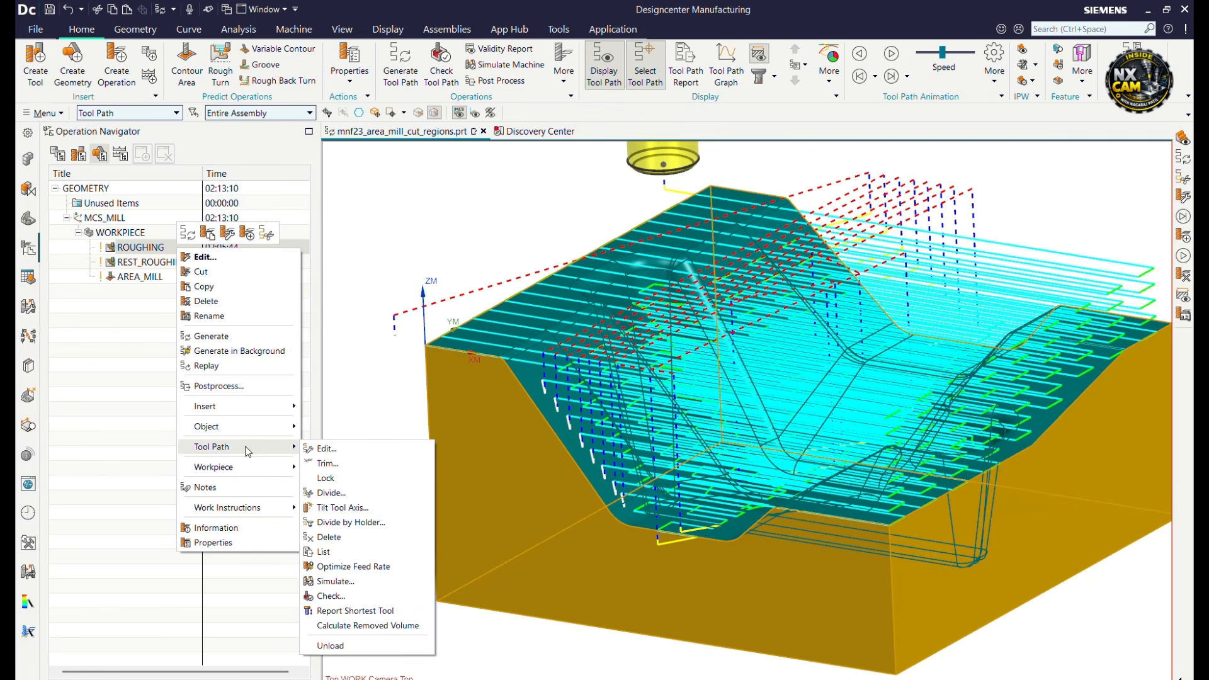
click(371, 495)
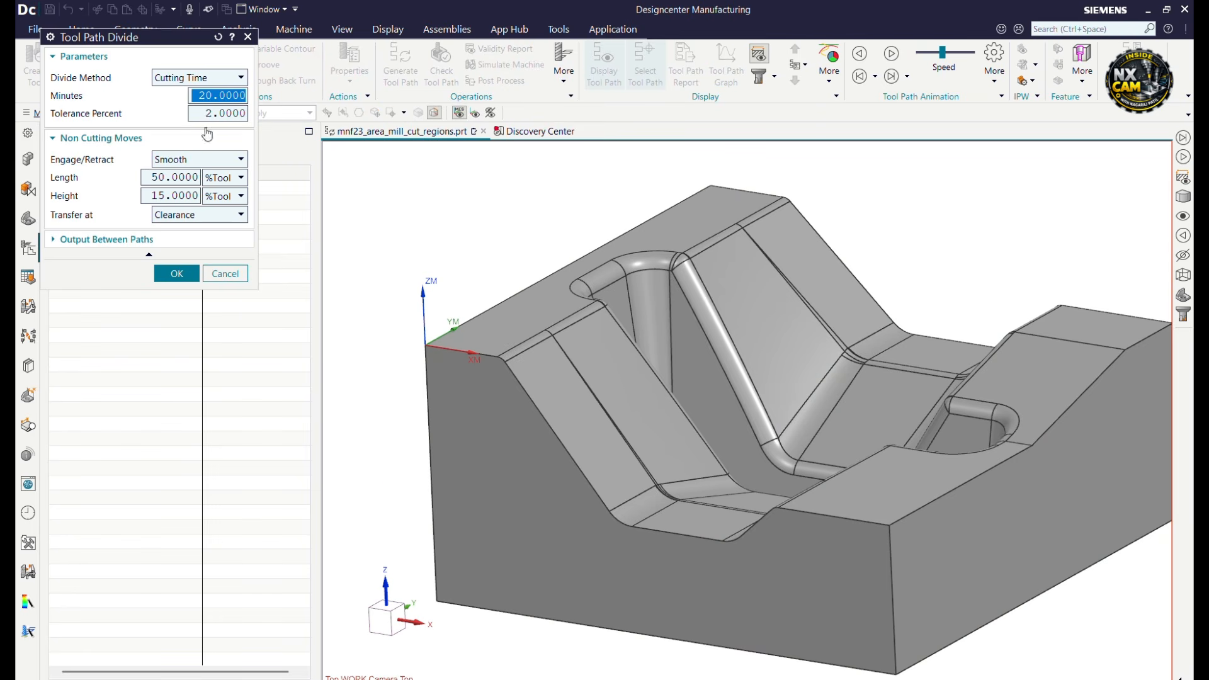
drag(180, 38, 344, 203)
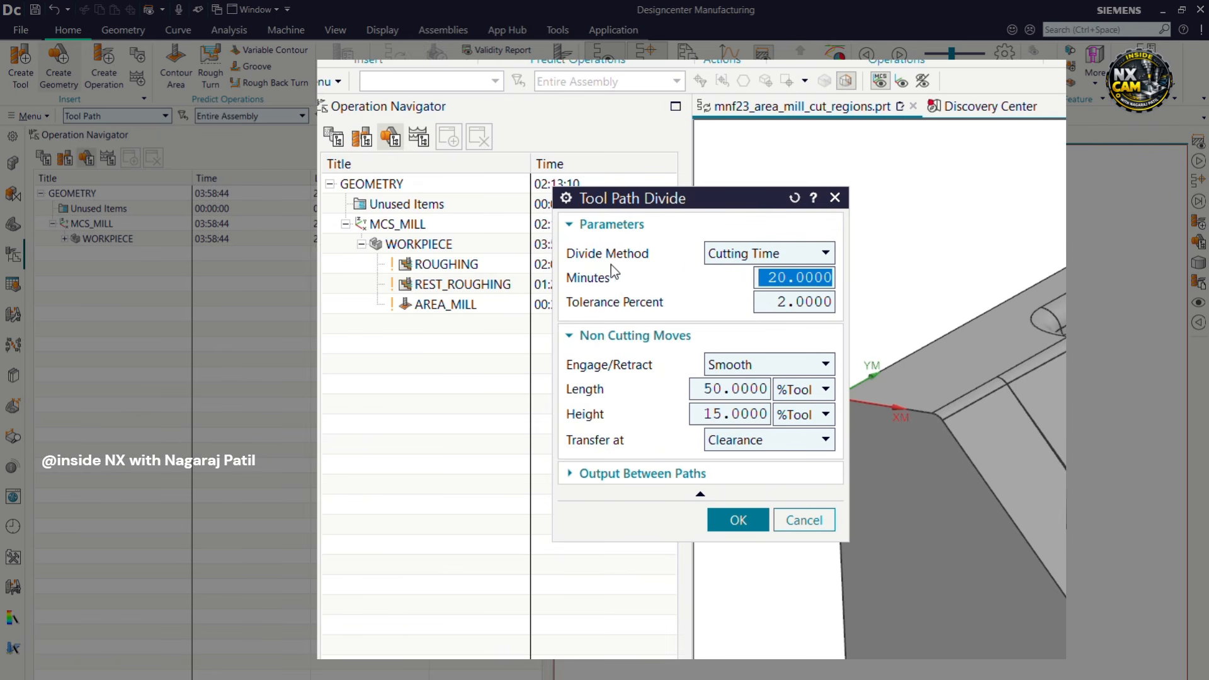
Set the divide method to Cutting Time with 28 minutes per tool path segment.
click(757, 260)
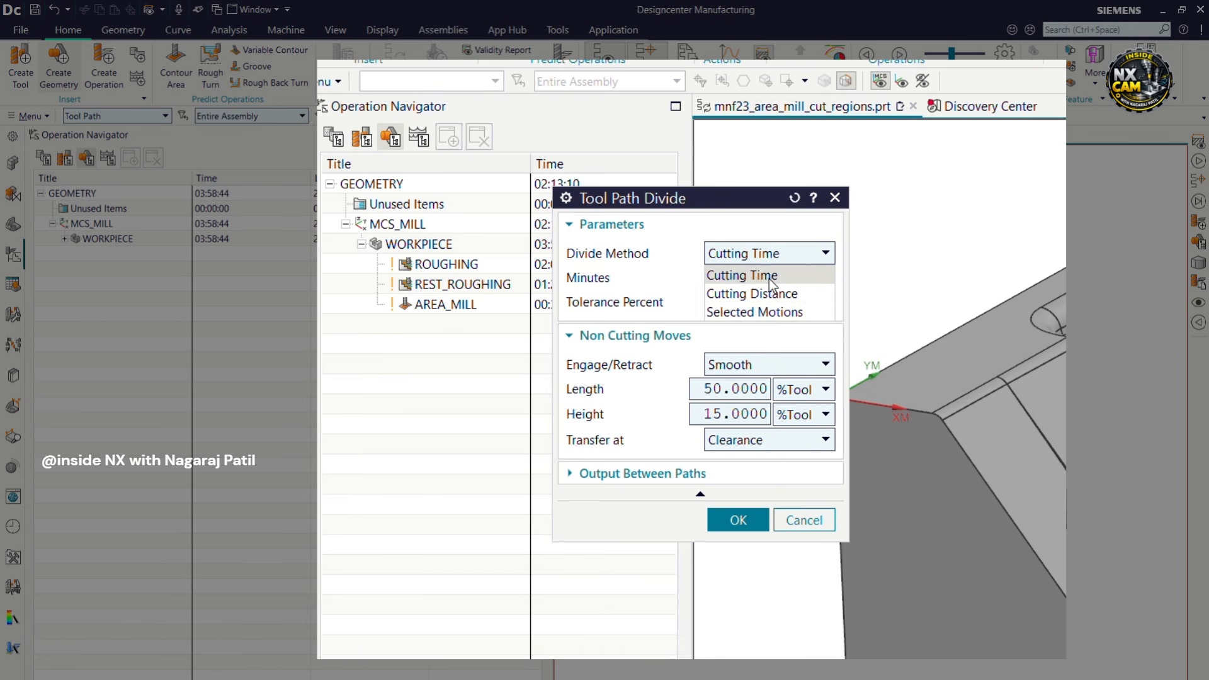
click(772, 281)
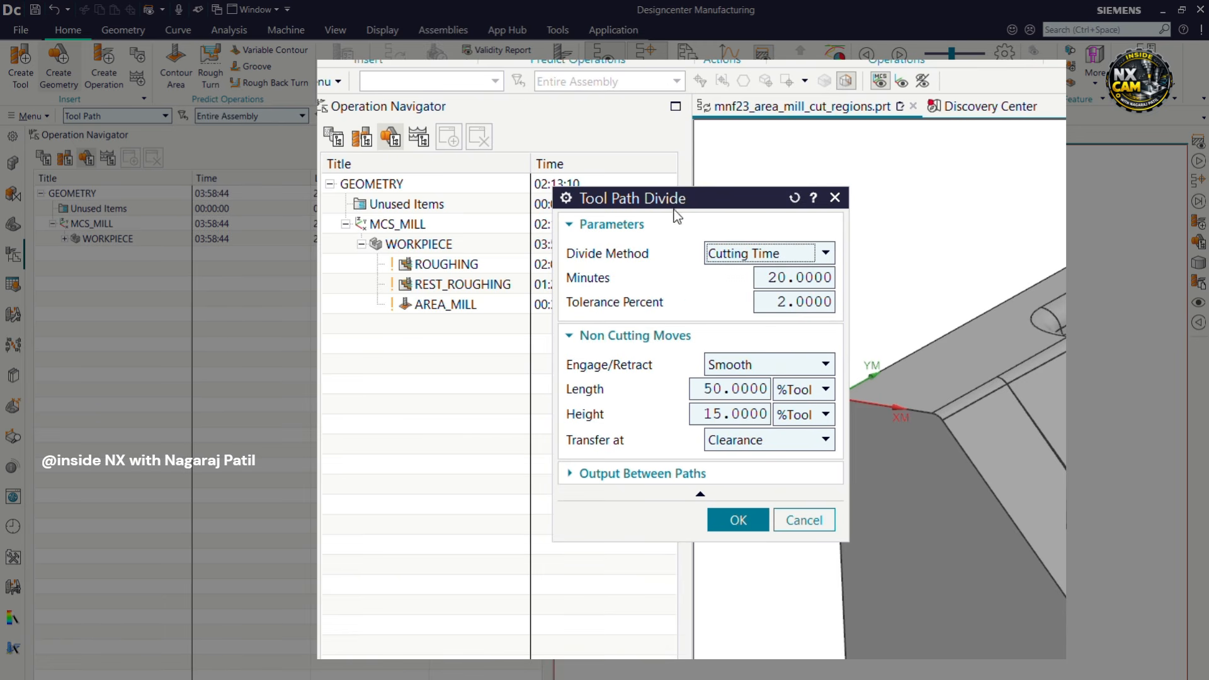
drag(684, 199, 813, 217)
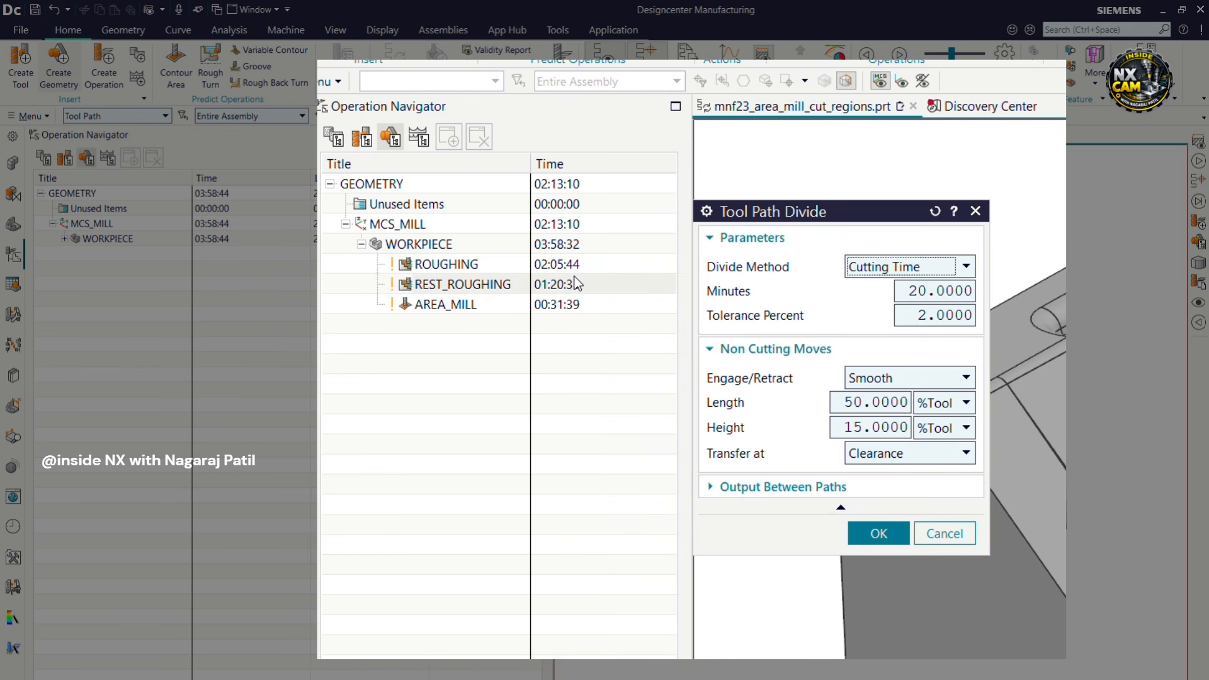
double_click(921, 290)
text(28)
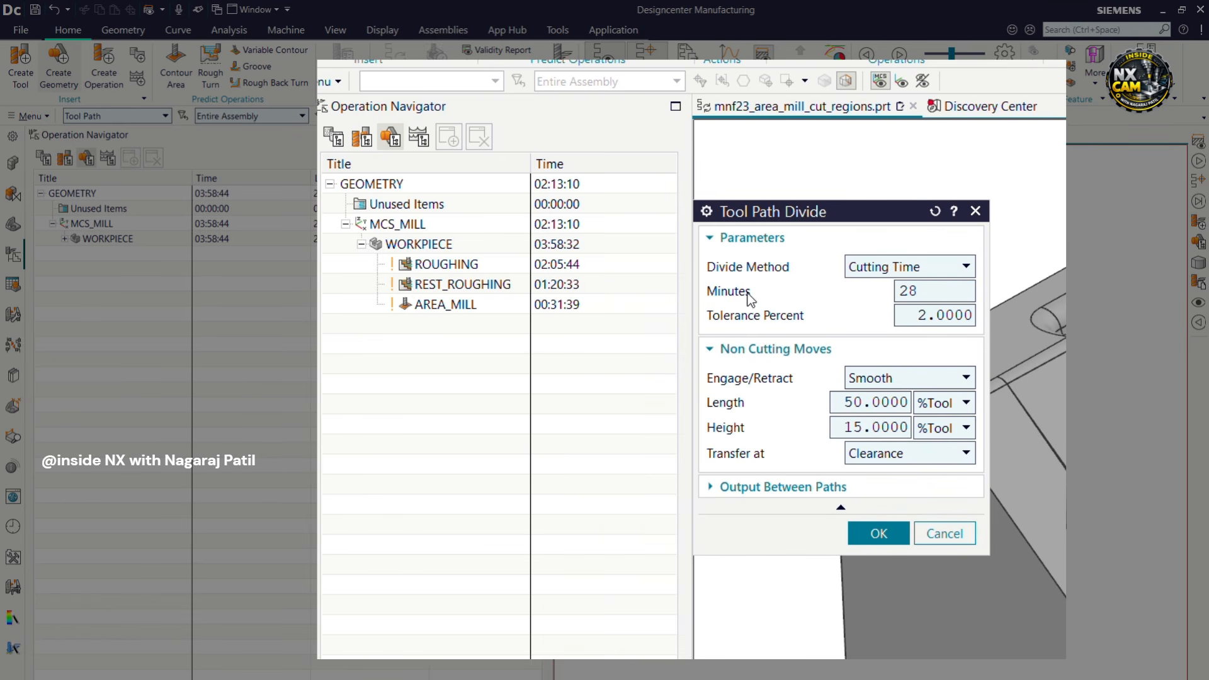
Set the division's tolerance percent to 2 and carry out the division of the ROUGHING tool path.
click(464, 265)
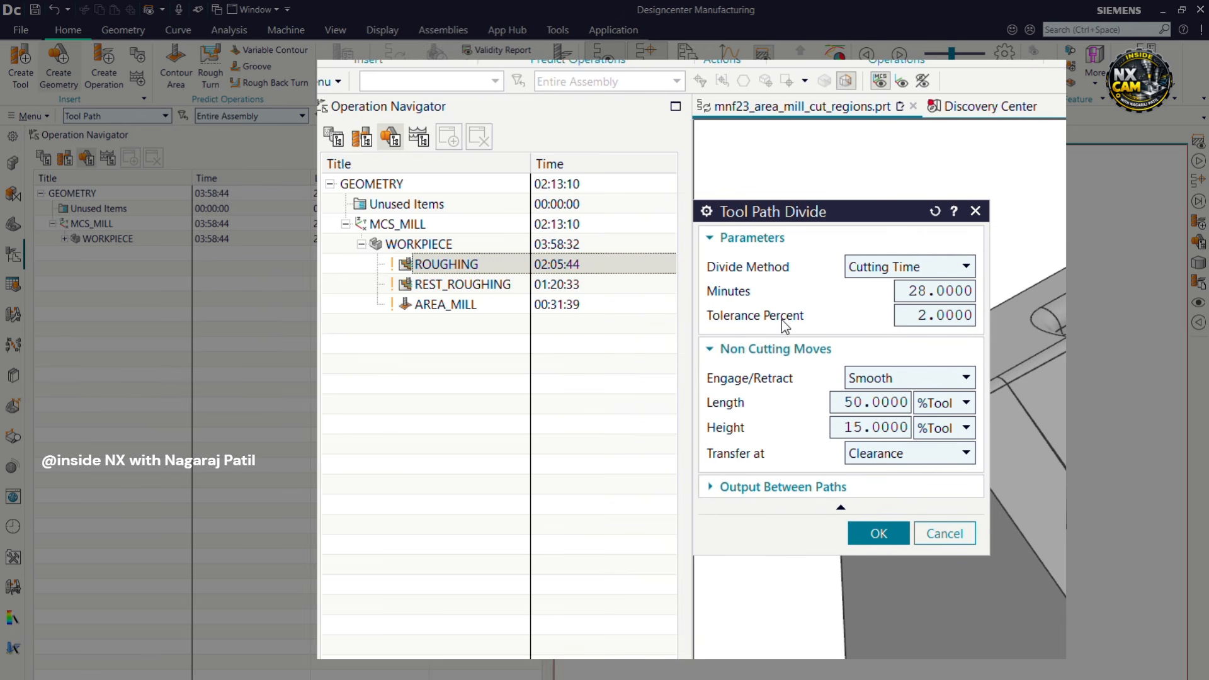
click(921, 315)
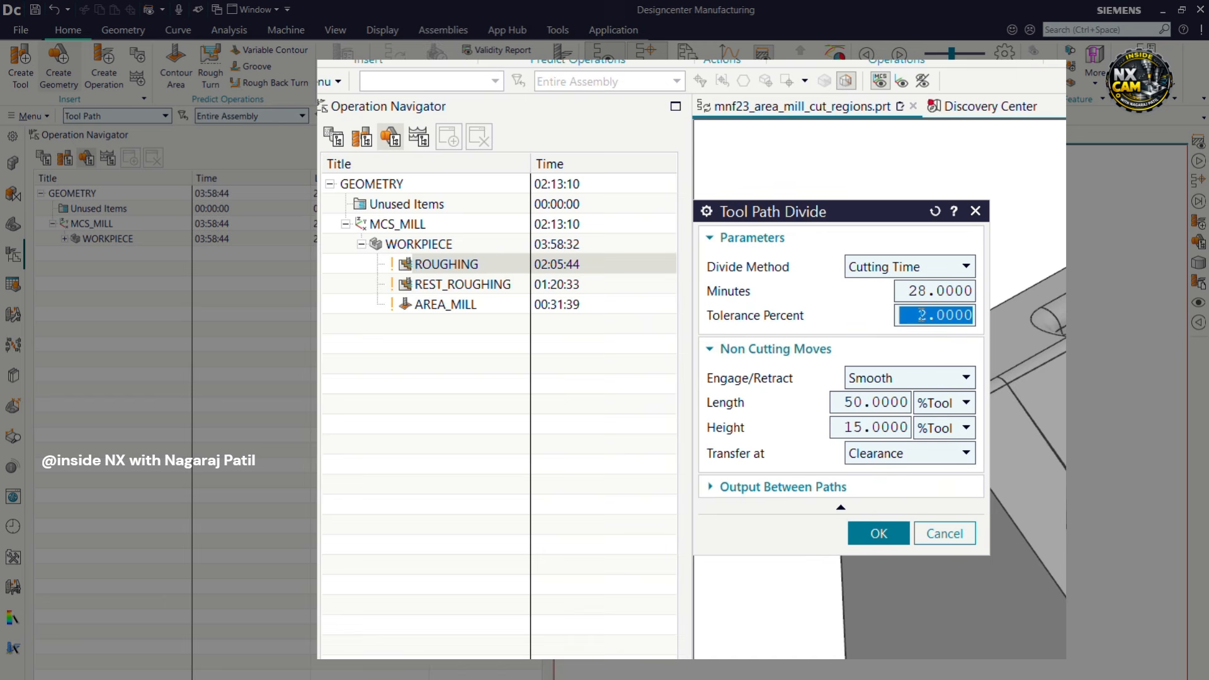
text(1)
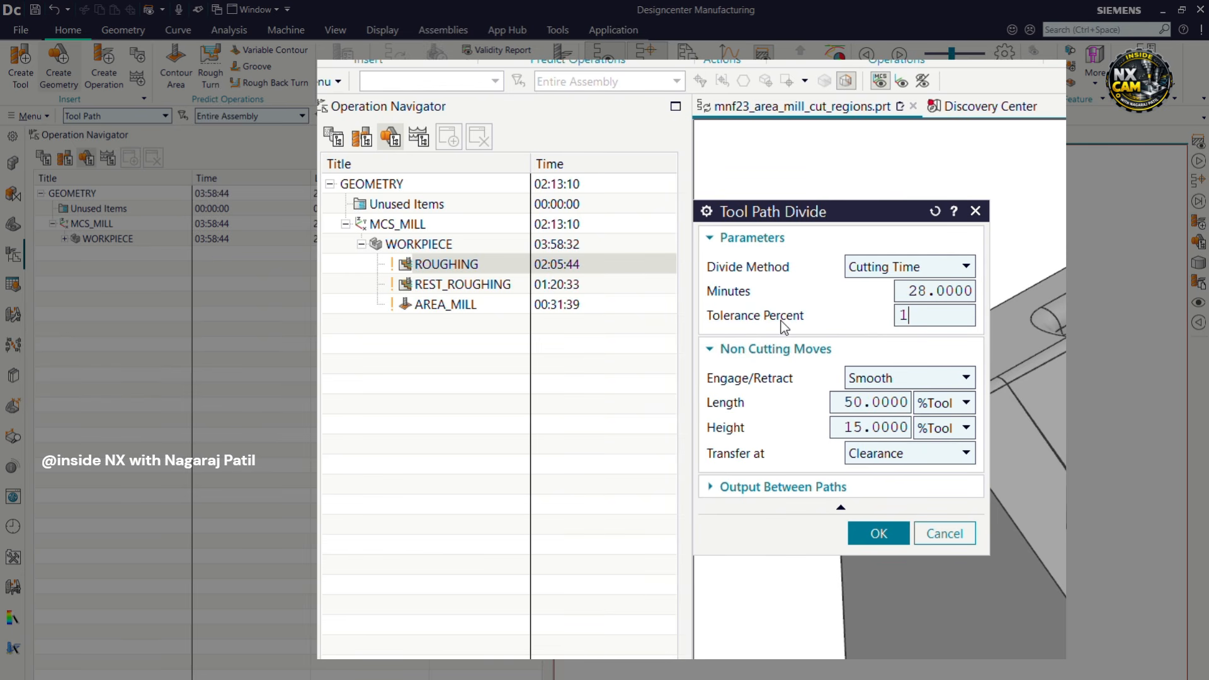
key(BackSpace)
text(2)
click(880, 532)
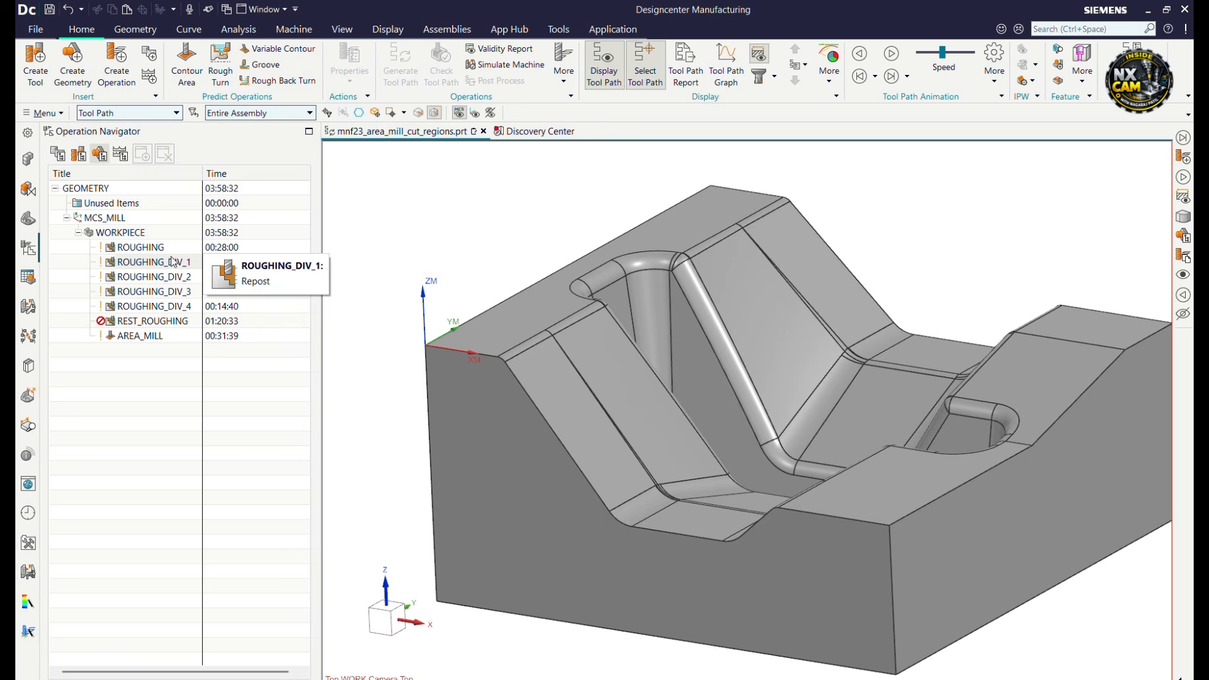
Examine the divided tool paths one by one, from ROUGHING through ROUGHING_DIV_1 to ROUGHING_DIV_4.
click(486, 271)
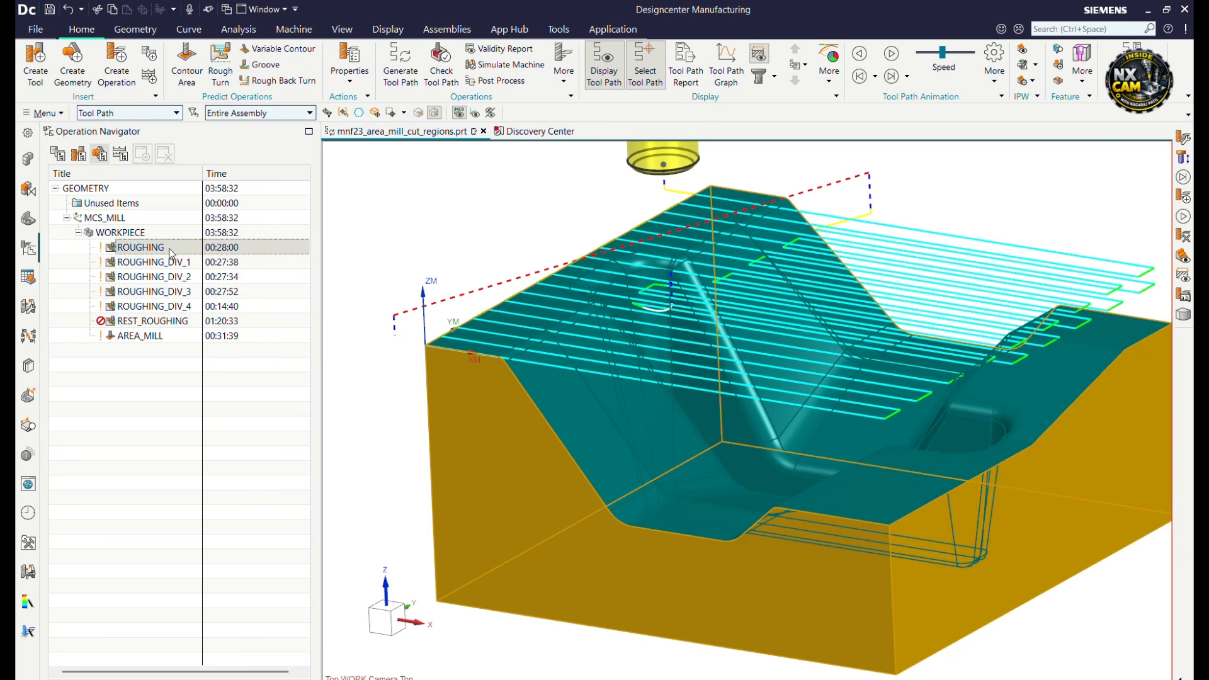
click(217, 262)
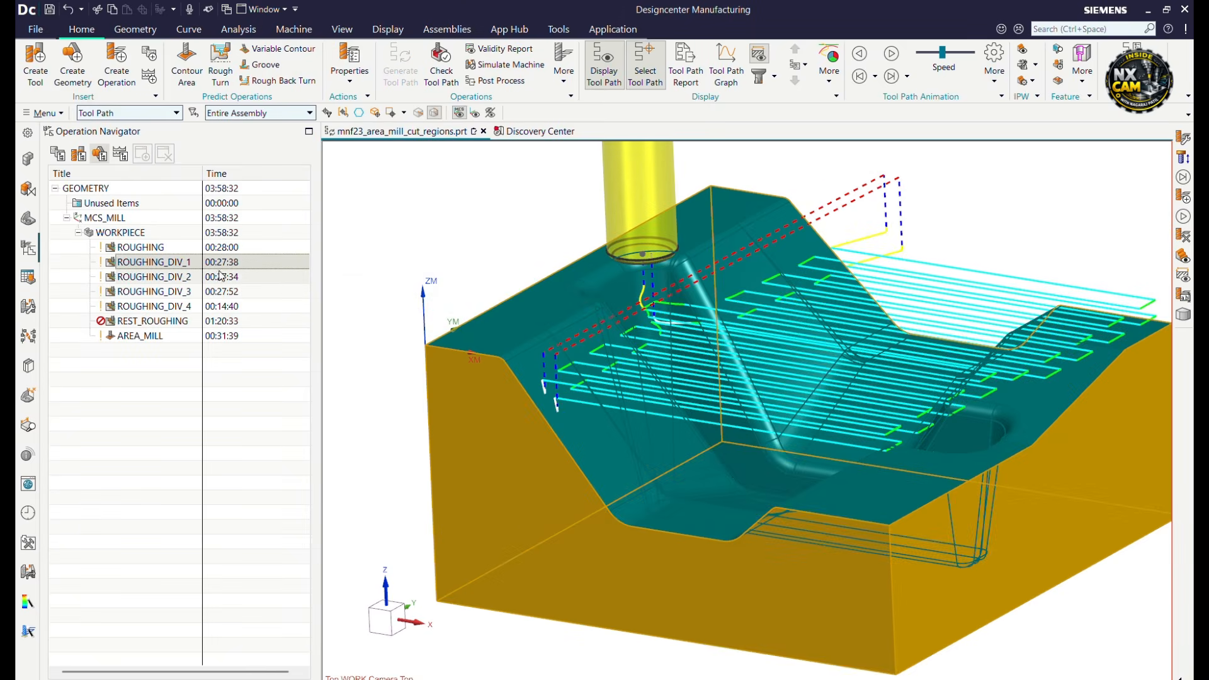
click(211, 278)
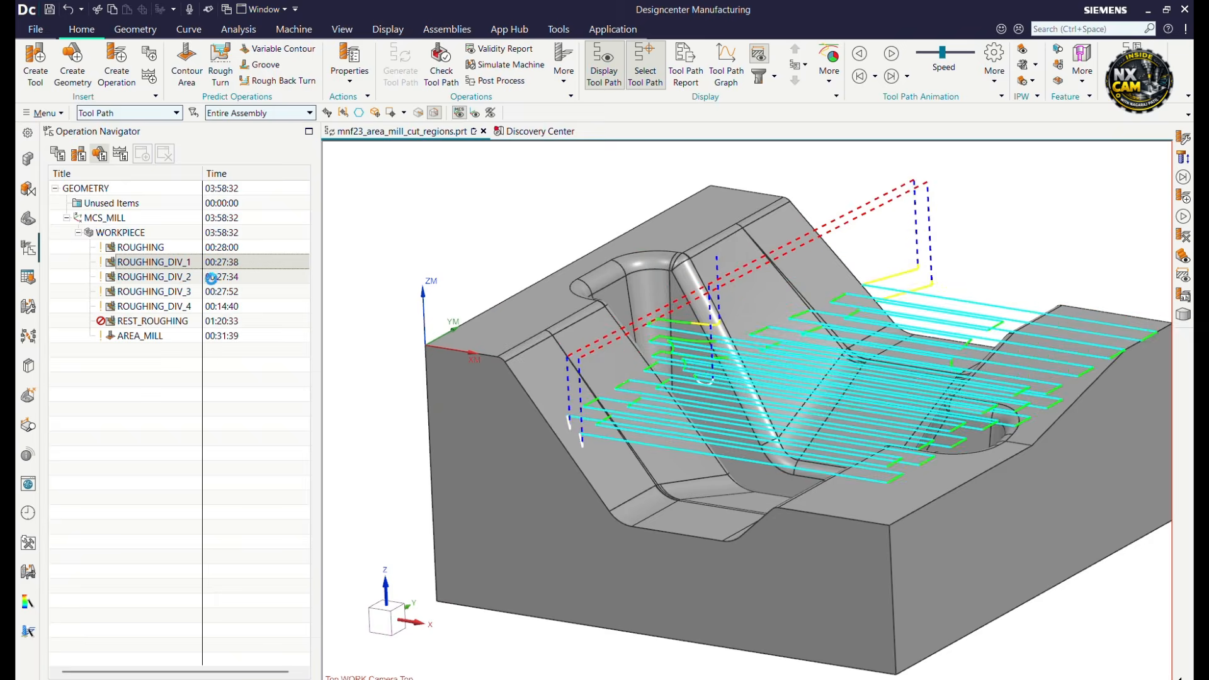
click(191, 293)
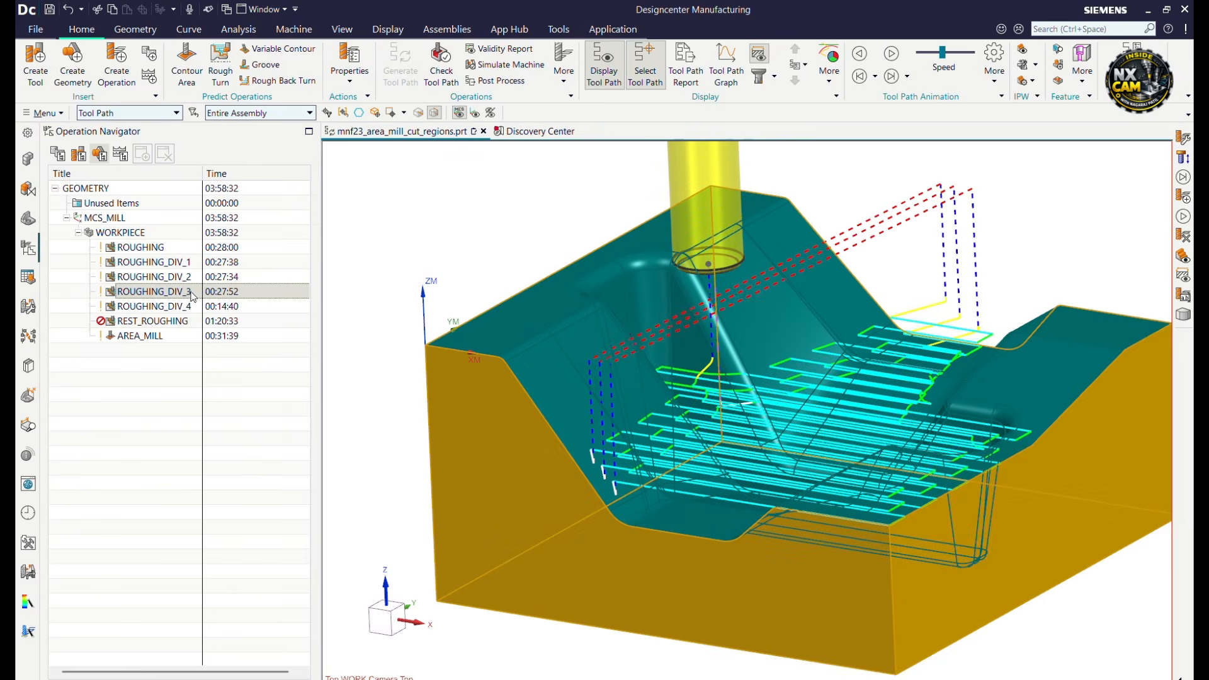
middle_drag(533, 370, 505, 379)
click(167, 307)
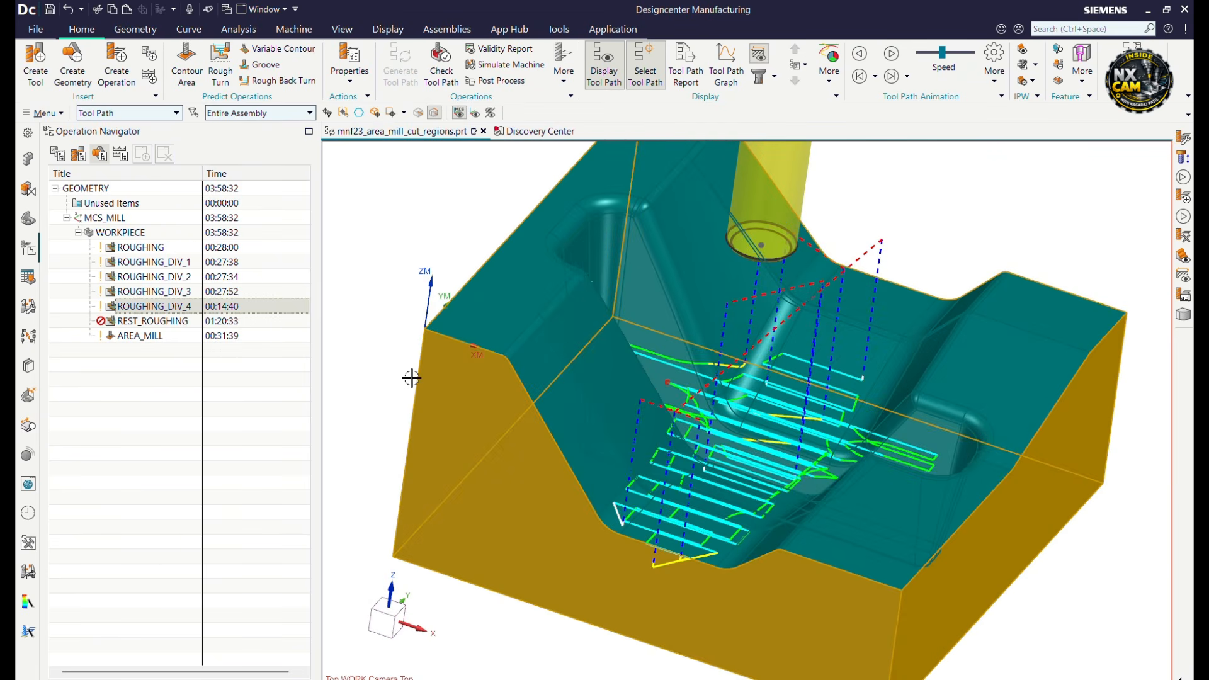
scroll(412, 378, down, 5)
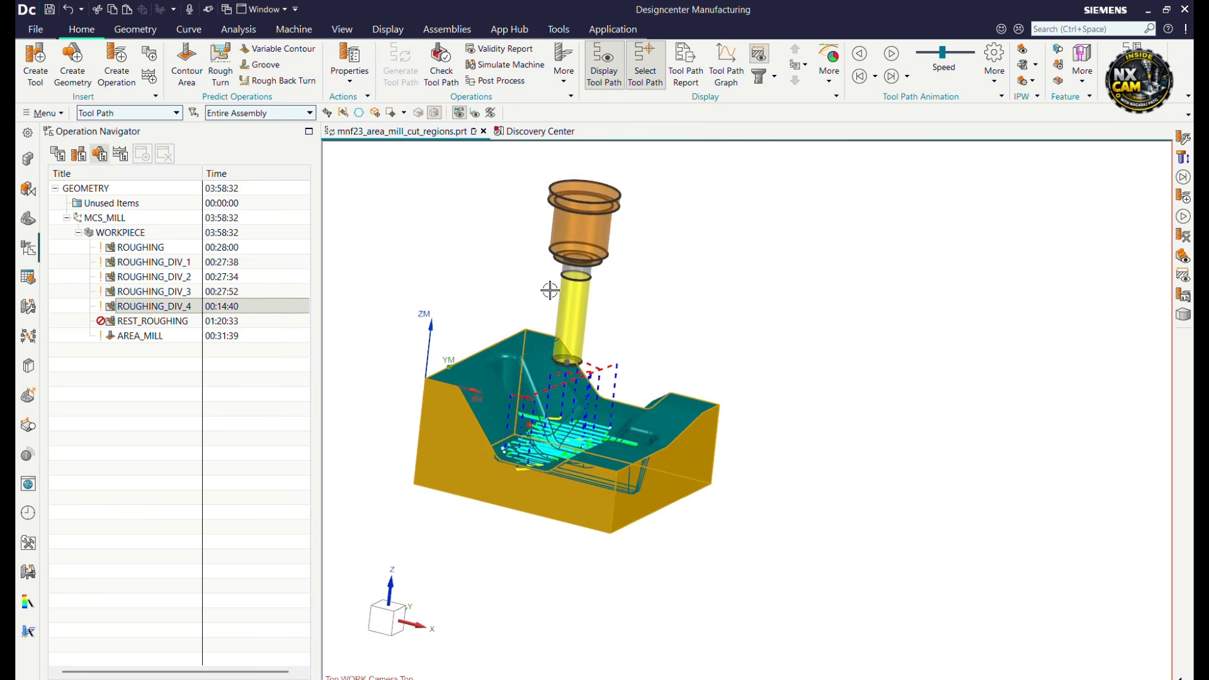
scroll(550, 290, up, 3)
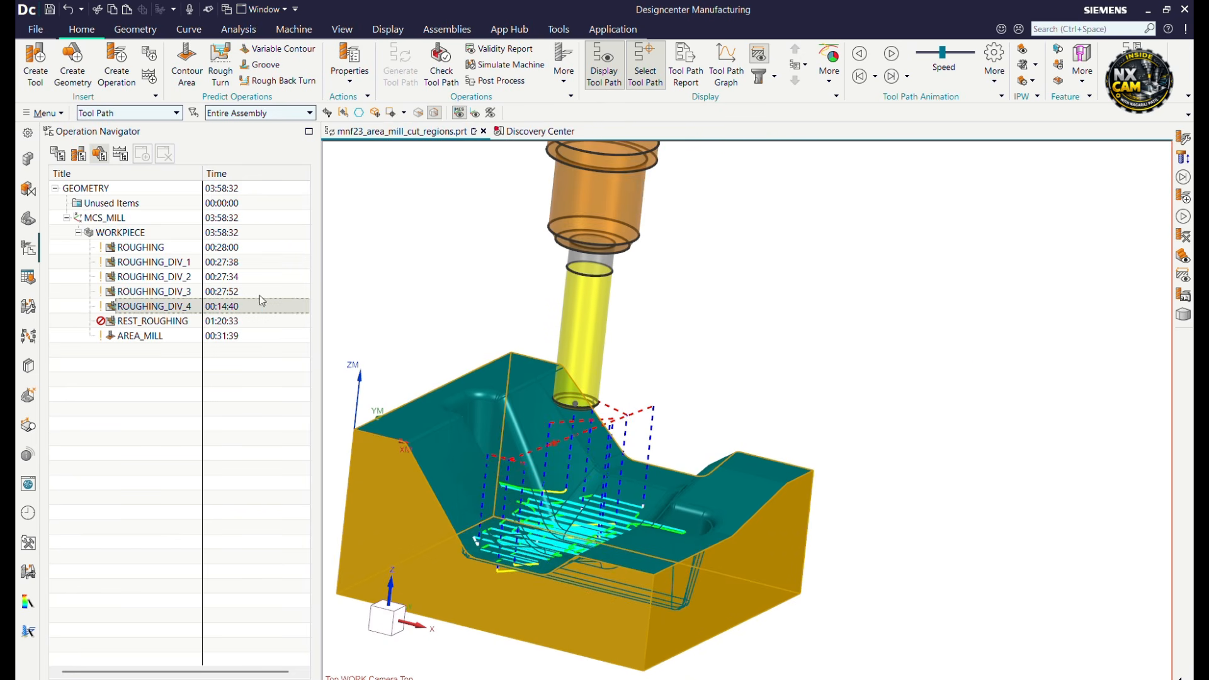
mouse_move(434, 345)
middle_down()
mouse_move(426, 364)
mouse_move(438, 364)
middle_up()
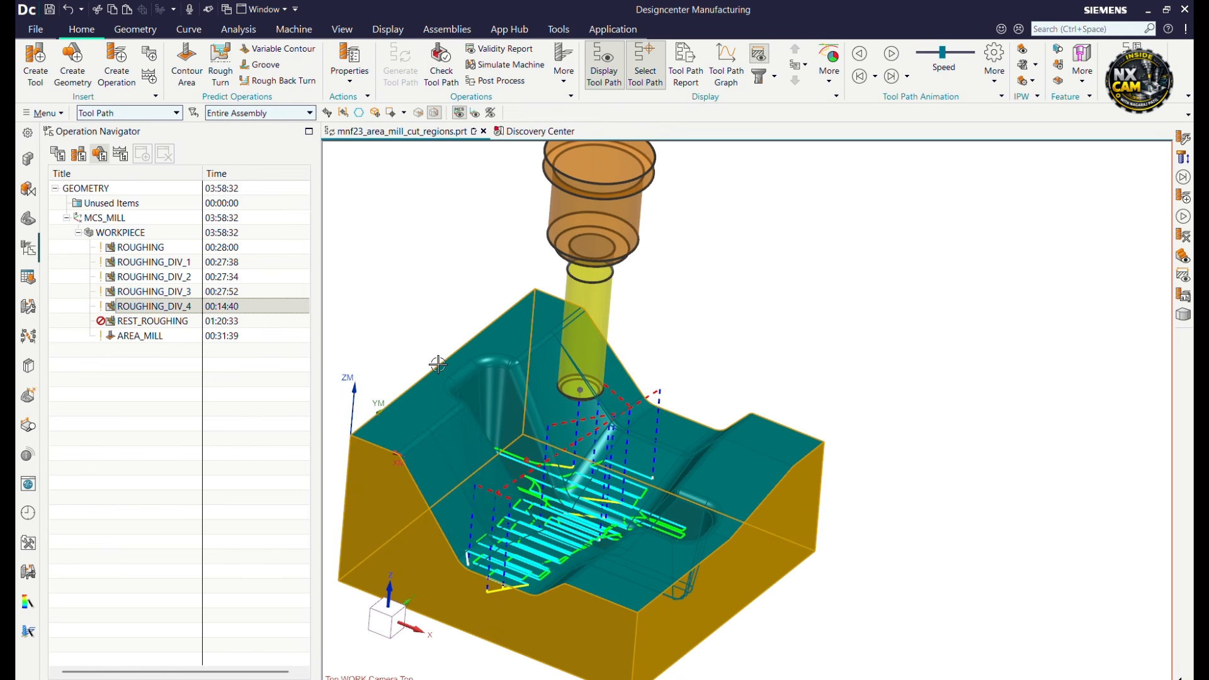
Report the shortest collision-free tool length for the ROUGHING_DIV_2 operation.
click(164, 281)
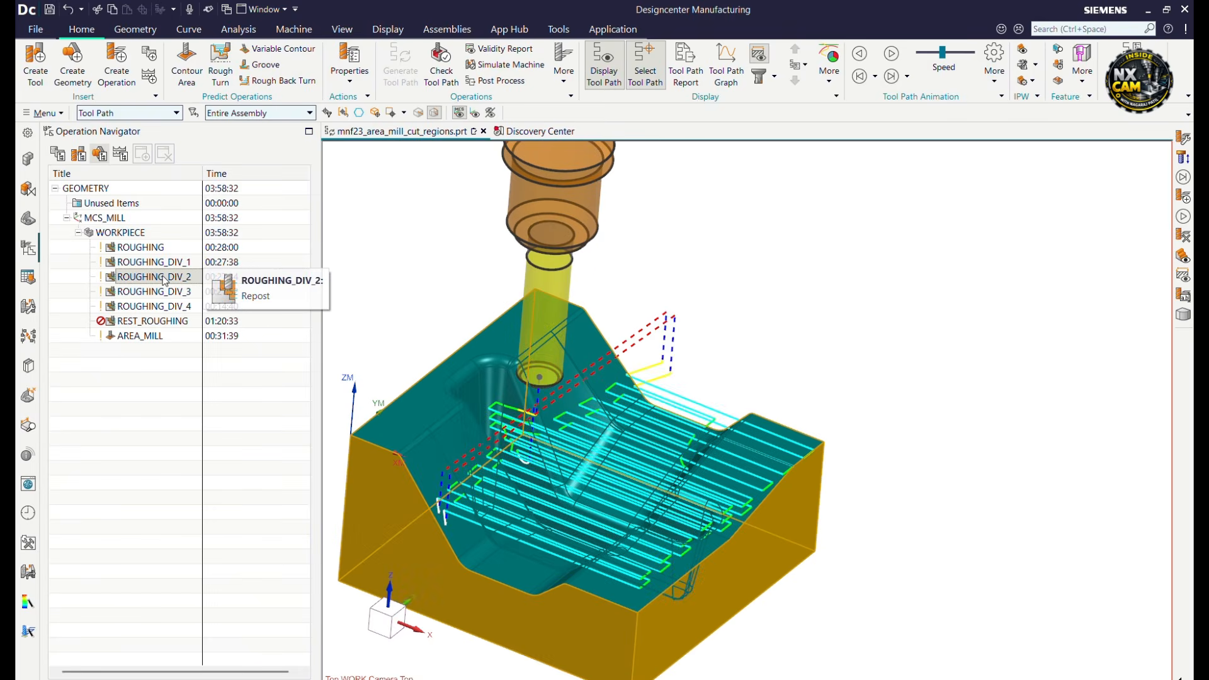
right_click(164, 281)
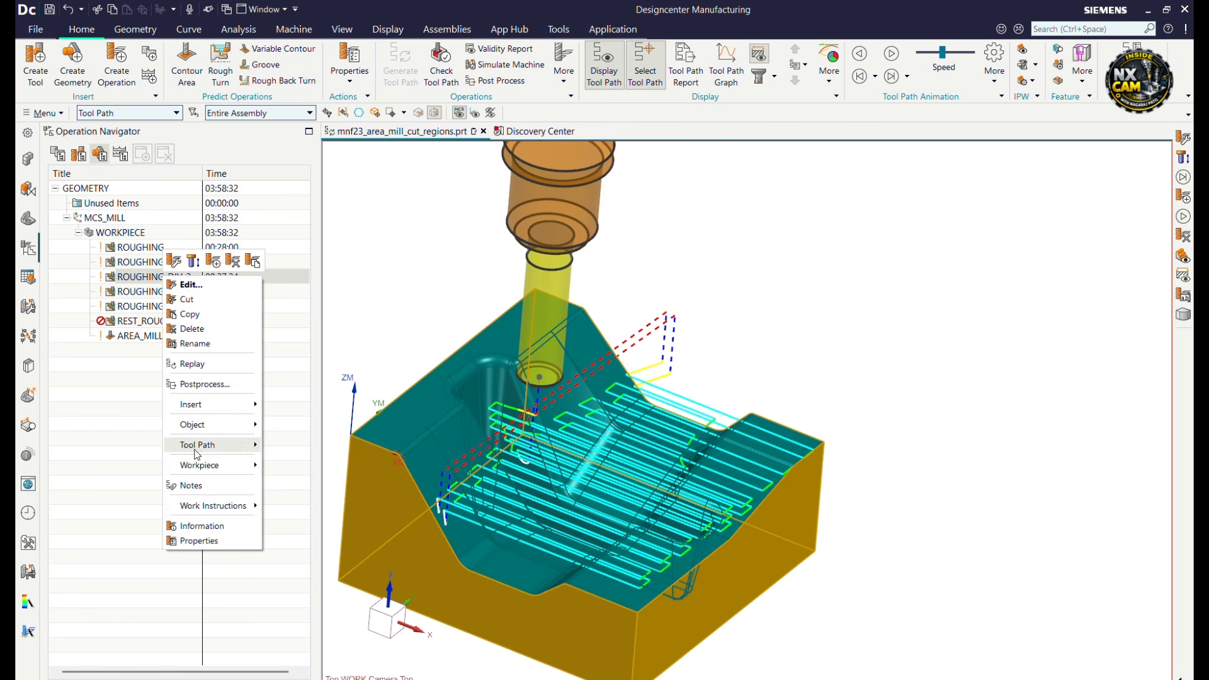
mouse_move(206, 448)
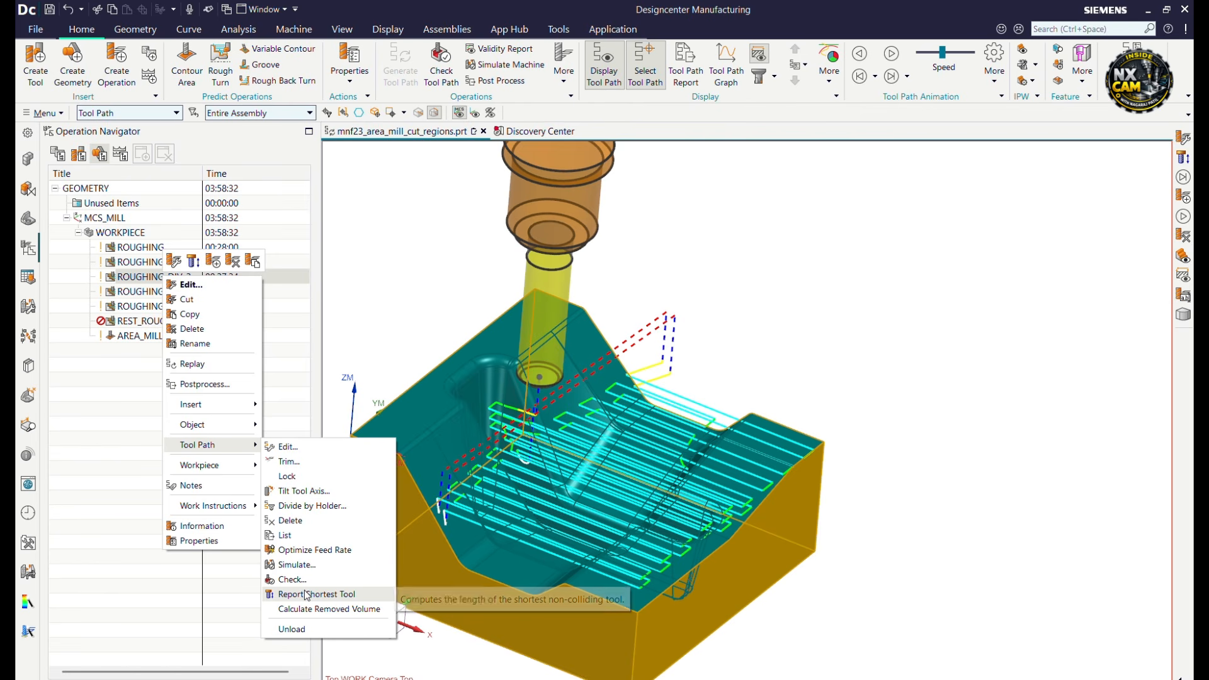
click(306, 596)
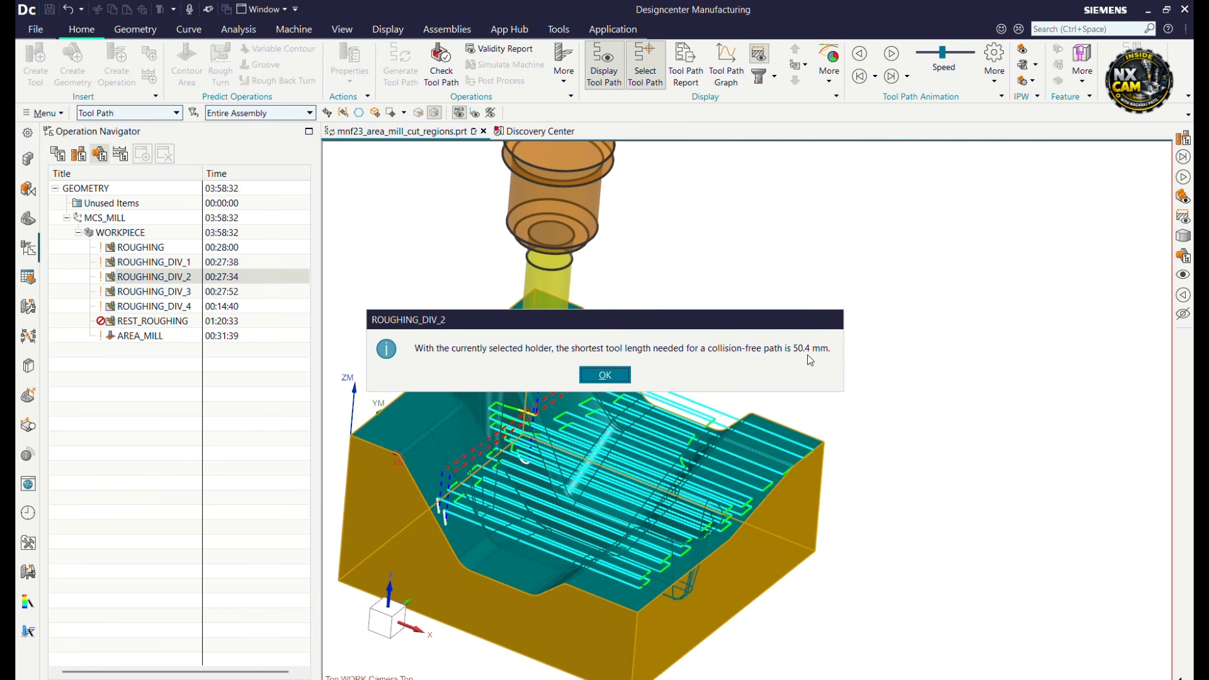
click(621, 376)
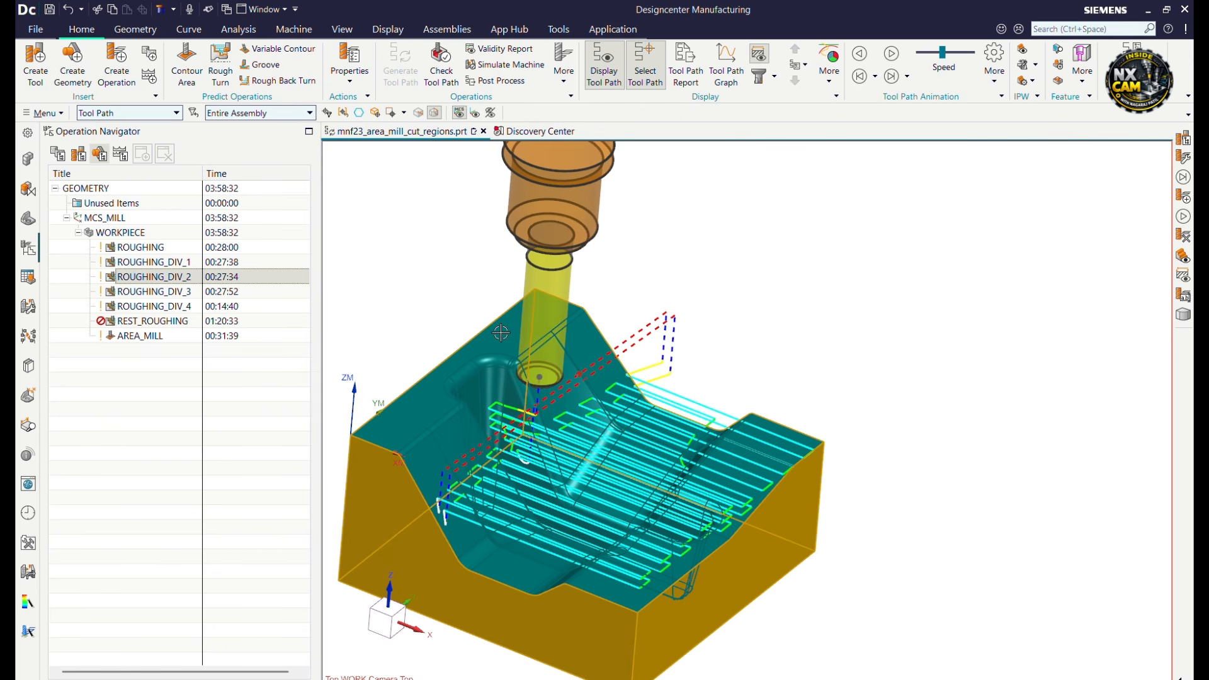
In the machine tool view, set tool EM_D40L60_T1_L30 to a length of 60 and a flute length of 50, and display the tool.
click(80, 155)
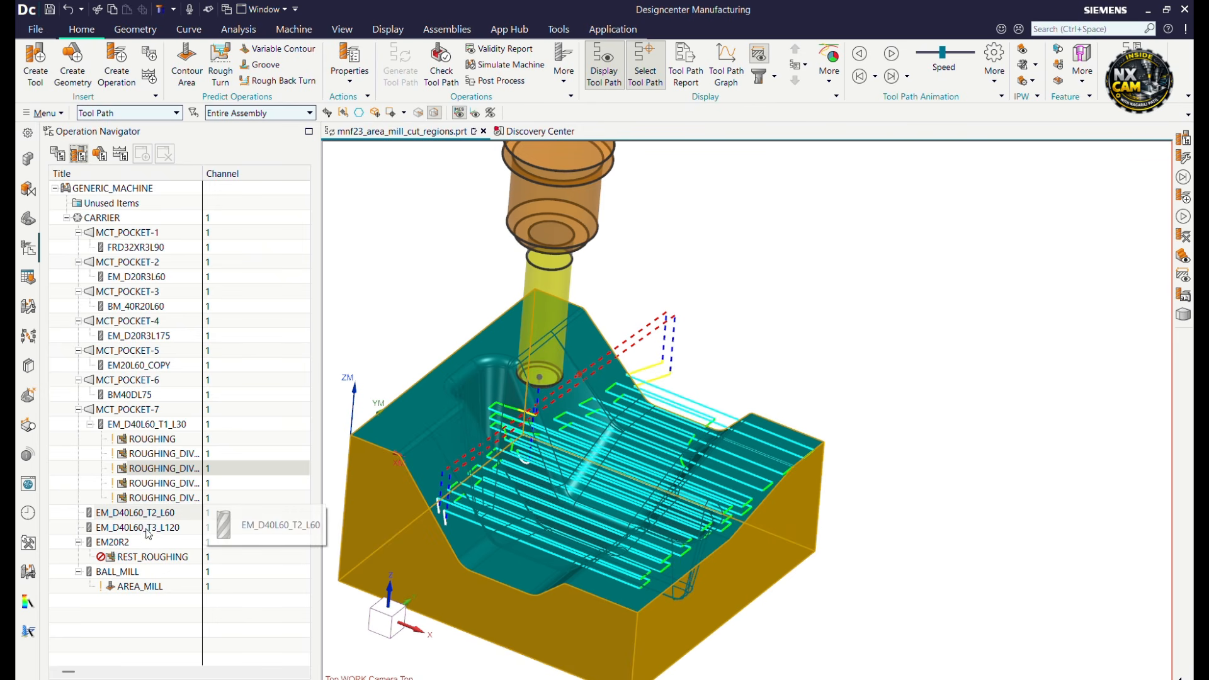
double_click(144, 424)
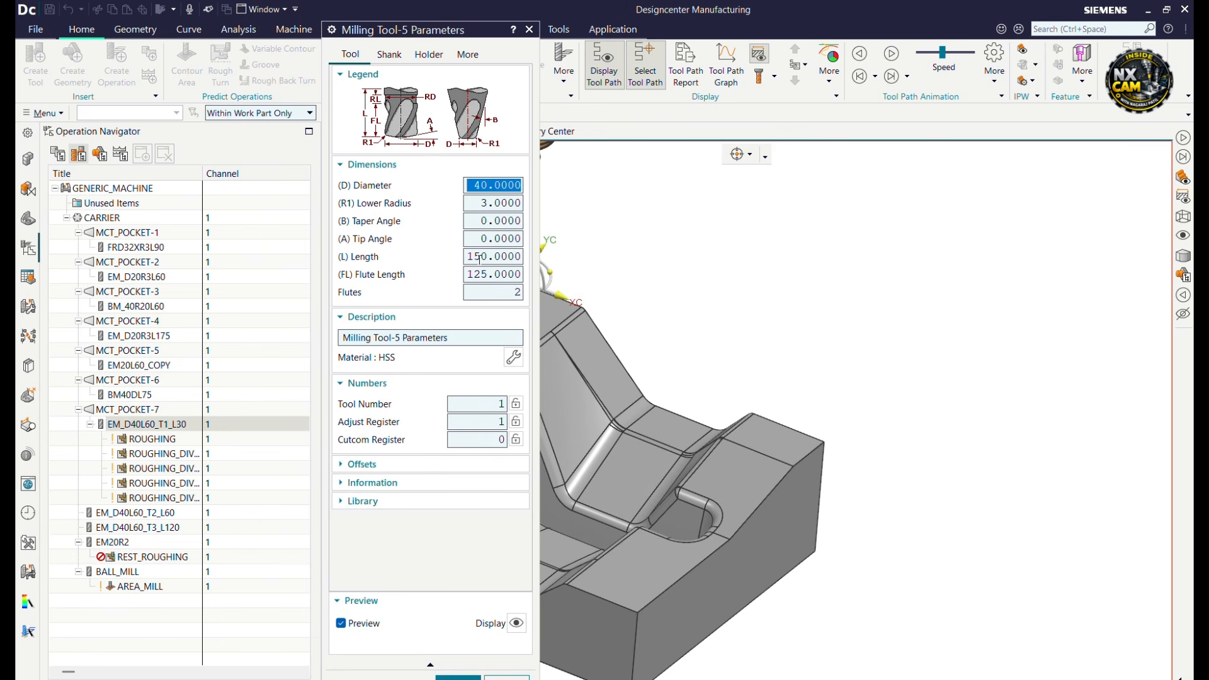
click(480, 258)
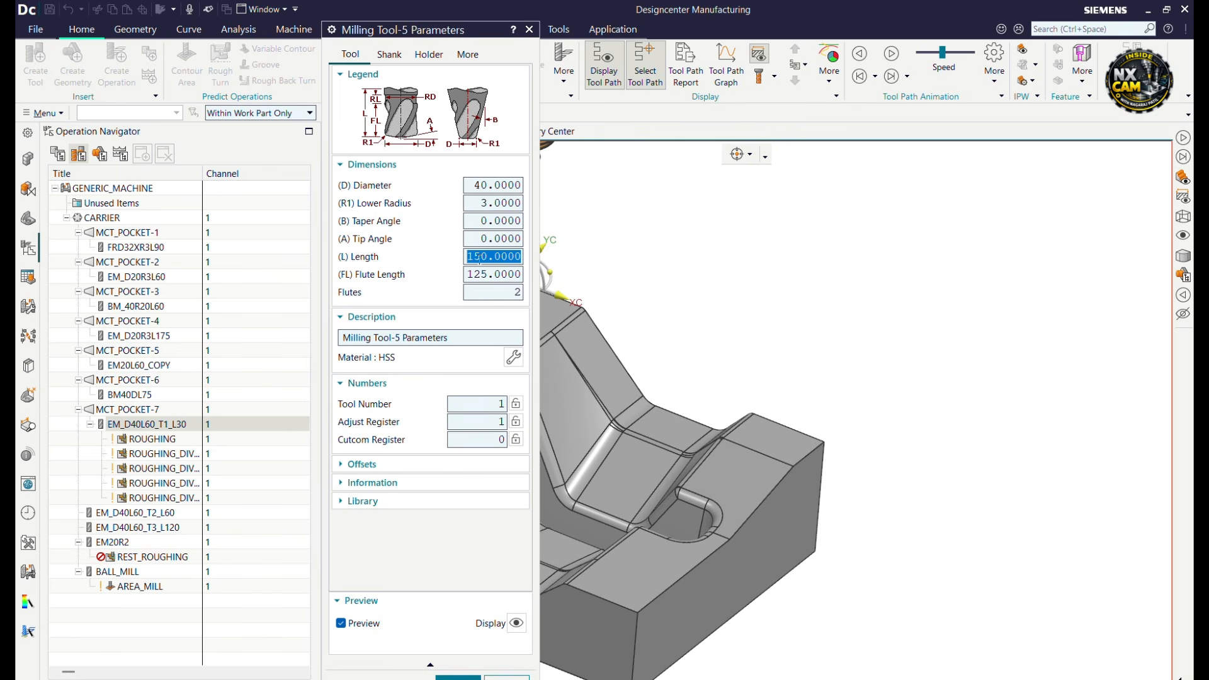
text(6)
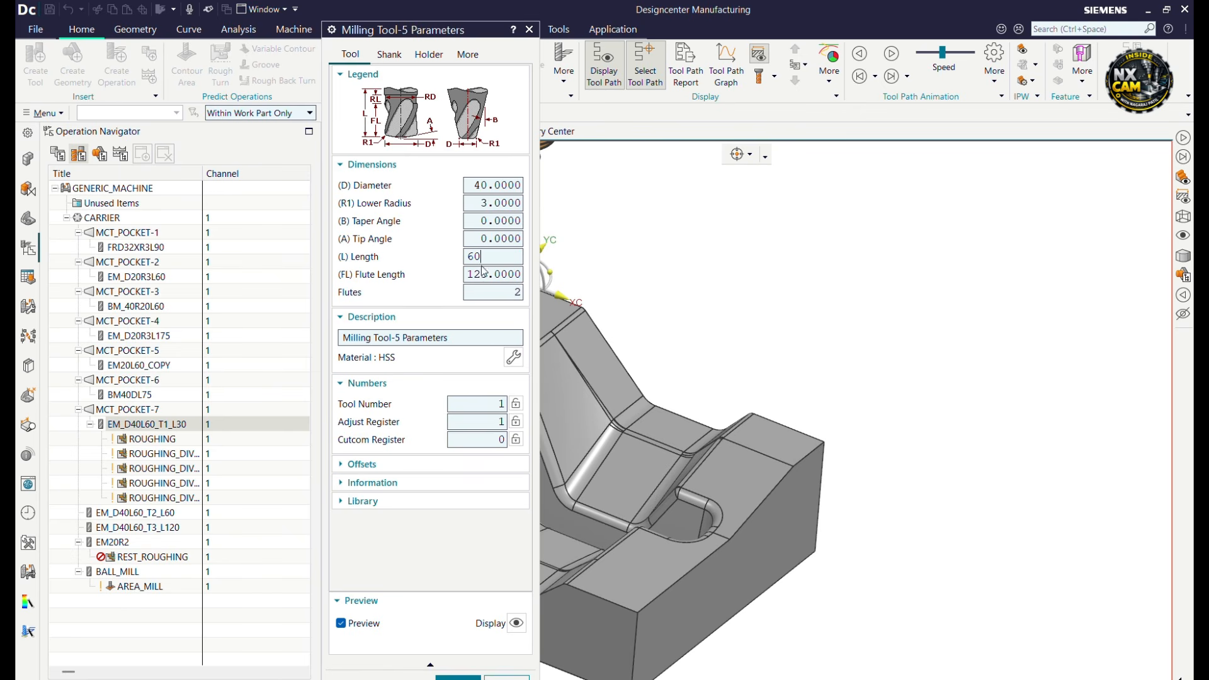
text(0)
click(485, 276)
text(5)
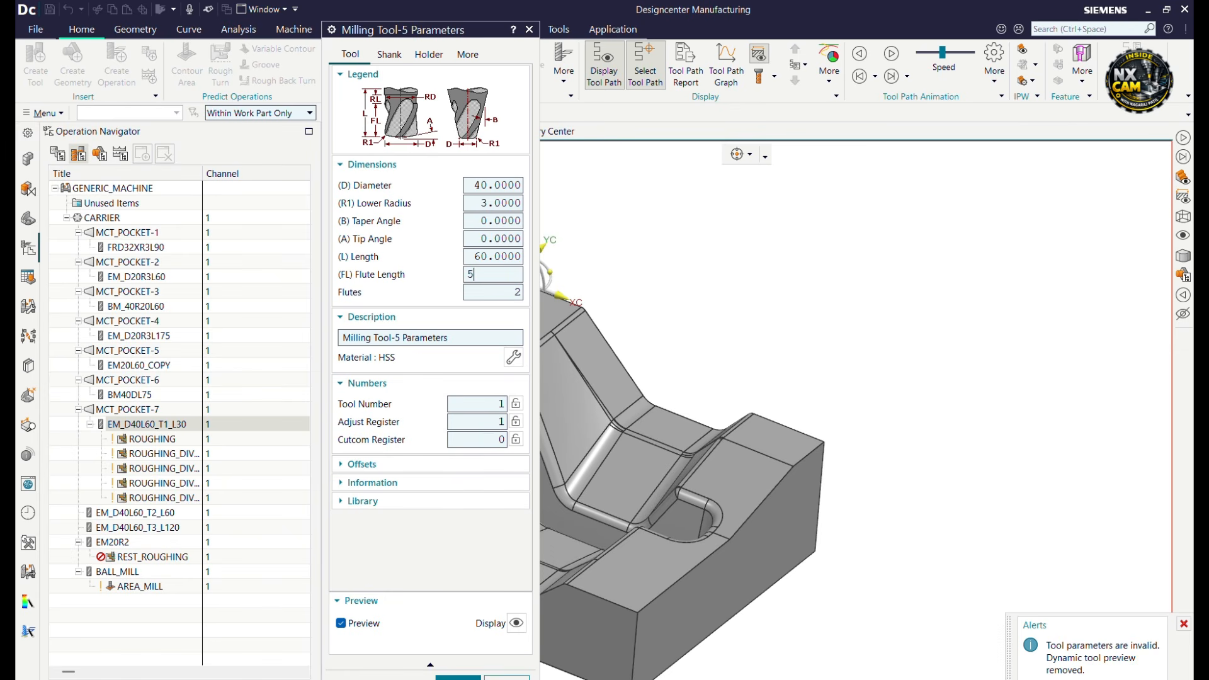
text(0)
click(457, 678)
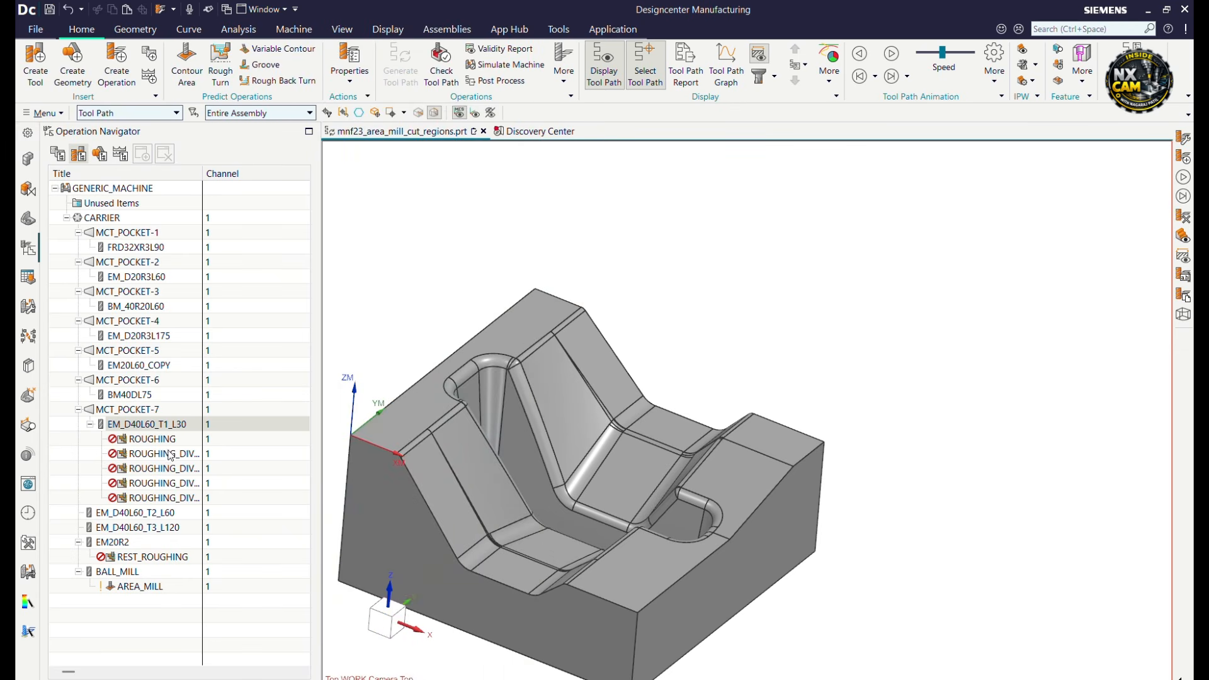
click(177, 427)
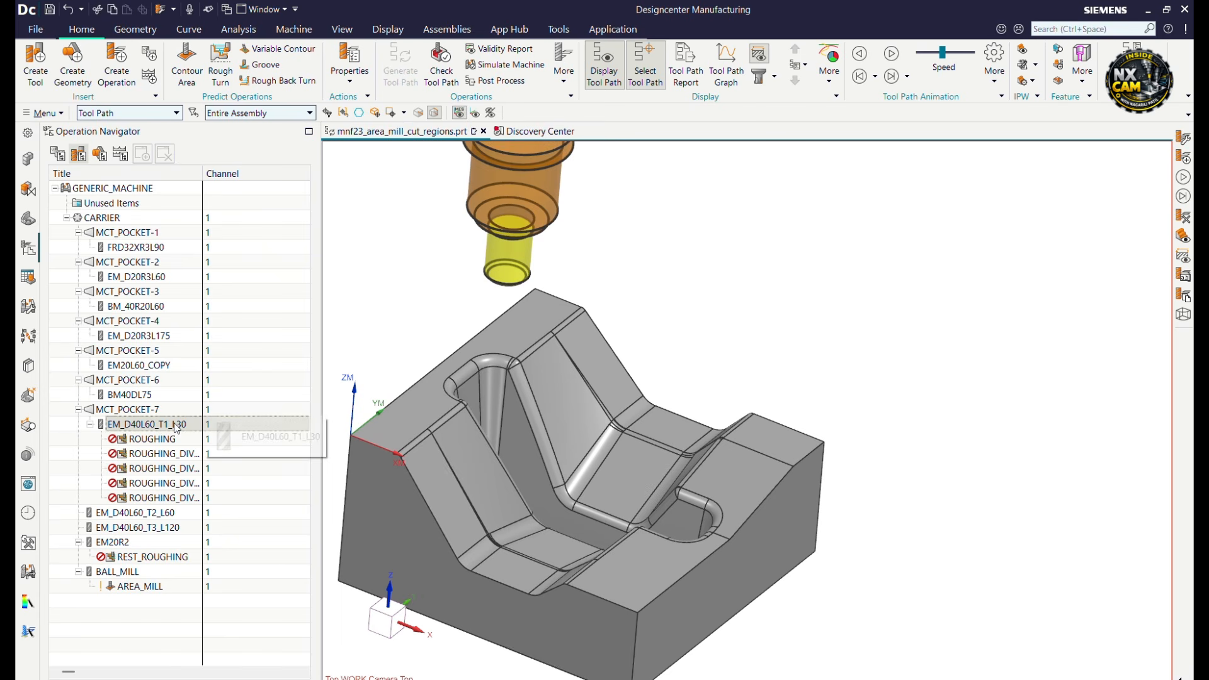
Regenerate the ROUGHING operation and overwrite its edited tool path.
click(177, 426)
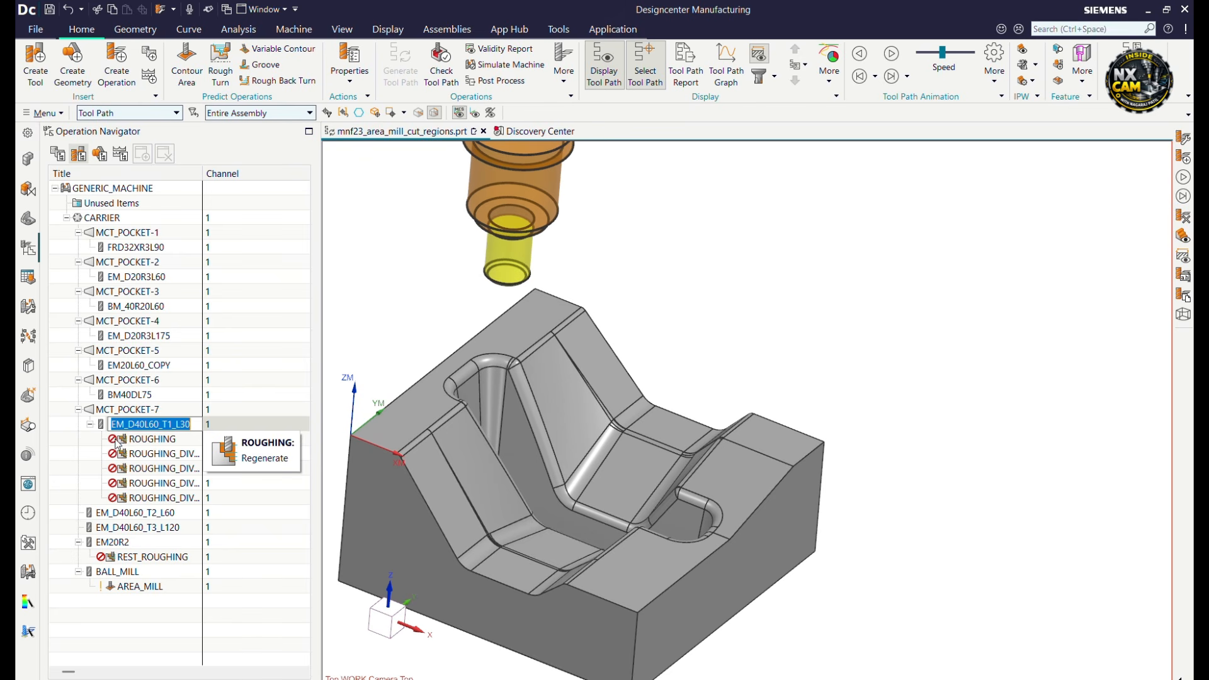
click(106, 455)
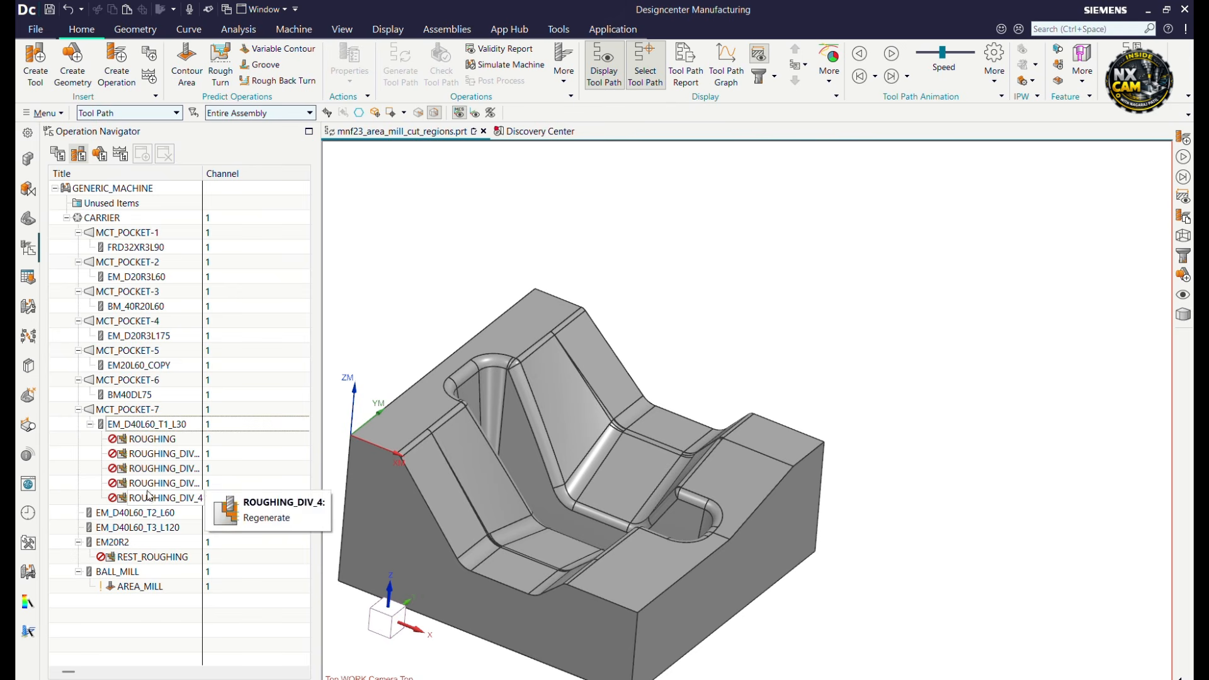
click(165, 429)
right_click(168, 436)
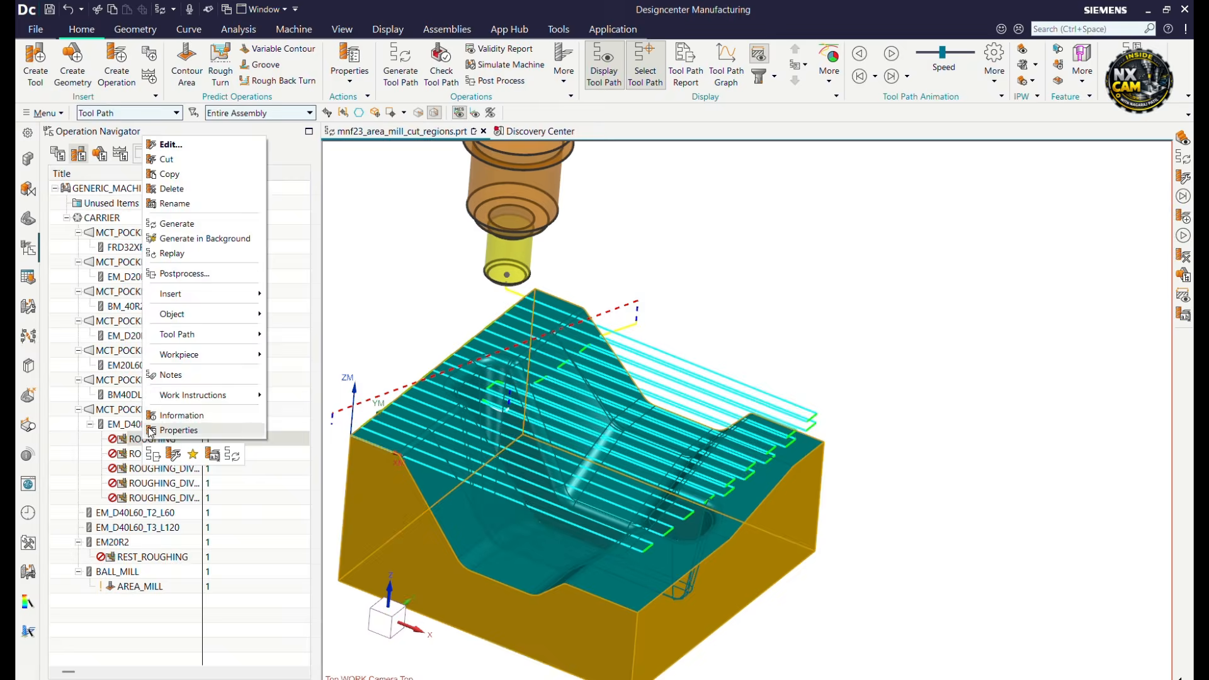
mouse_move(214, 337)
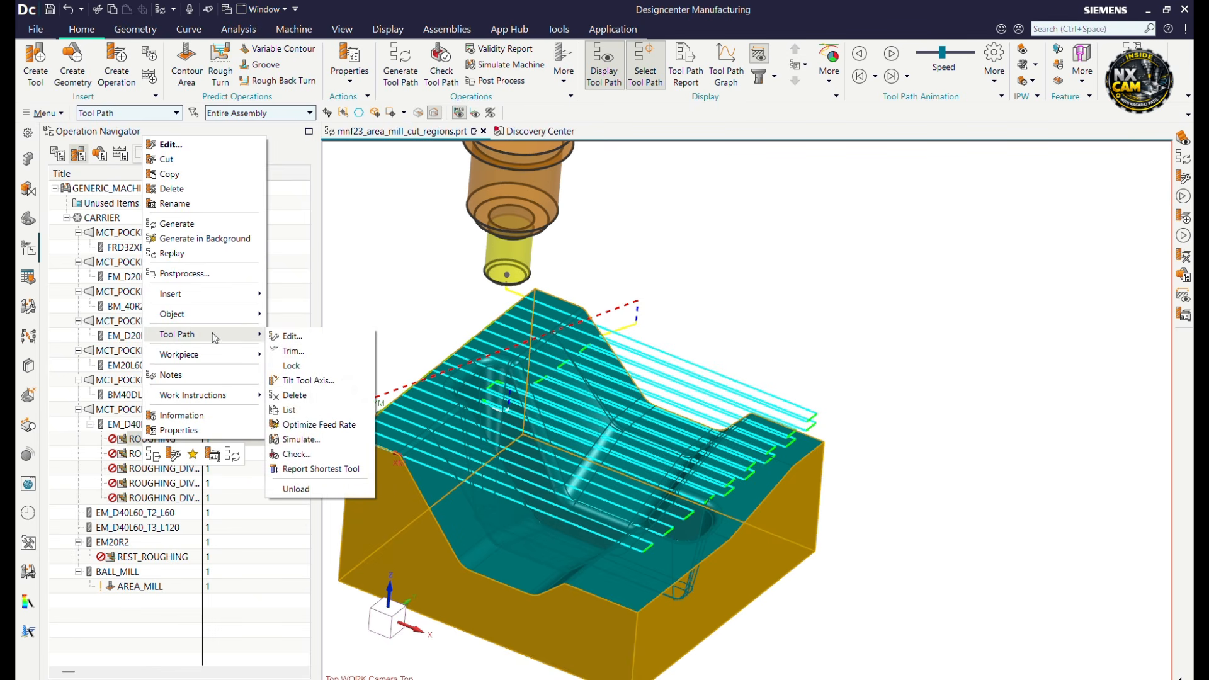
click(185, 223)
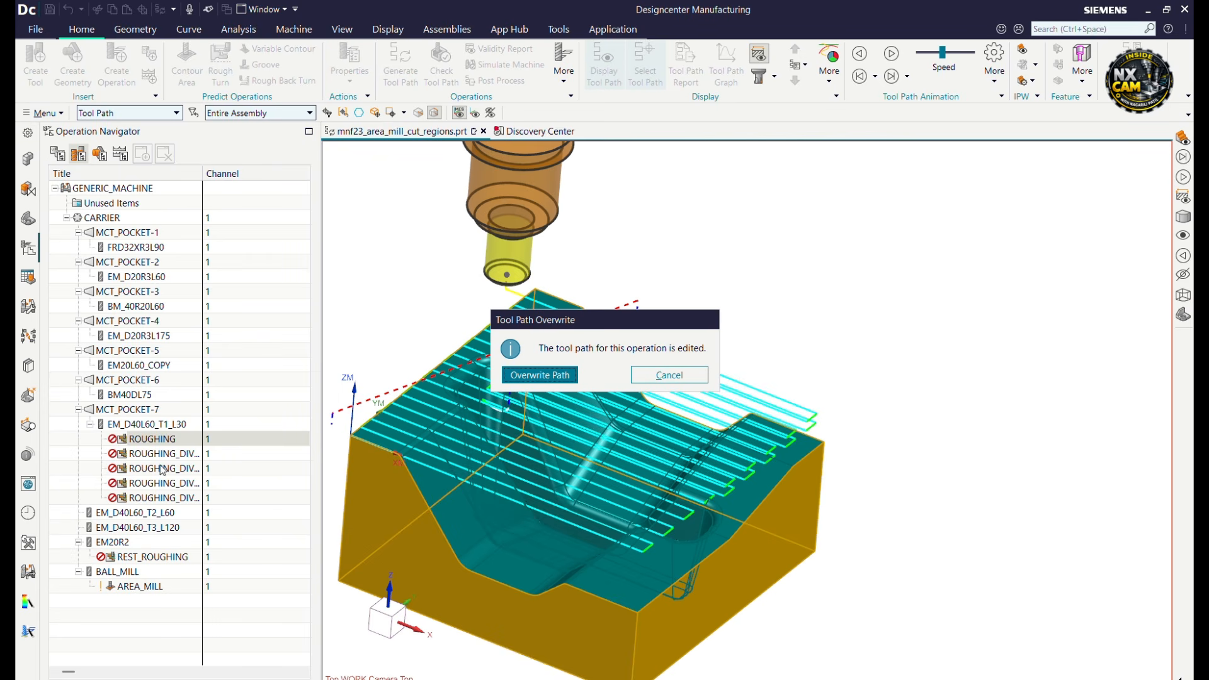
click(528, 376)
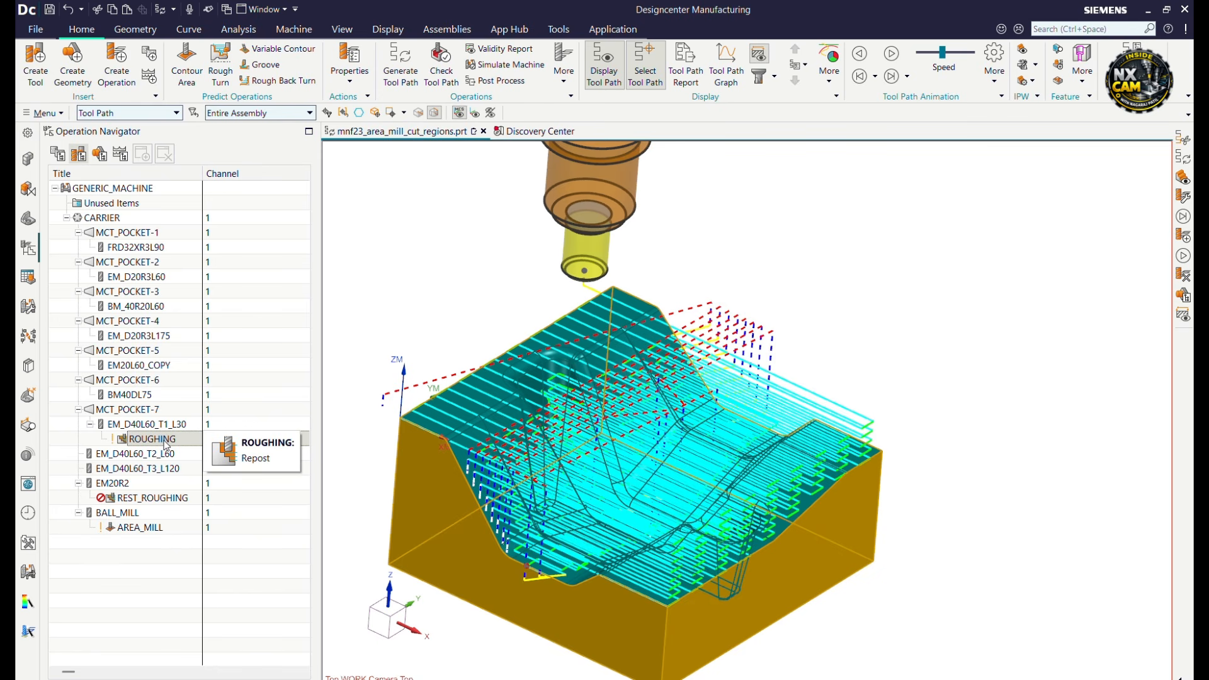
Accept the parameters of the tool EM_D40L60_T1_L30 as they are and rename the tool EM_D40L60_T1.
click(175, 423)
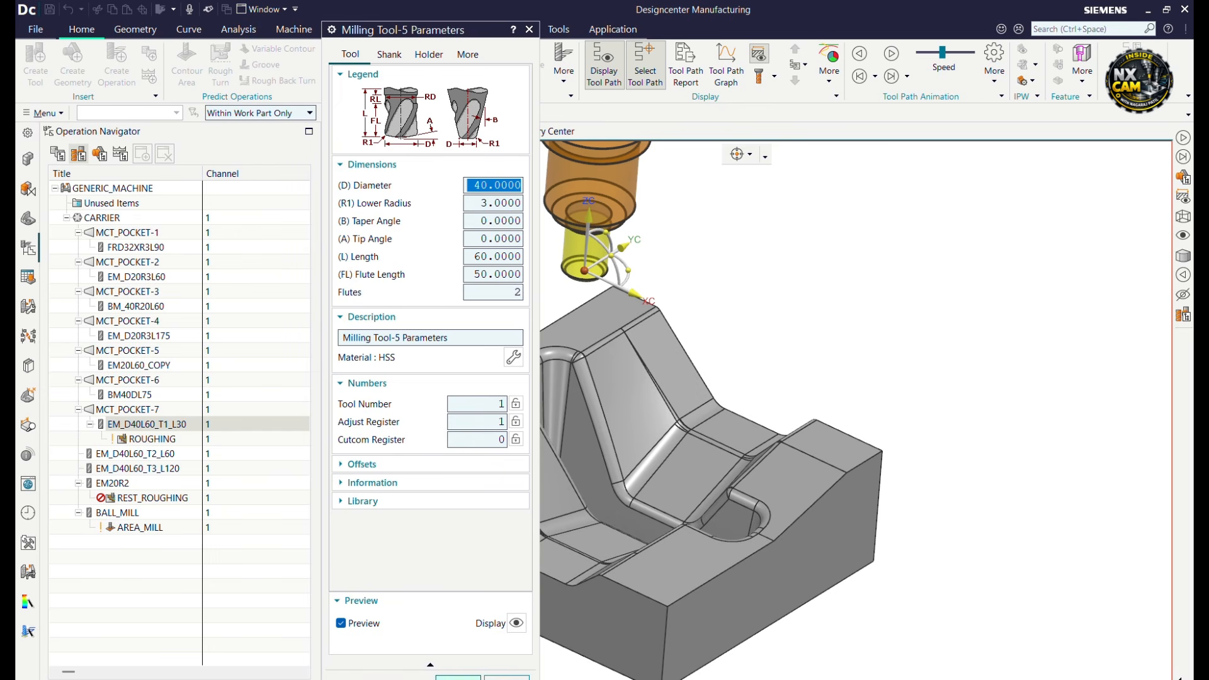
click(458, 678)
right_click(162, 427)
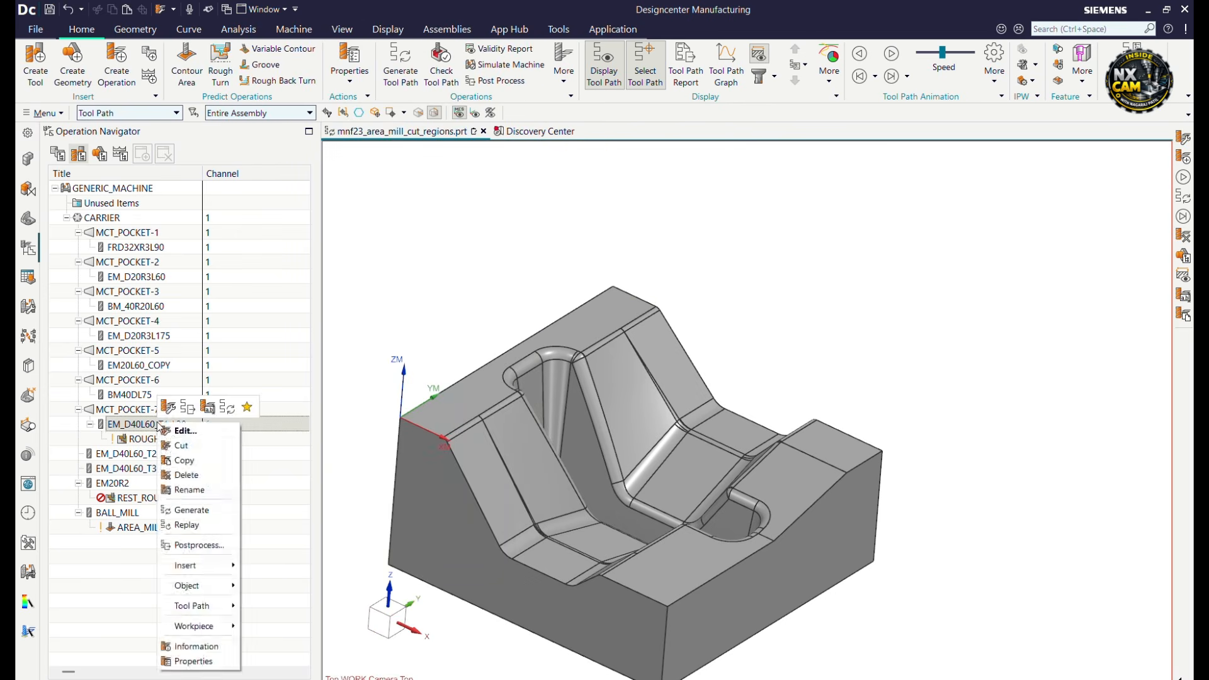
click(204, 497)
drag(192, 429, 172, 432)
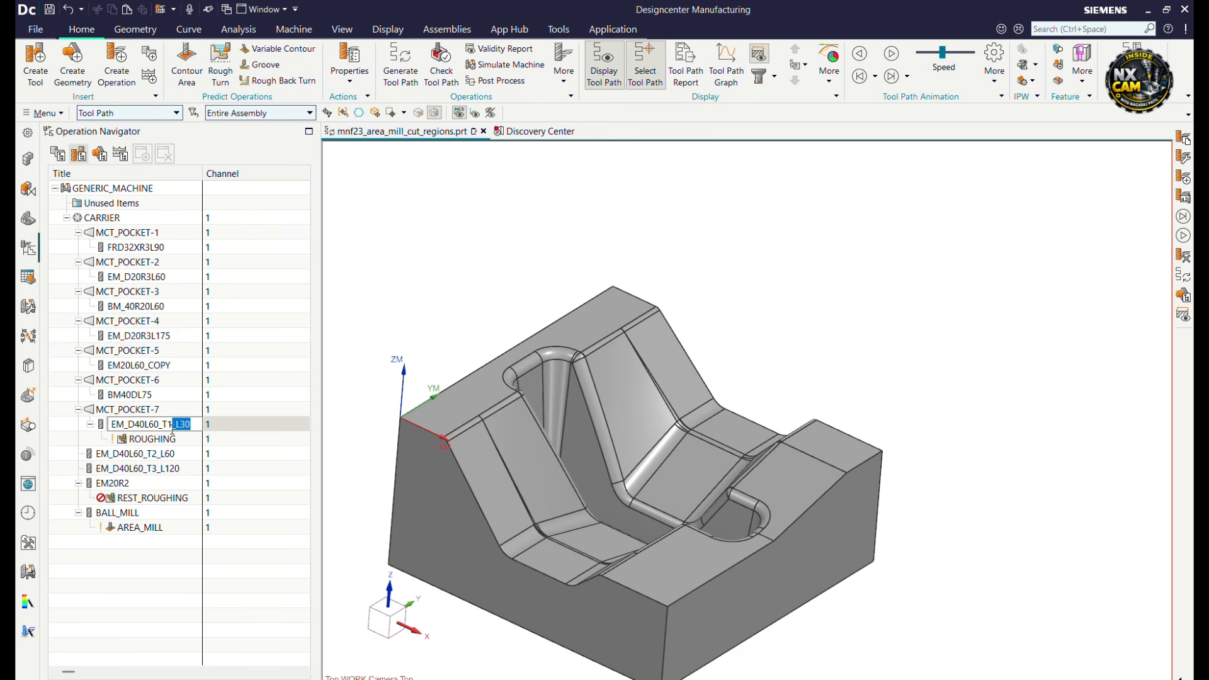
key(BackSpace)
key(Return)
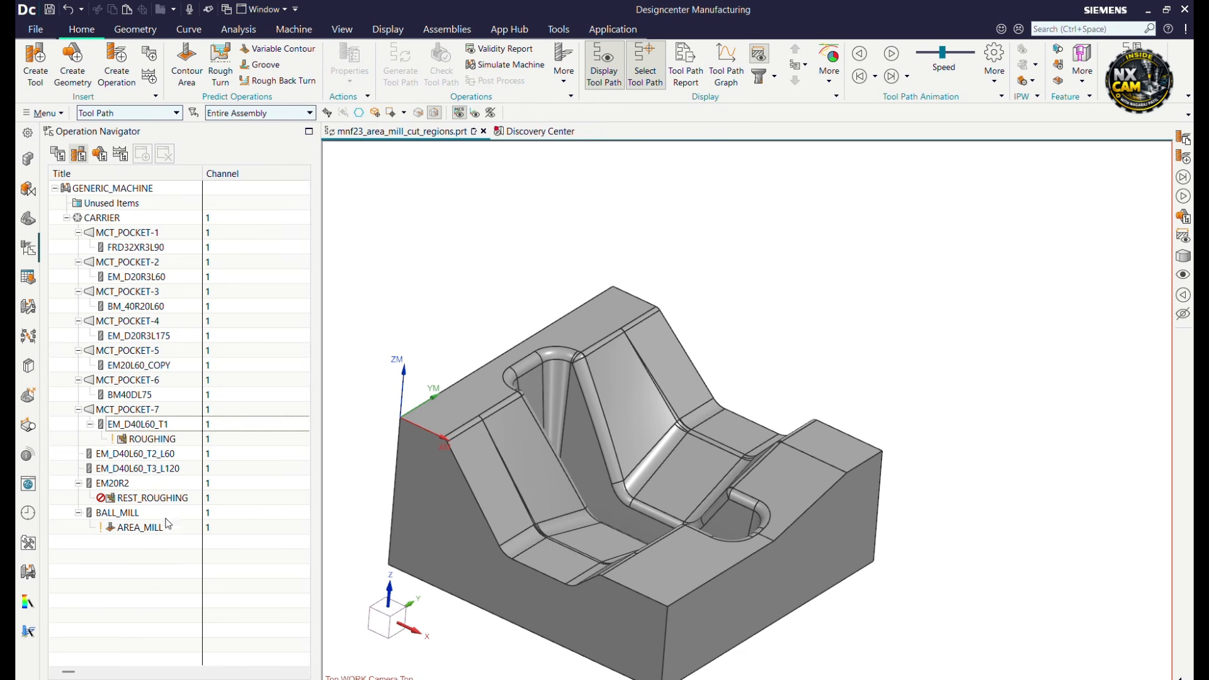
Delete the unused tool EM_D40L60_T2_L60.
click(153, 456)
right_click(154, 462)
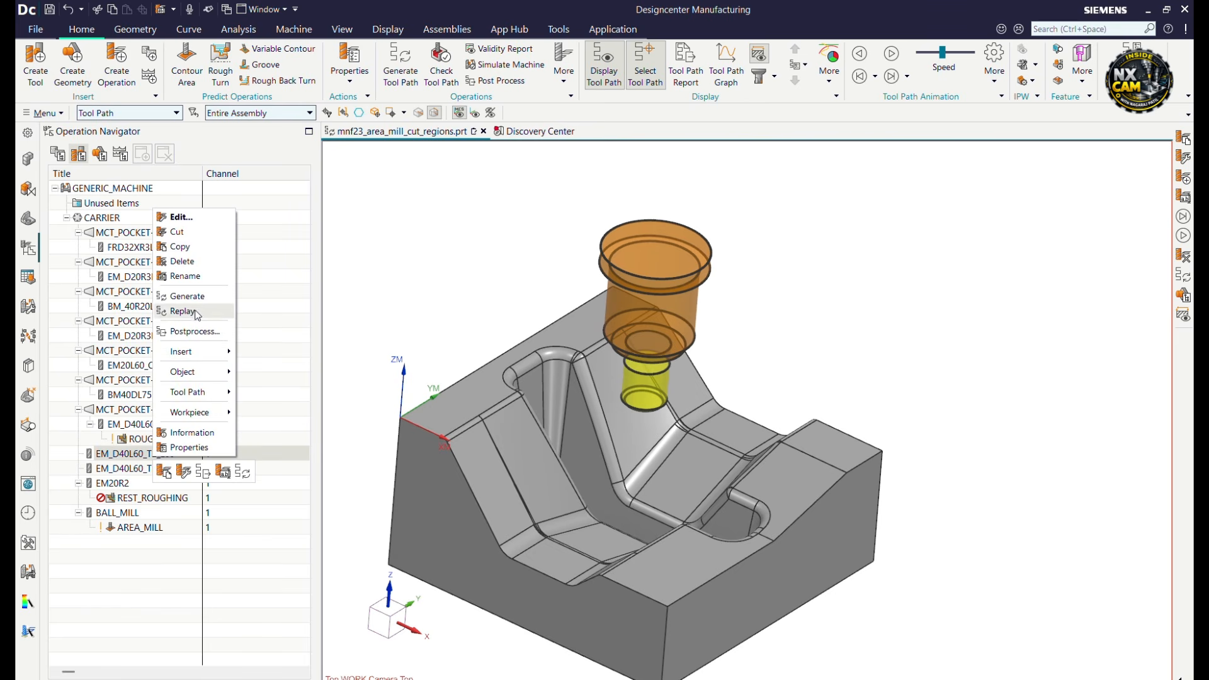
click(199, 261)
Examine the length and flute length of the tool EM_D40L60_T3_L120 and keep its parameters.
click(167, 455)
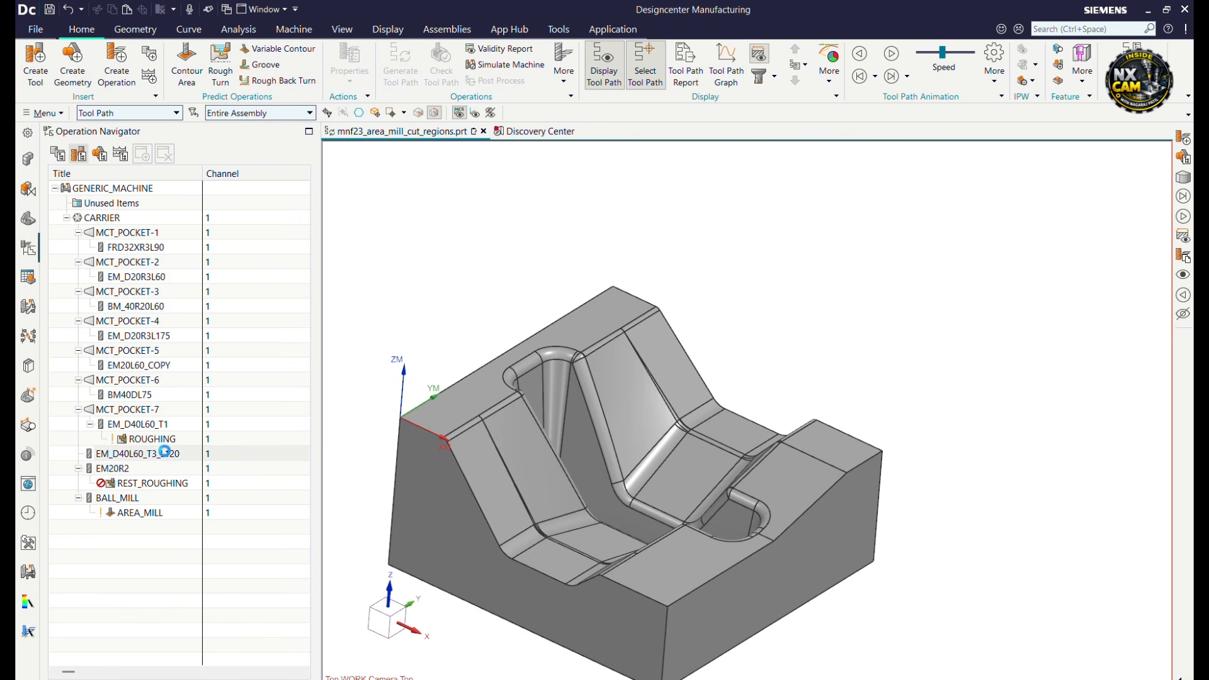
right_click(167, 456)
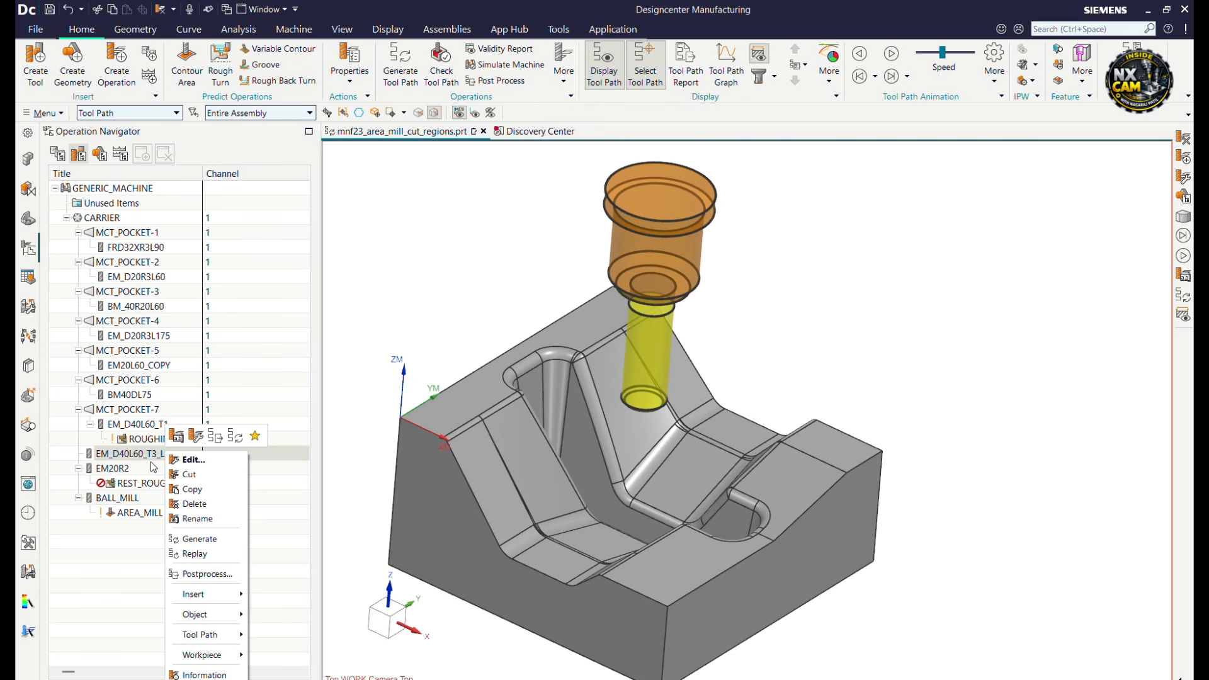
click(145, 579)
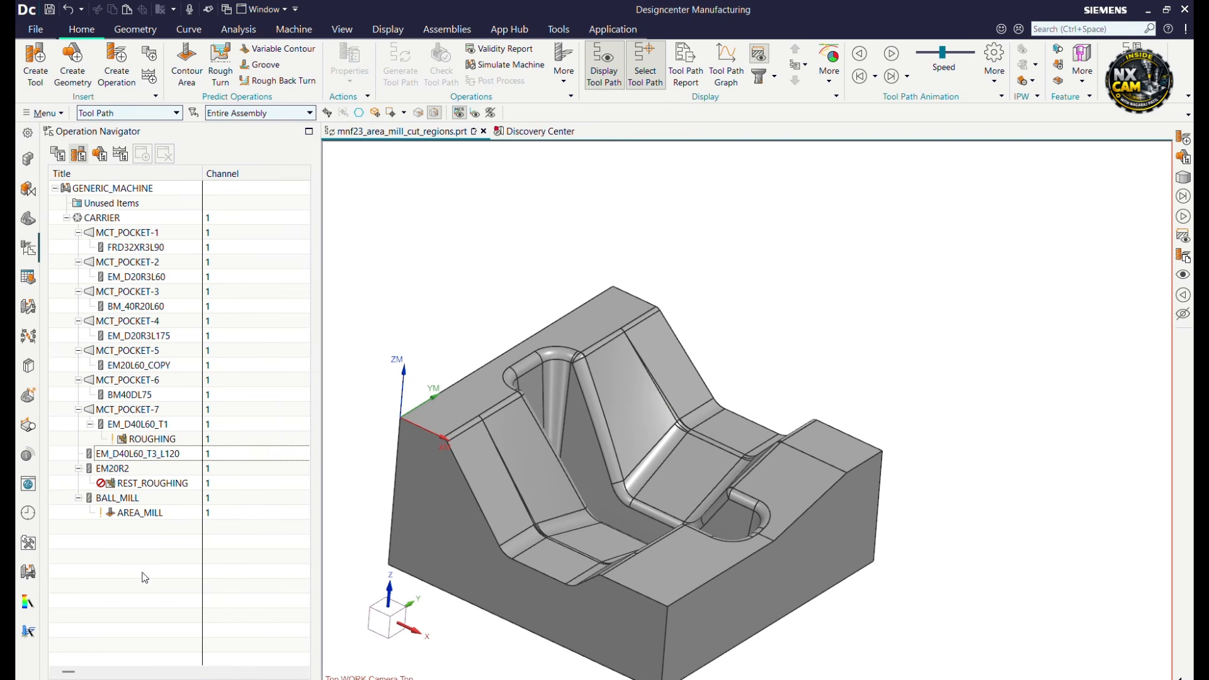
click(149, 455)
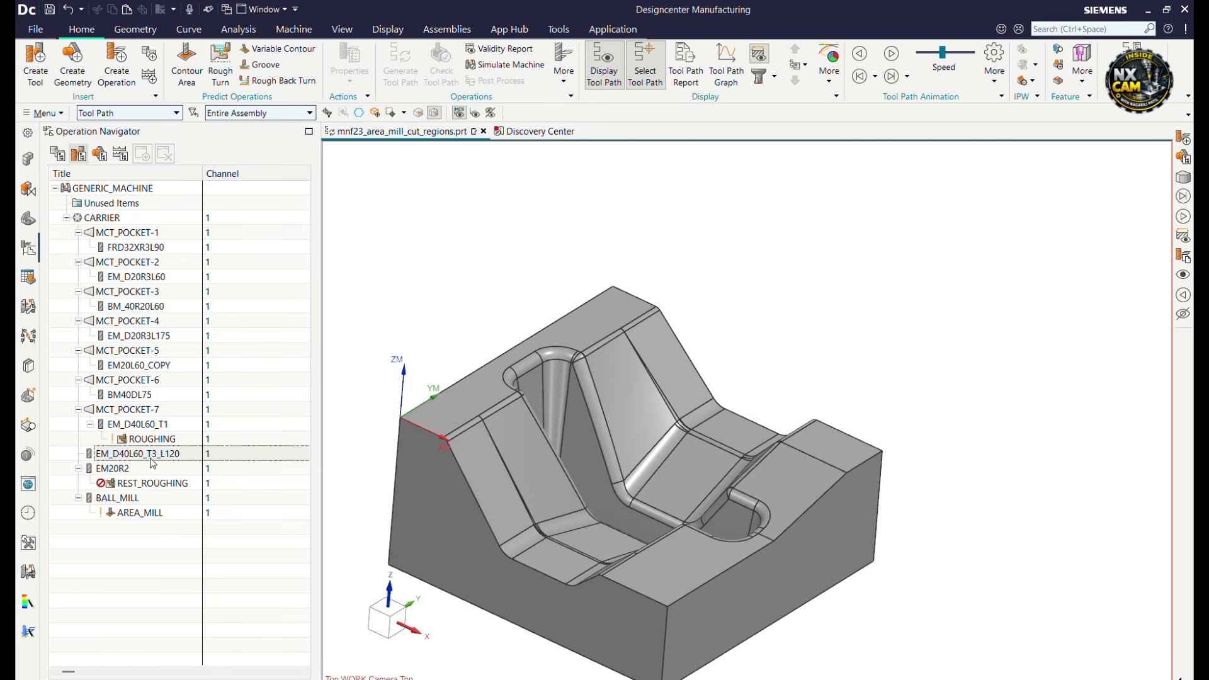
double_click(150, 456)
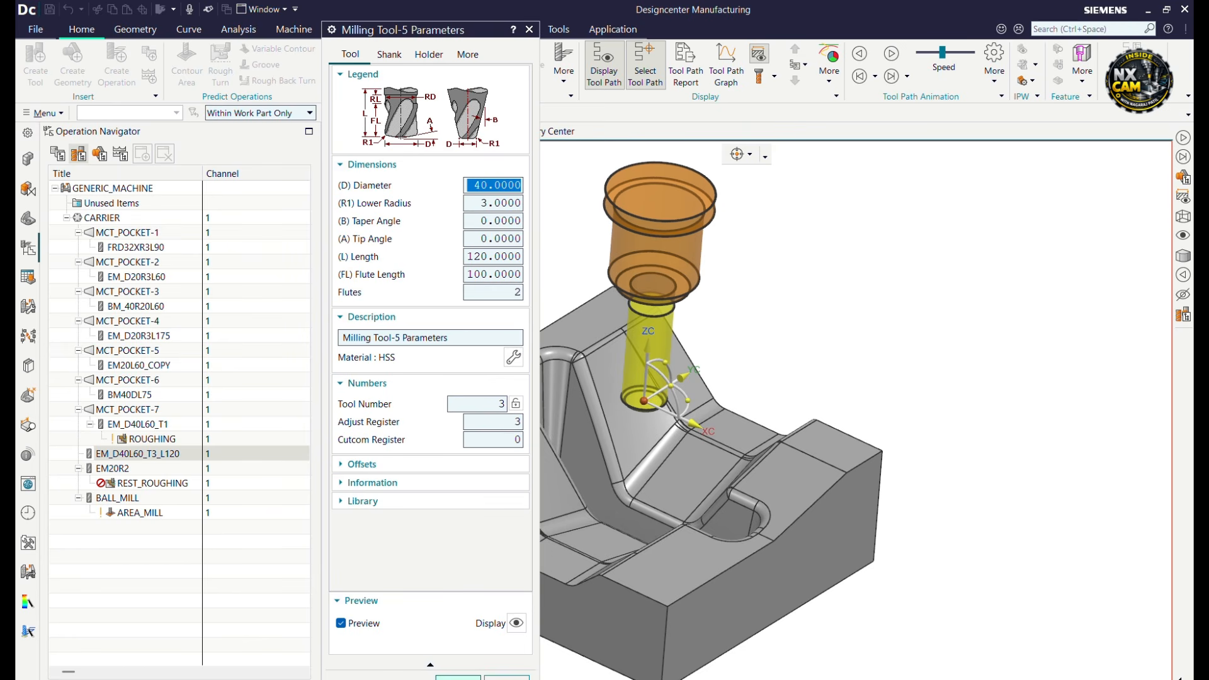
click(458, 678)
Rename the tool EM_D40L60_T3_L120 as EM_D40_T3_L120.
right_click(157, 459)
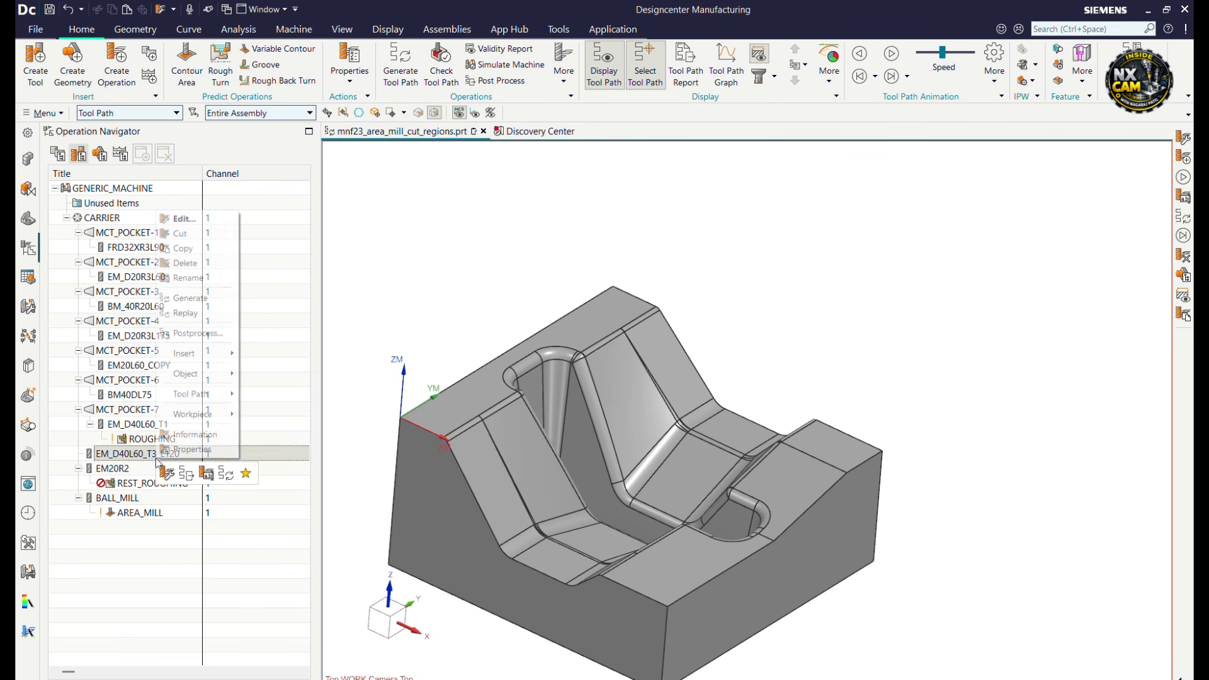
click(188, 278)
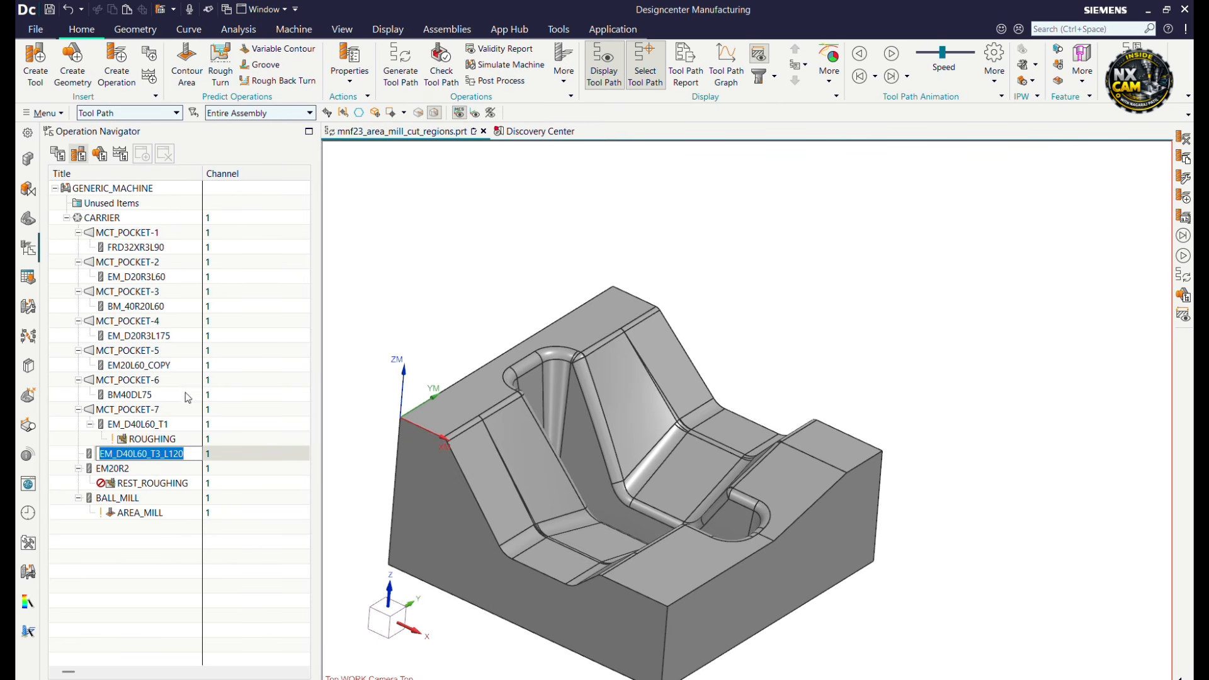
click(143, 454)
drag(137, 454, 147, 454)
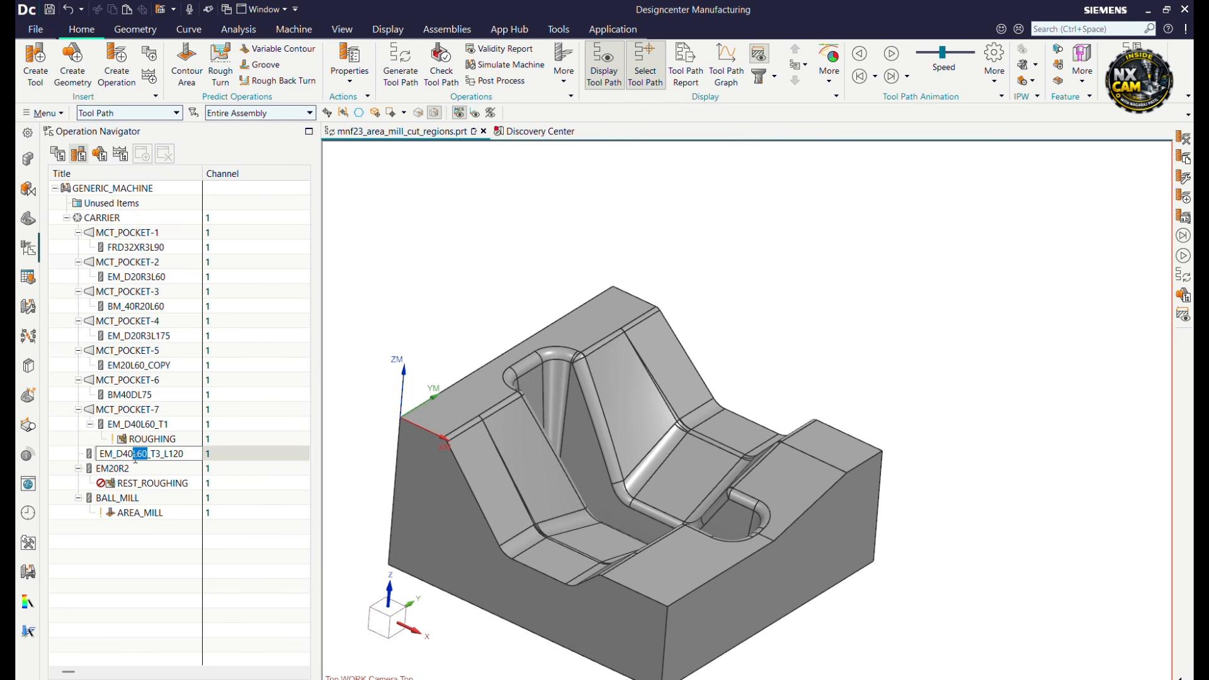
key(BackSpace)
click(174, 558)
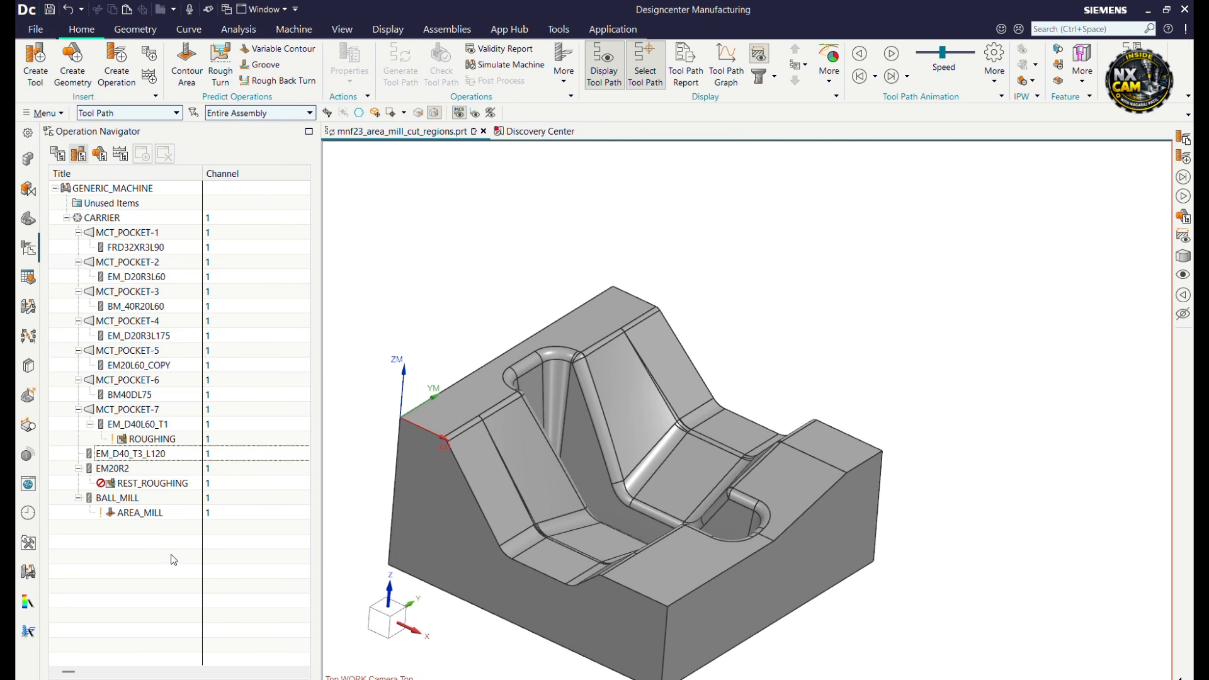
Divide the regenerated ROUGHING tool path by cutting time, using 28 minutes and a tolerance percent of 2.
click(144, 457)
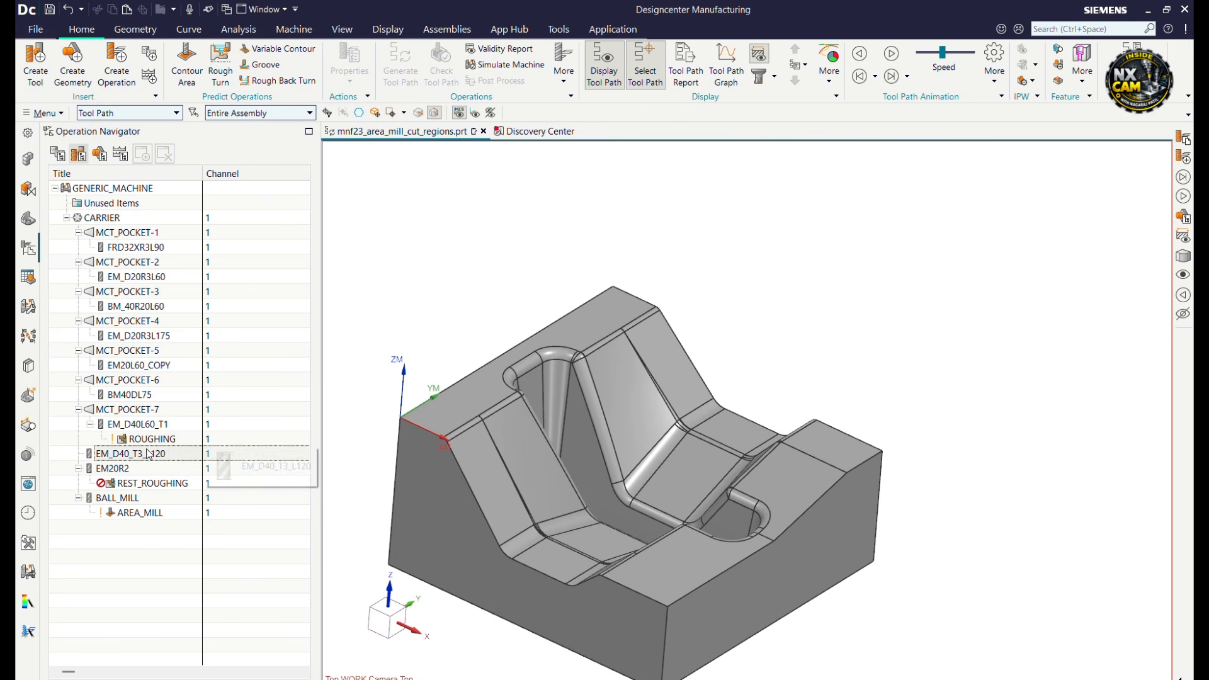
right_click(154, 569)
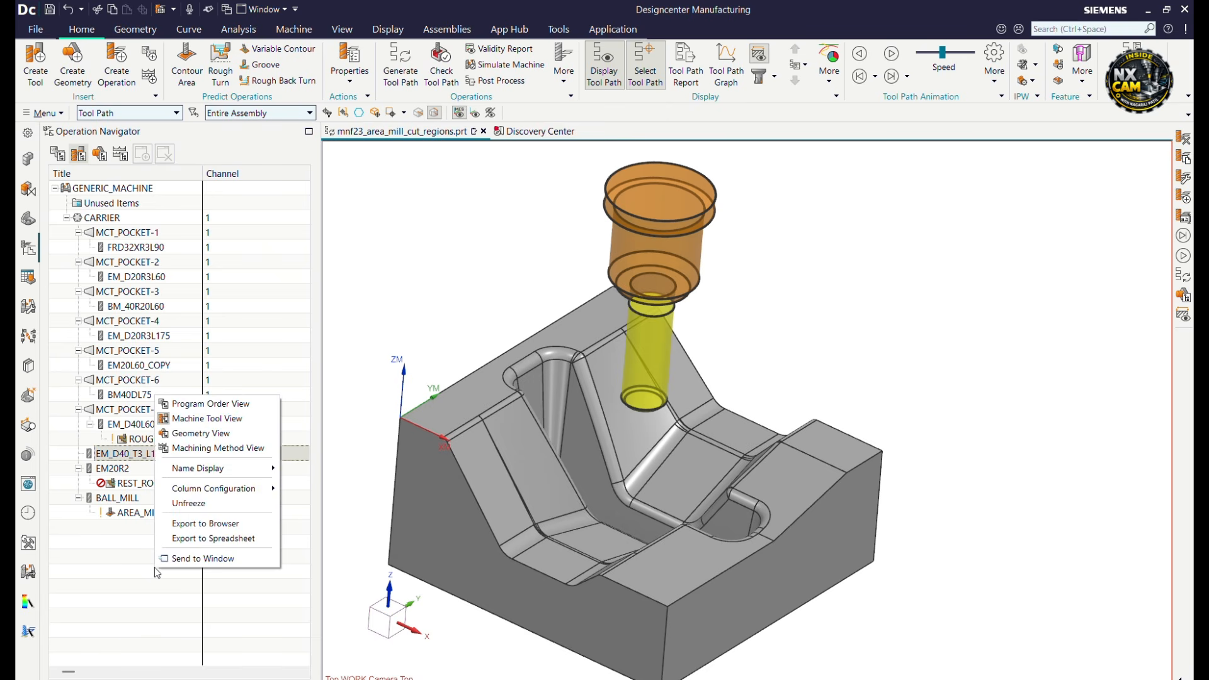
click(141, 429)
click(147, 441)
right_click(146, 441)
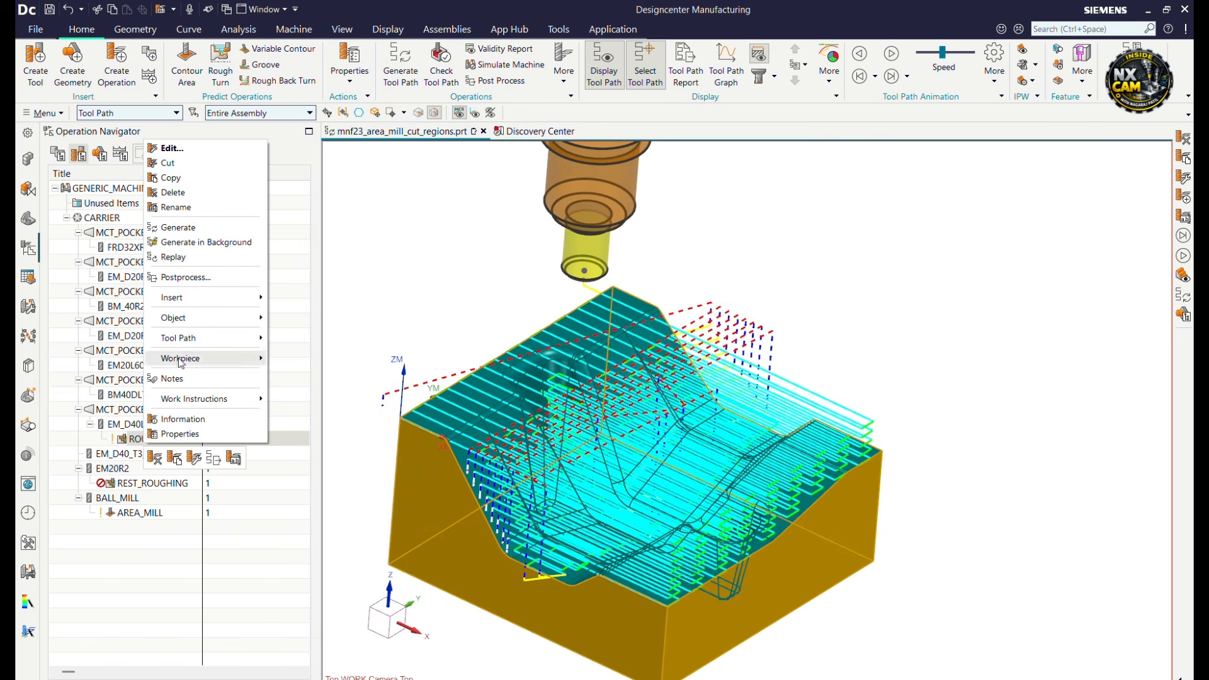
mouse_move(200, 317)
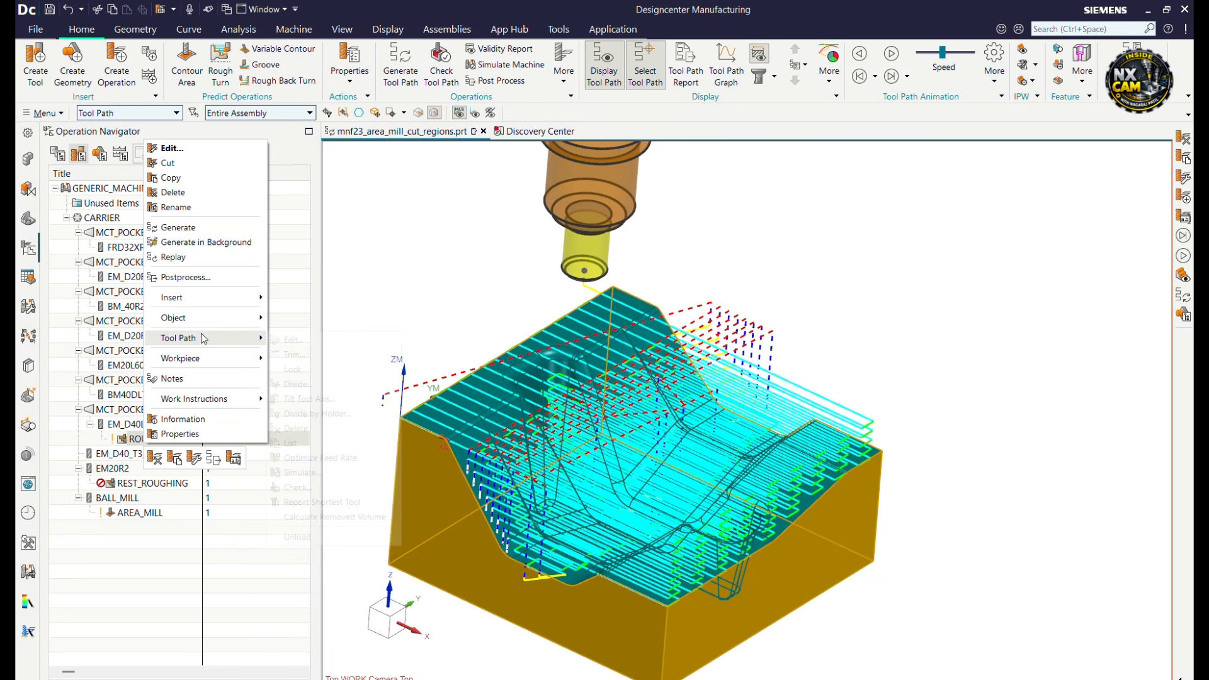
click(312, 386)
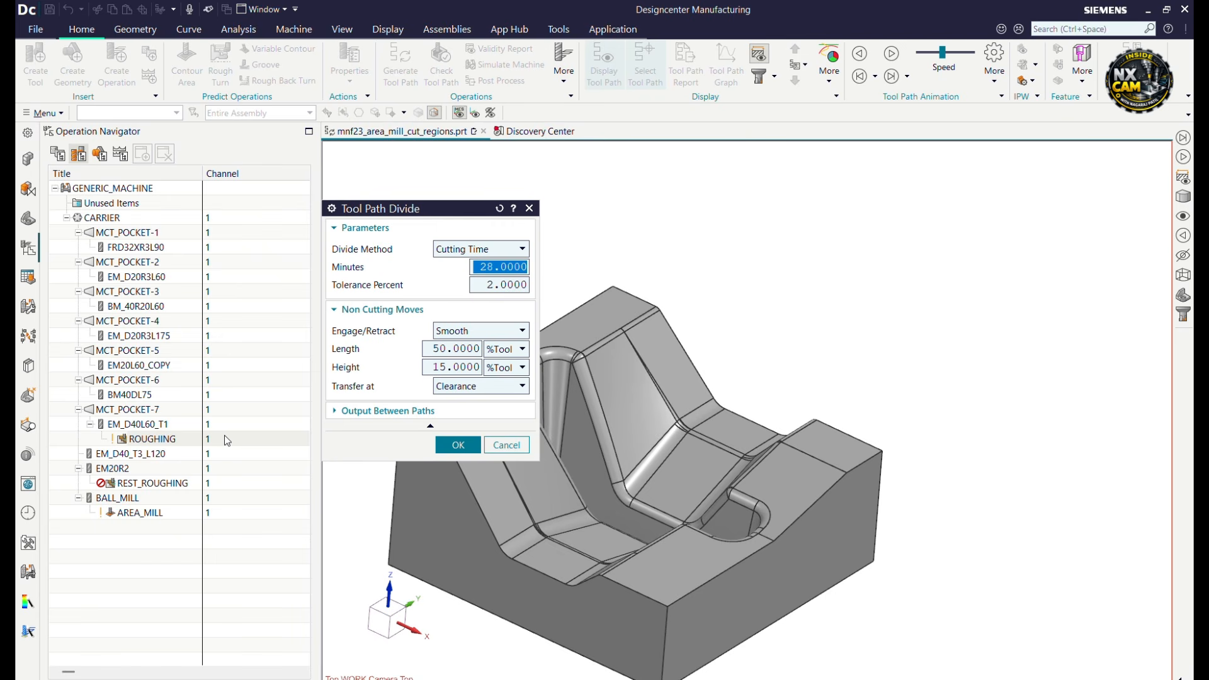
click(458, 445)
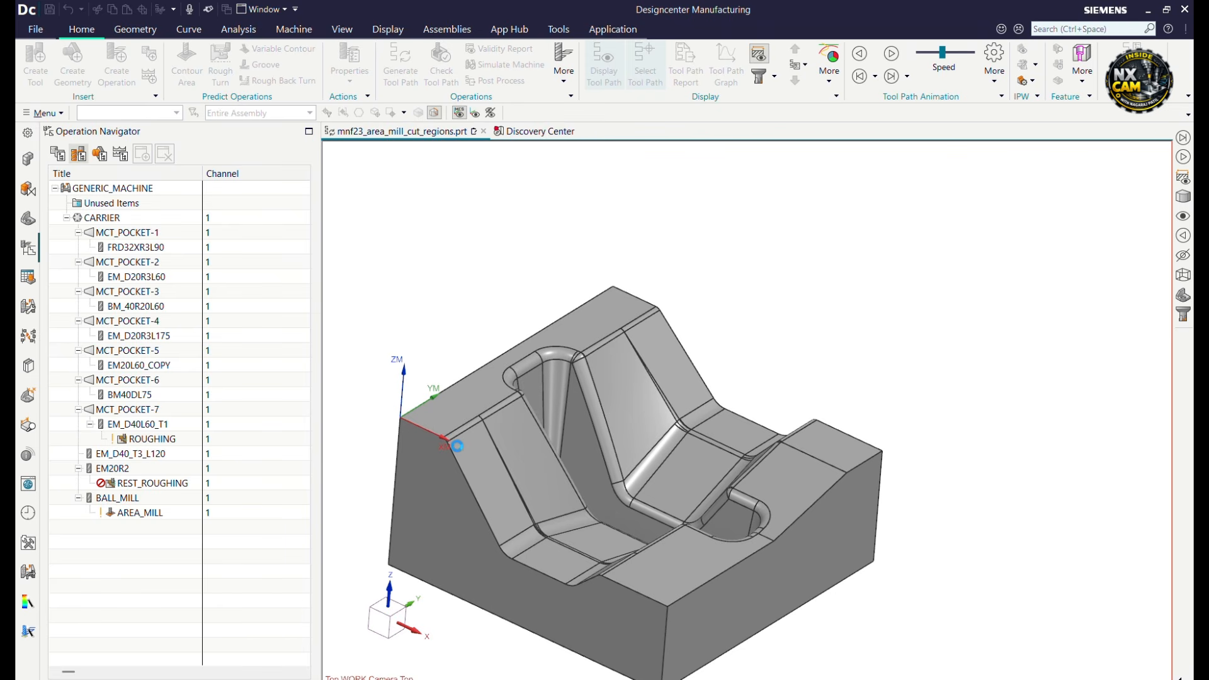
Report the shortest collision-free tool length for the ROUGHING_DIV_1 operation.
click(158, 444)
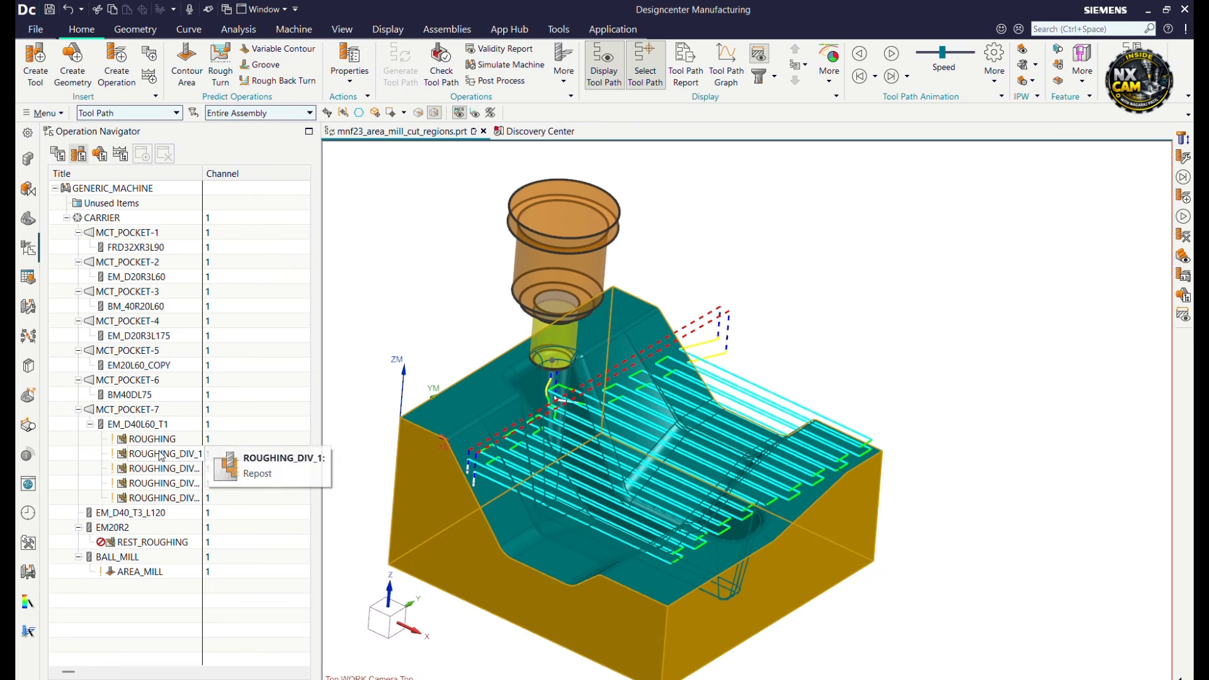
right_click(159, 454)
mouse_move(199, 355)
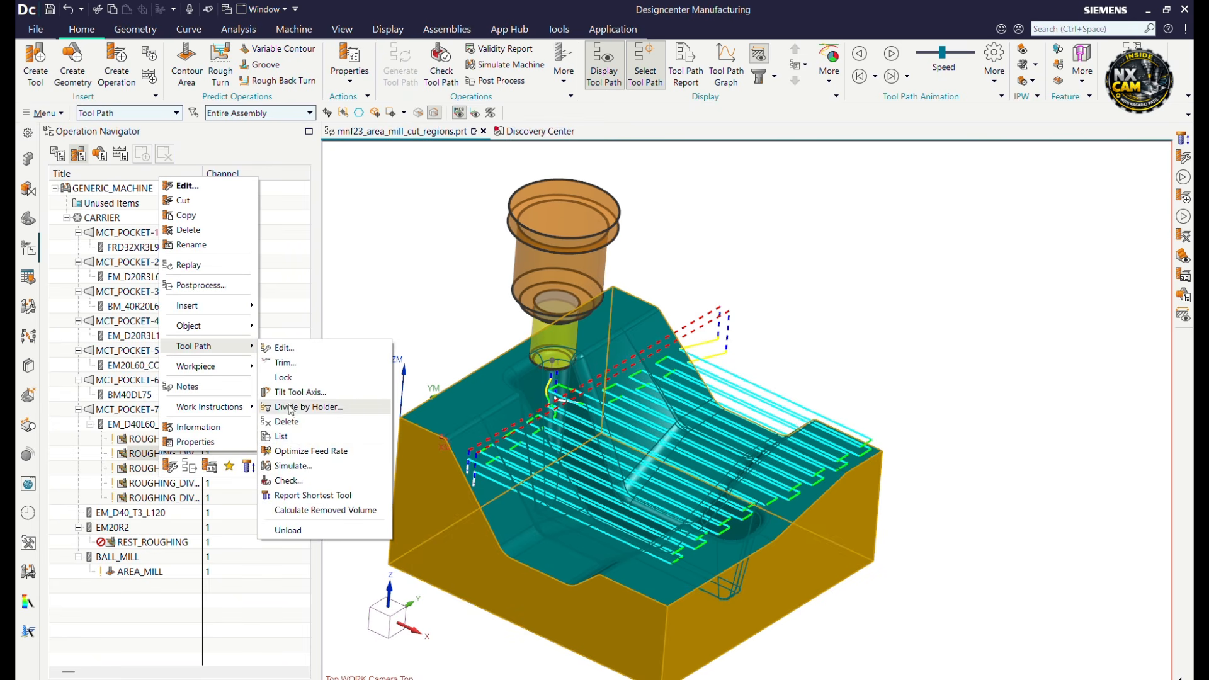
click(304, 509)
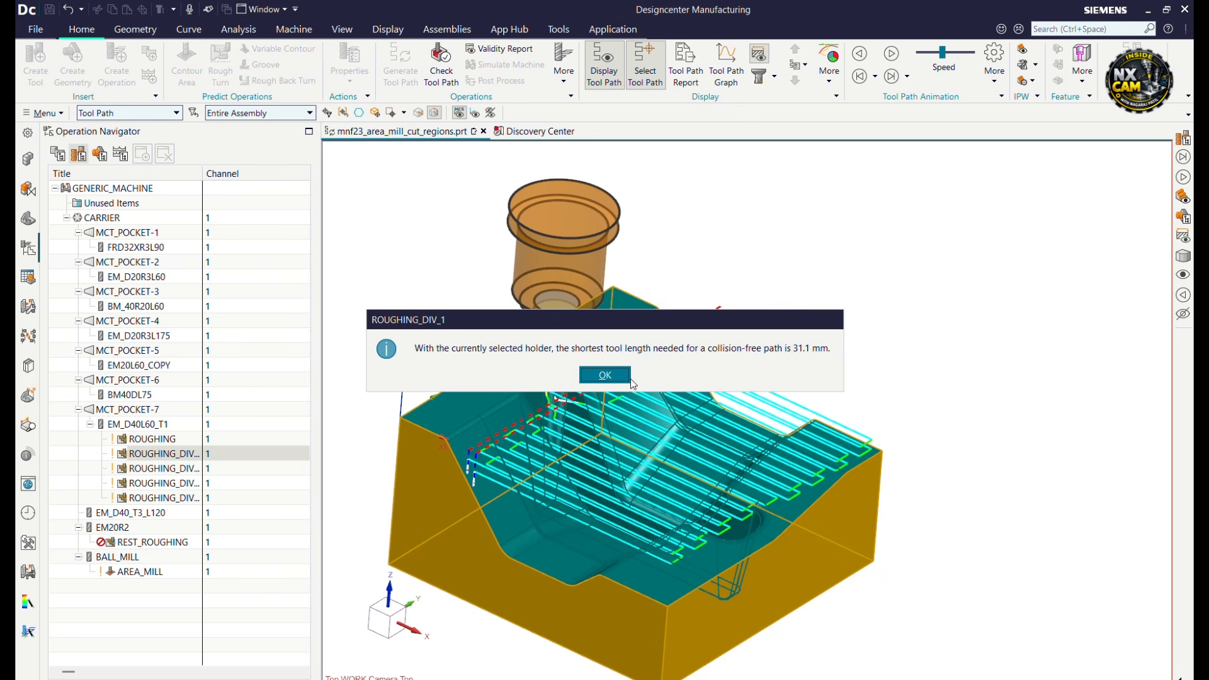
click(620, 381)
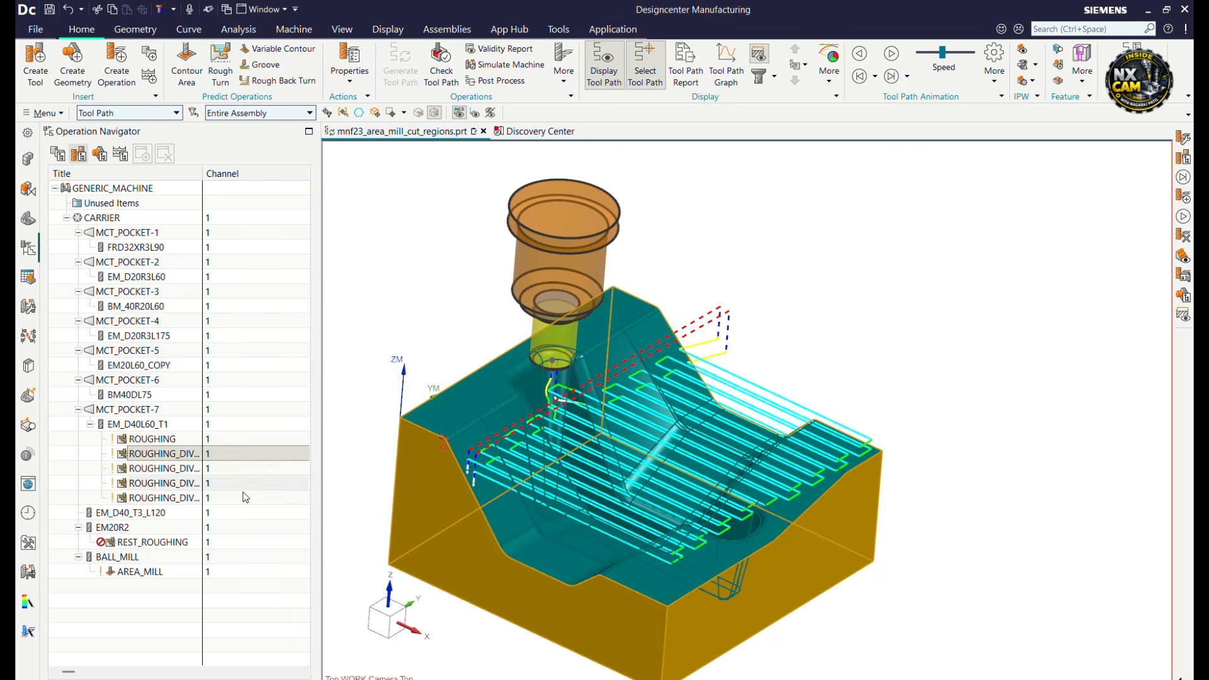
Report the shortest collision-free tool length for the ROUGHING_DIV_3 operation.
click(170, 490)
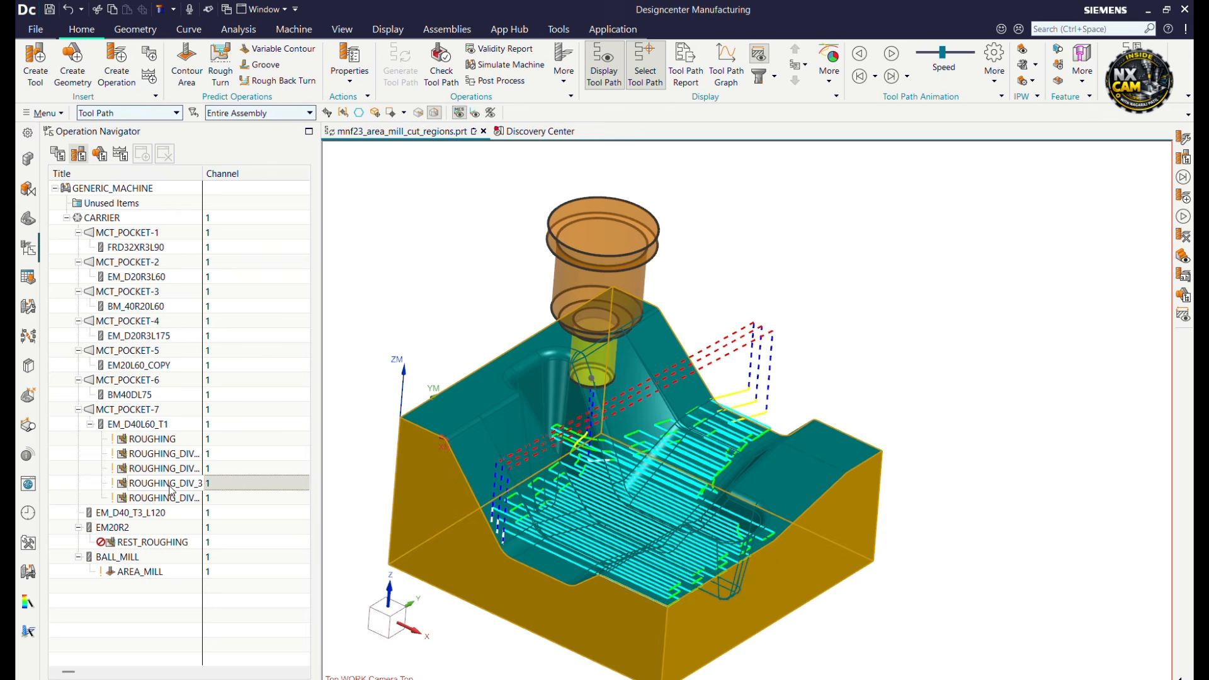
right_click(170, 491)
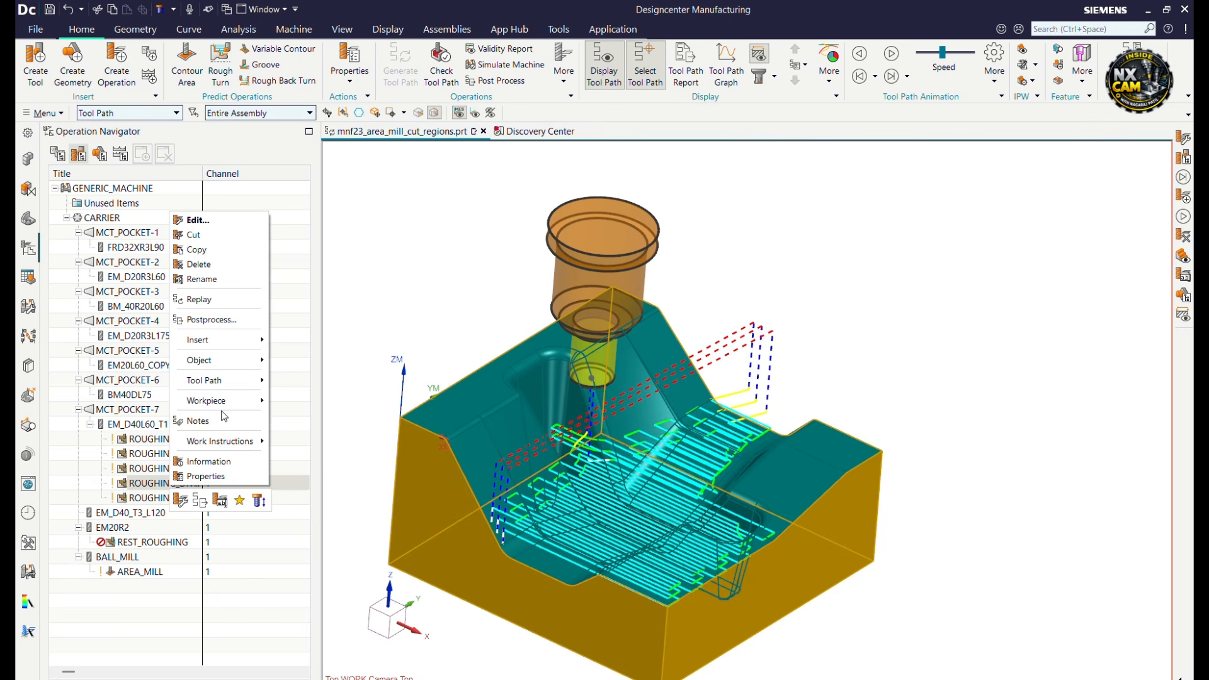
mouse_move(227, 384)
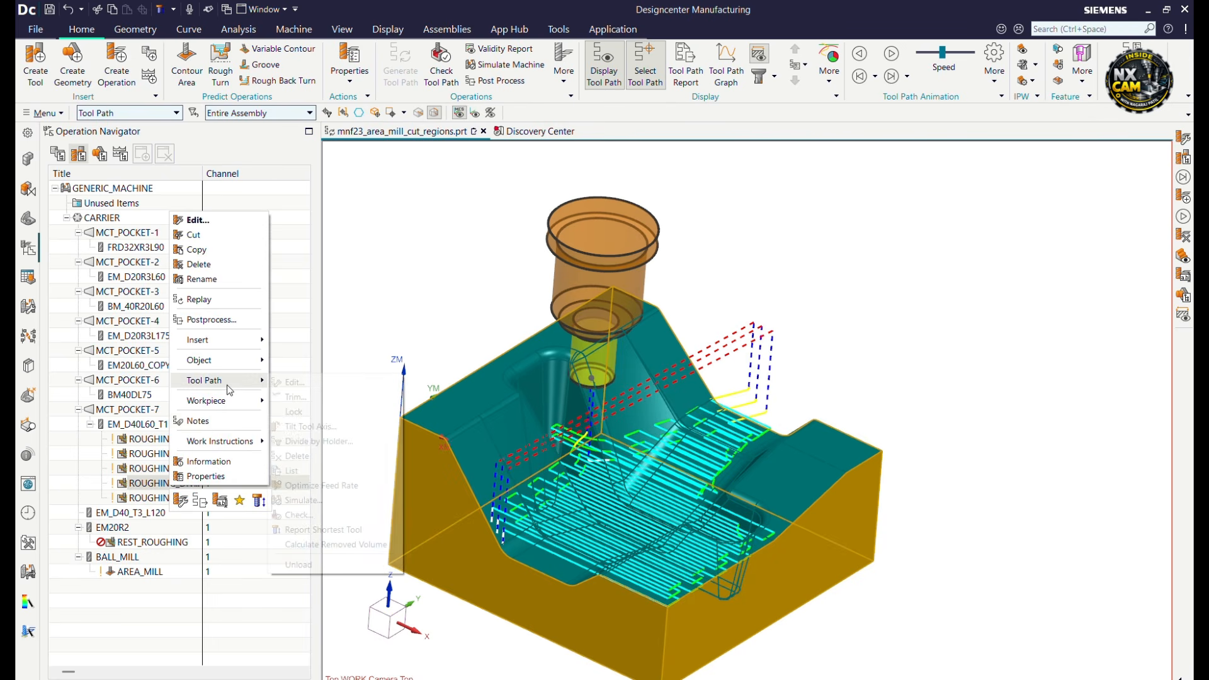
click(317, 530)
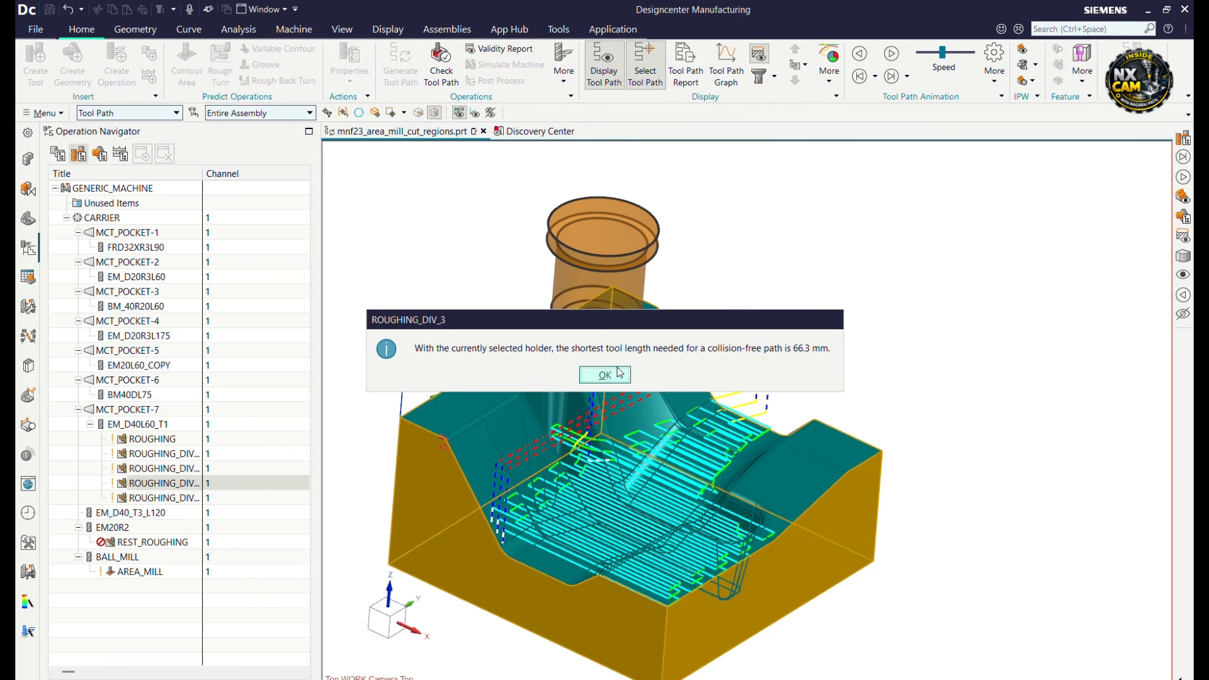
click(617, 375)
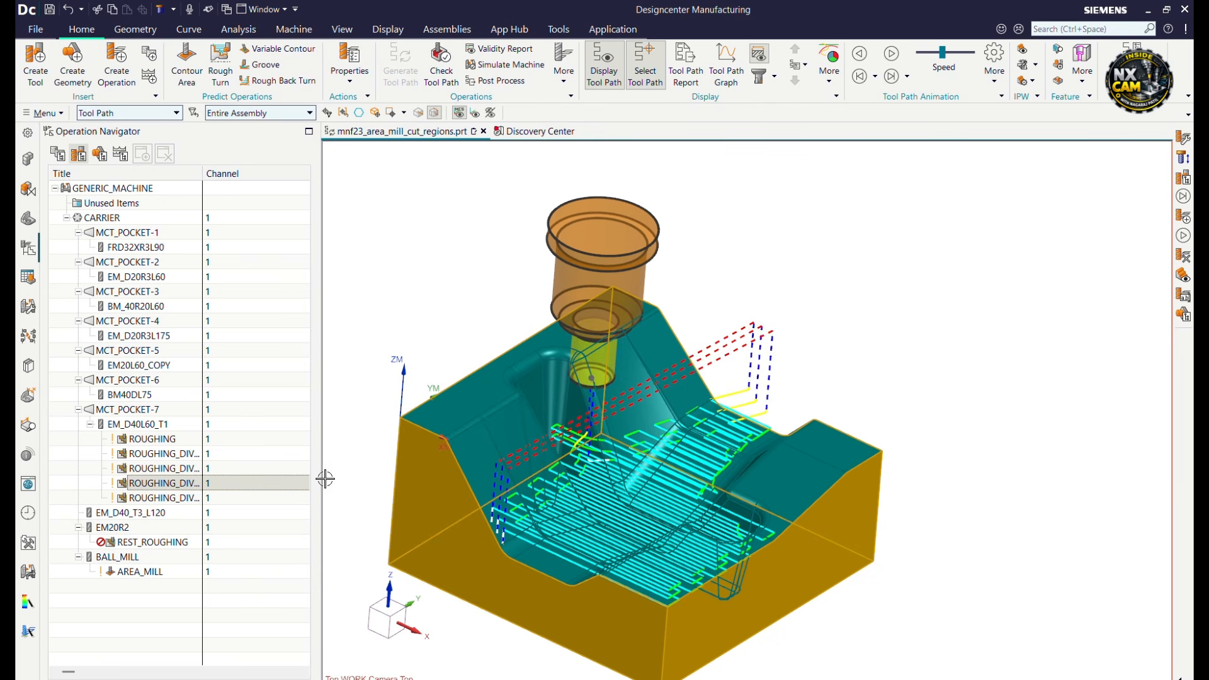
Widen the Operation Navigator to show its detail columns, and narrow the Tool and Notes columns.
drag(318, 483, 1108, 422)
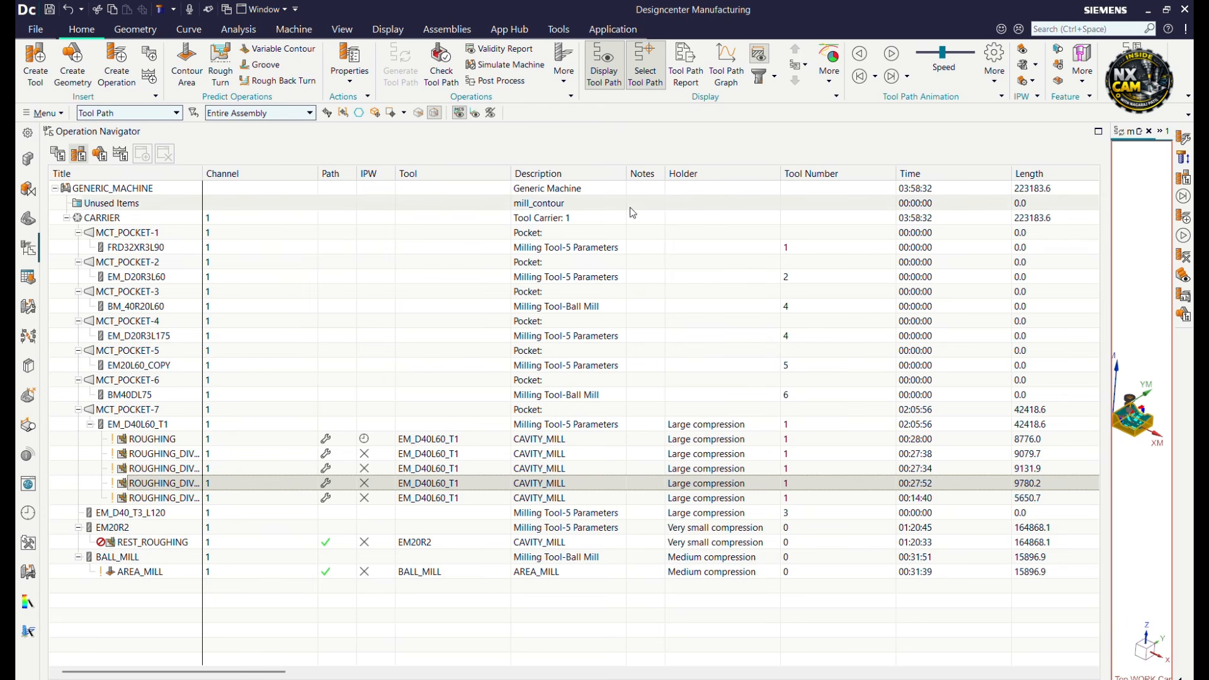
drag(507, 173, 399, 173)
drag(556, 173, 526, 174)
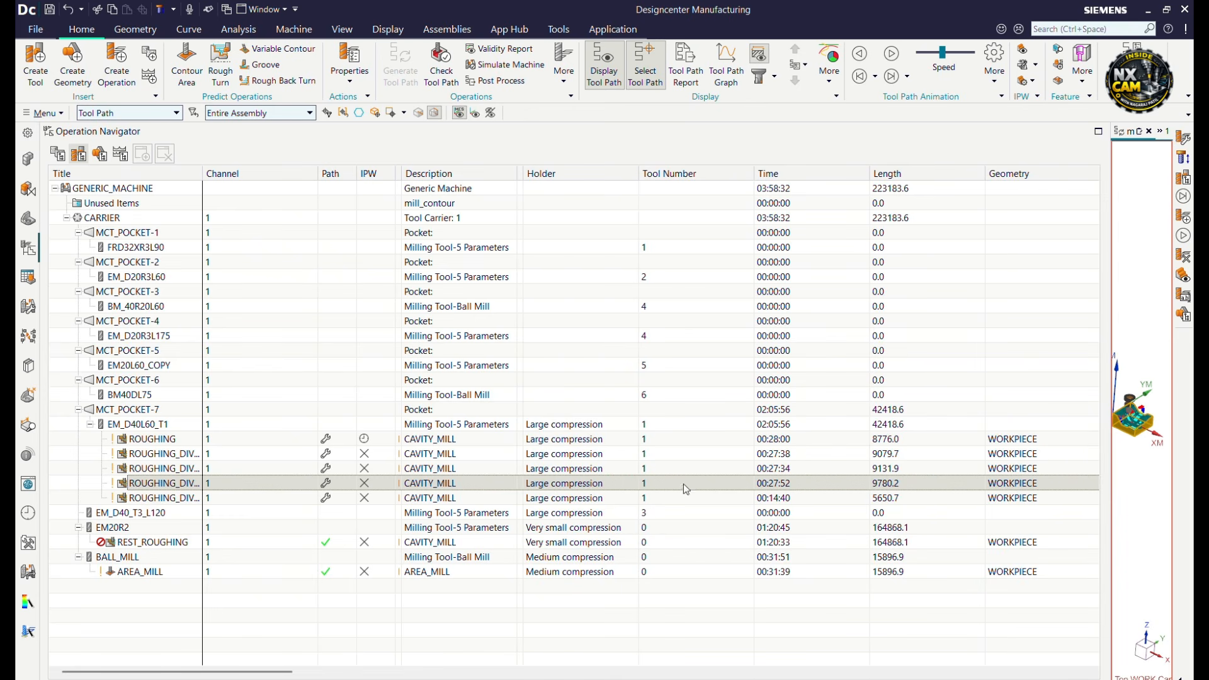
Configure the Machine Tool view columns, moving the Time column up to directly after Title.
right_click(279, 599)
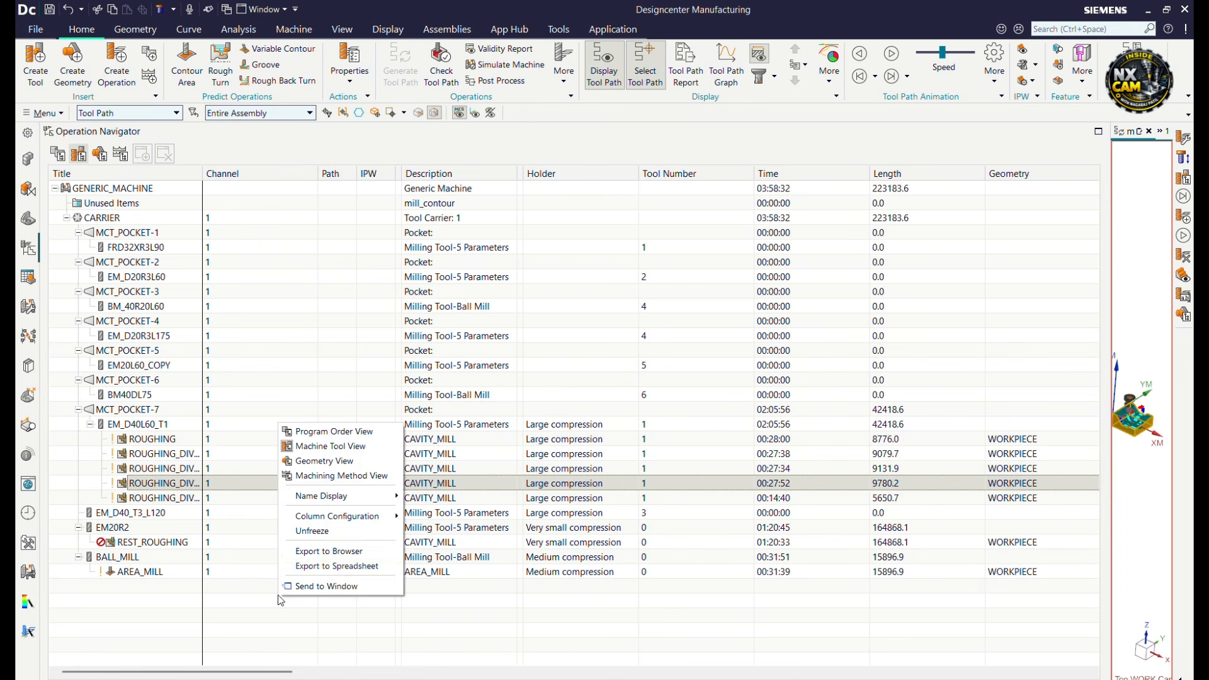
mouse_move(371, 518)
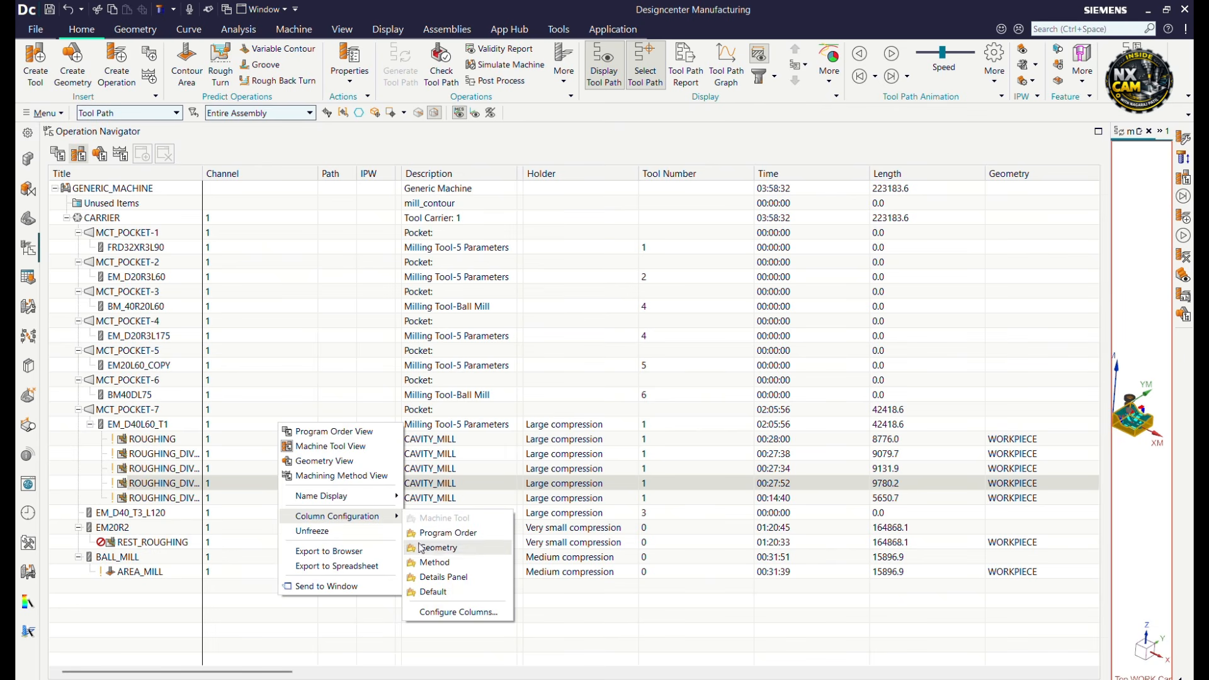
click(449, 612)
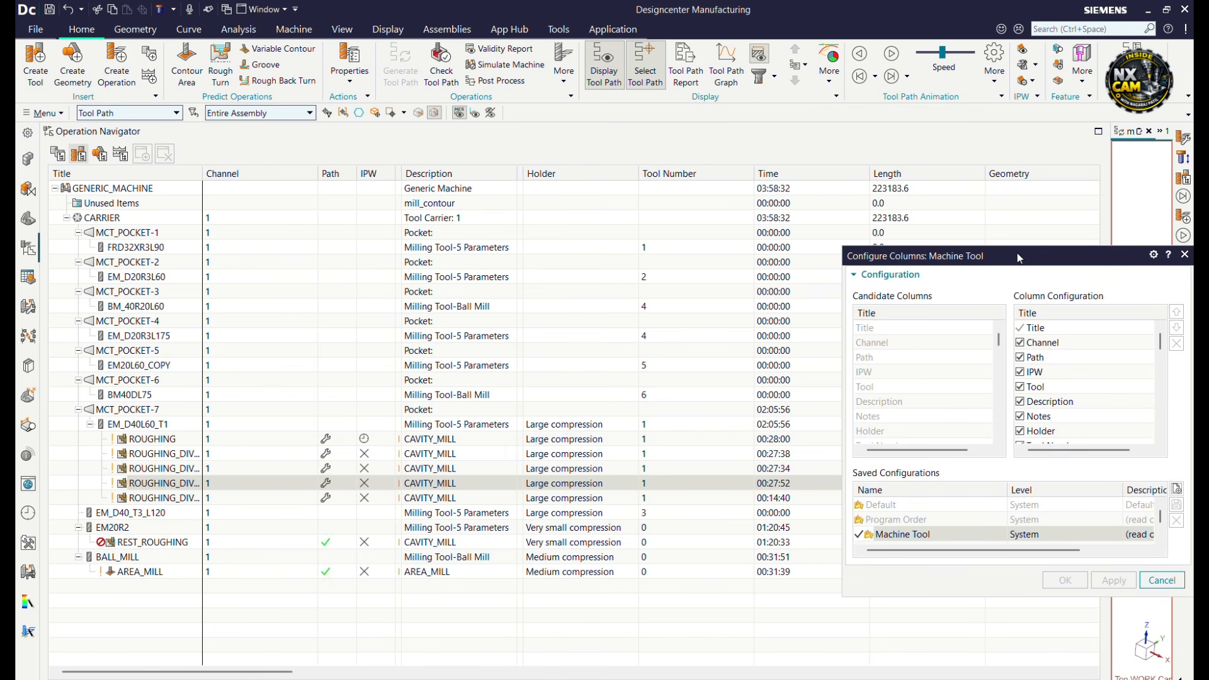
drag(1021, 257, 699, 259)
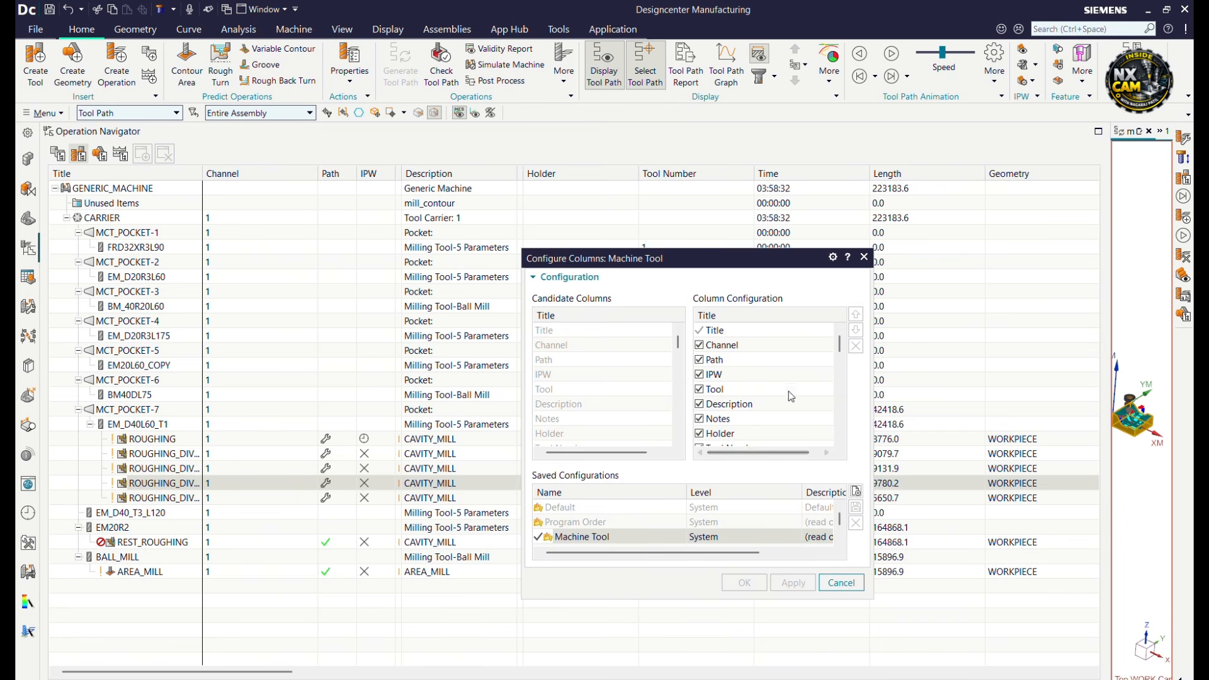
scroll(754, 415, down, 1)
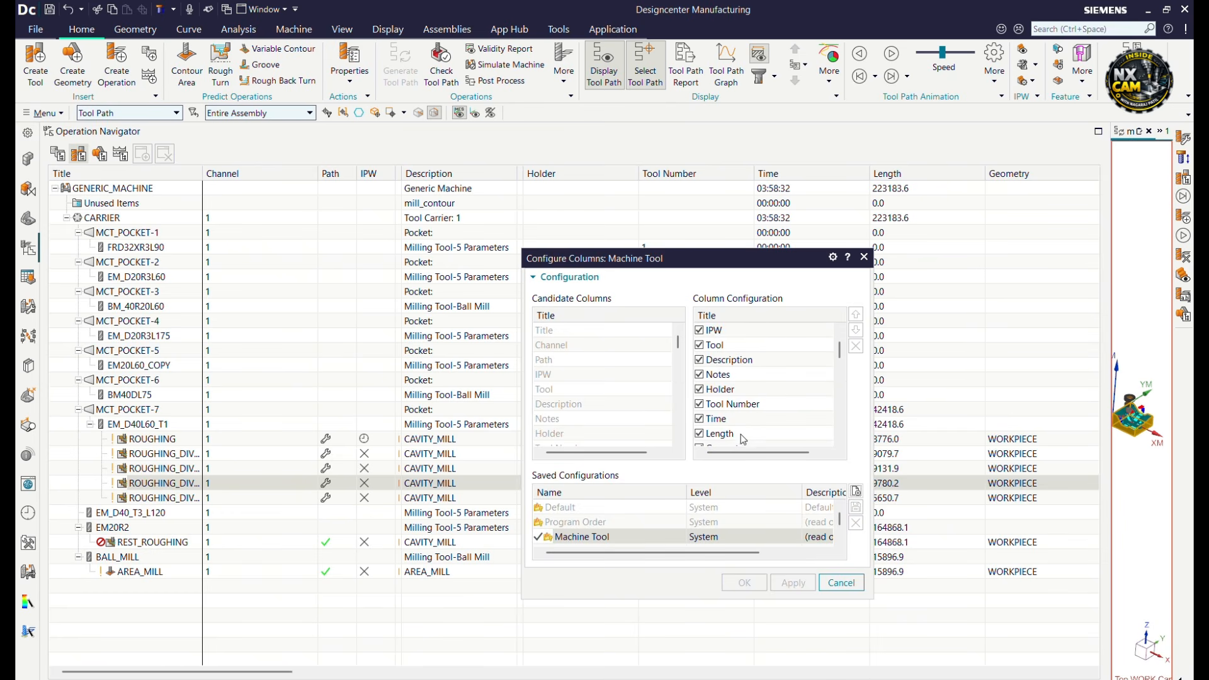
click(742, 420)
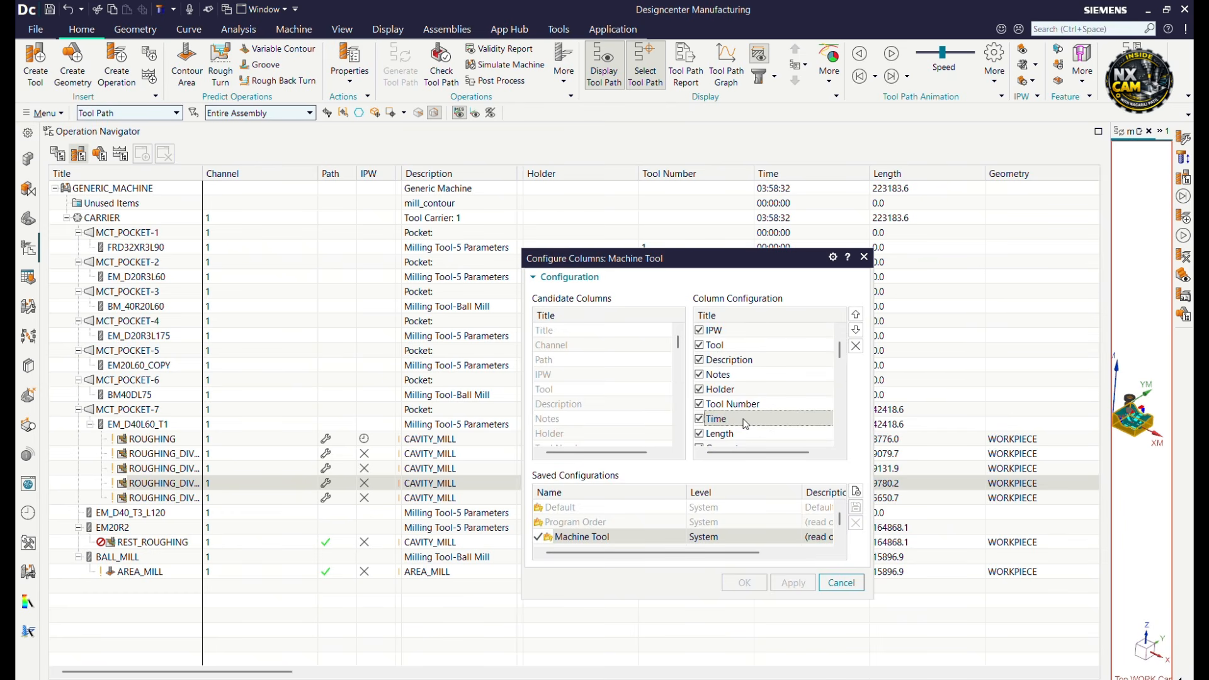
click(856, 314)
click(856, 314)
click(856, 314)
click(856, 314)
click(856, 314)
click(856, 314)
click(856, 315)
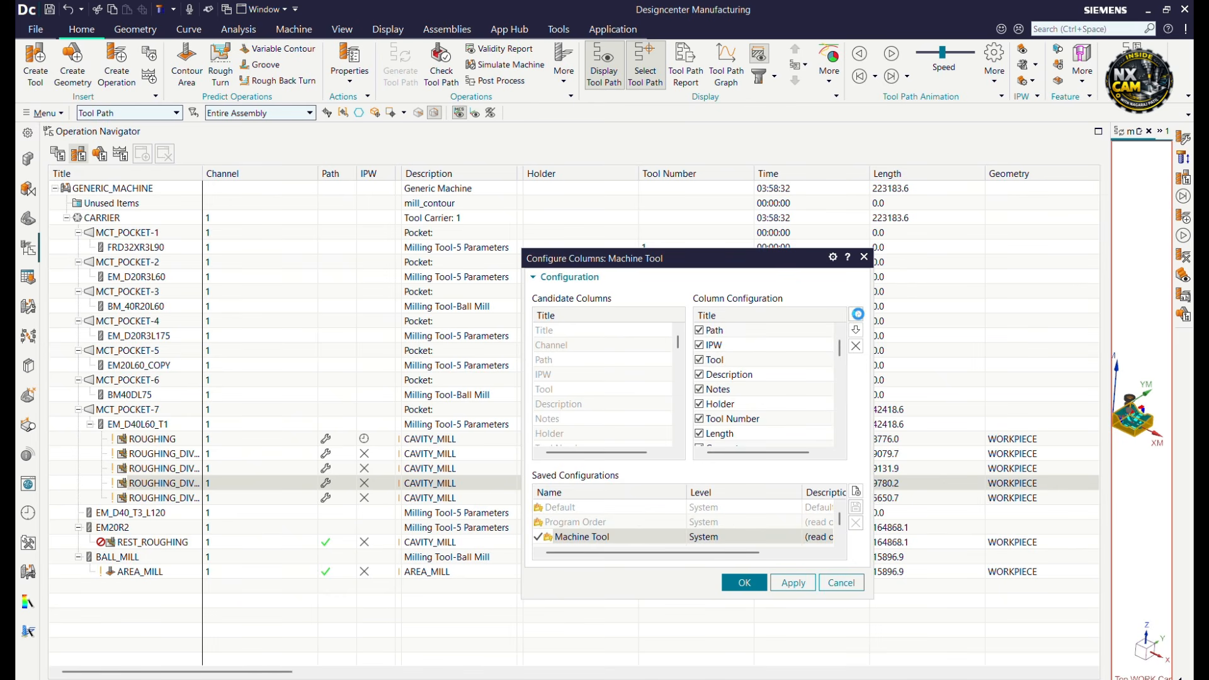
click(856, 314)
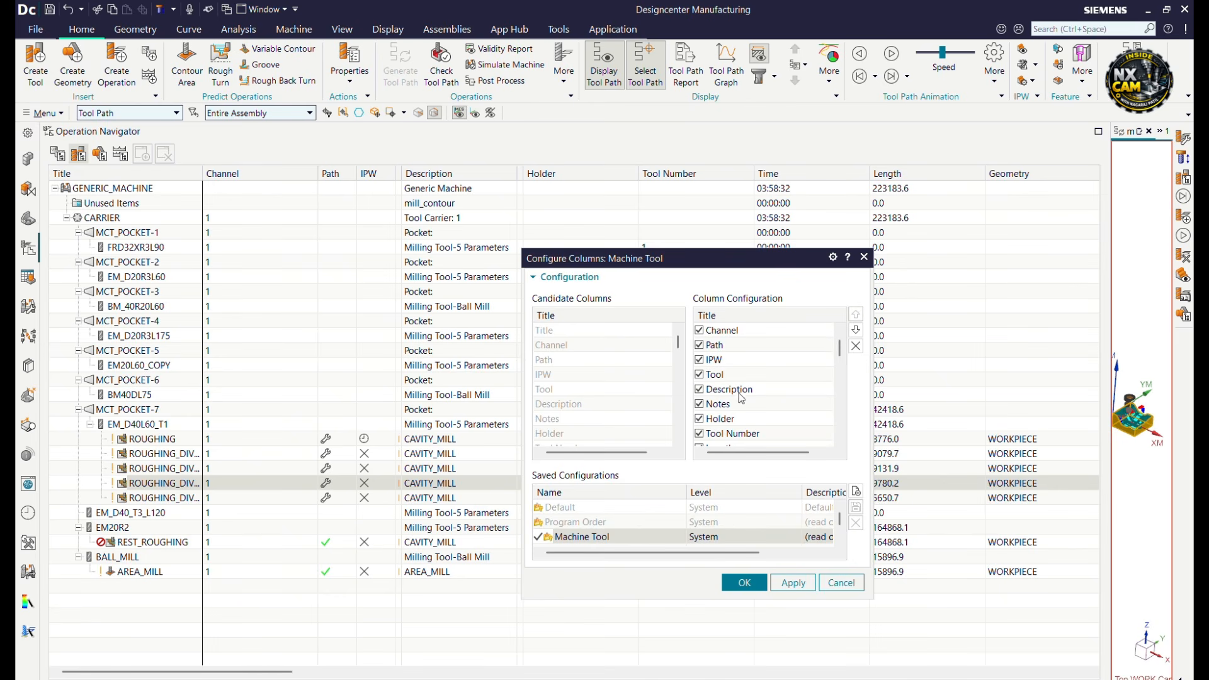
Move the Length column up to directly after Time in the column configuration.
scroll(742, 398, up, 1)
scroll(741, 394, down, 4)
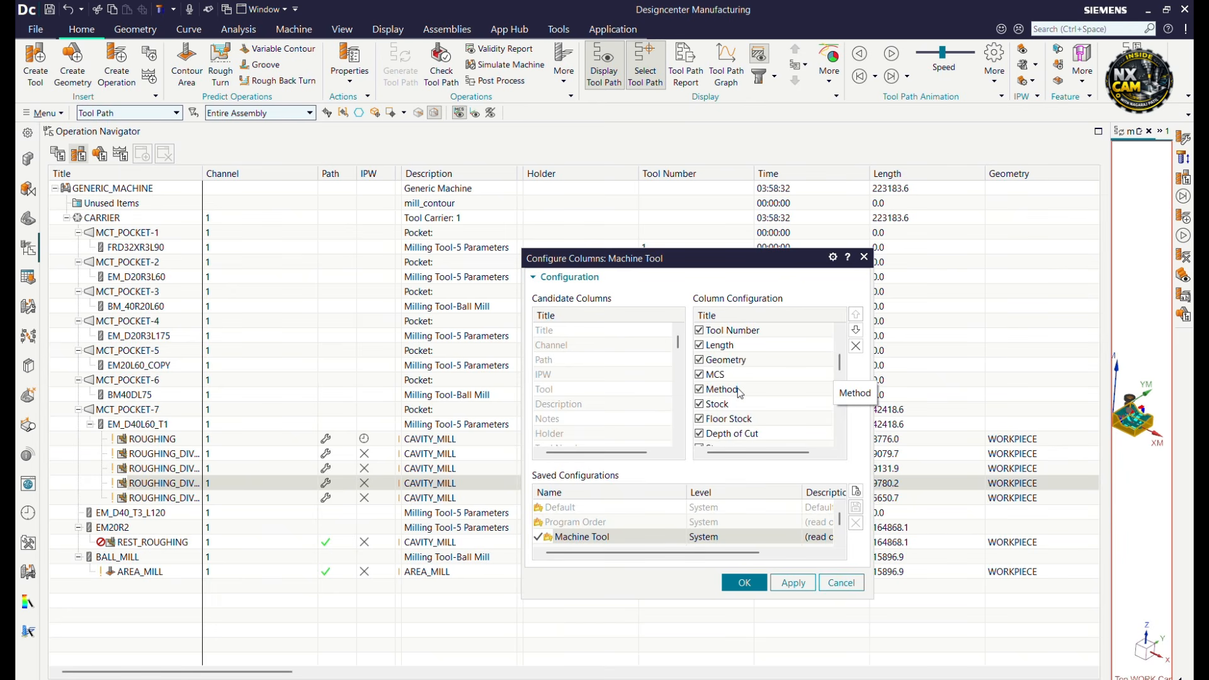
scroll(738, 388, down, 3)
scroll(740, 393, up, 3)
click(858, 317)
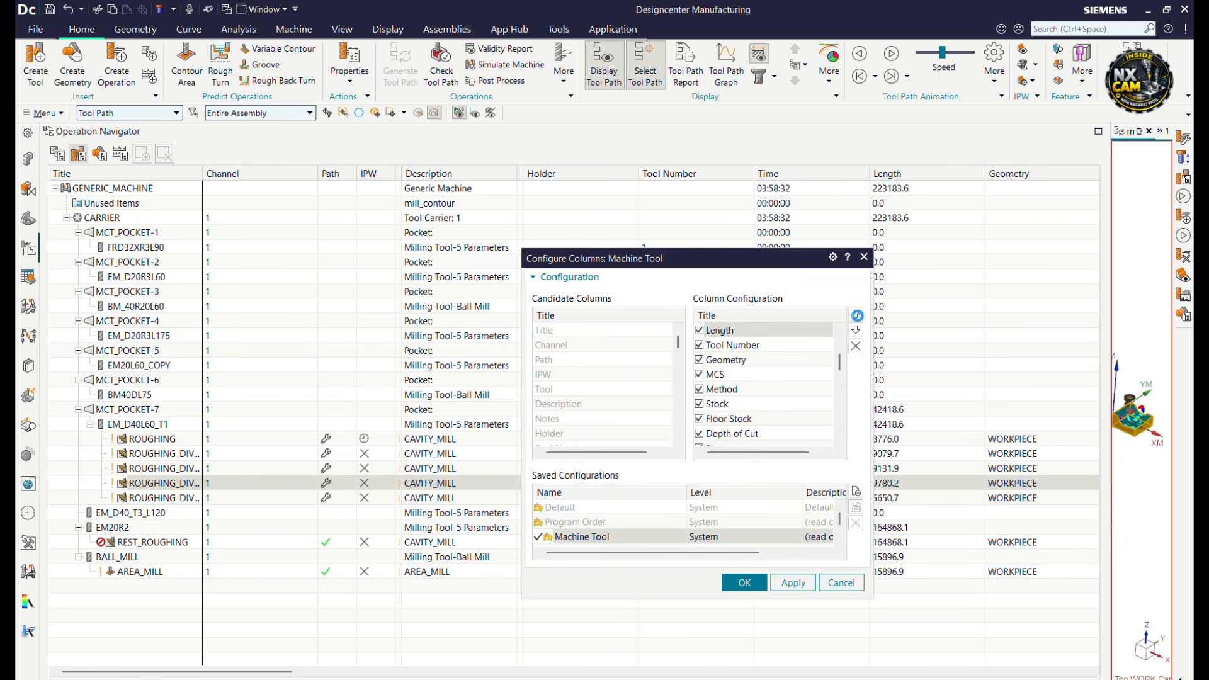
click(859, 318)
click(858, 318)
click(858, 318)
click(858, 318)
click(858, 319)
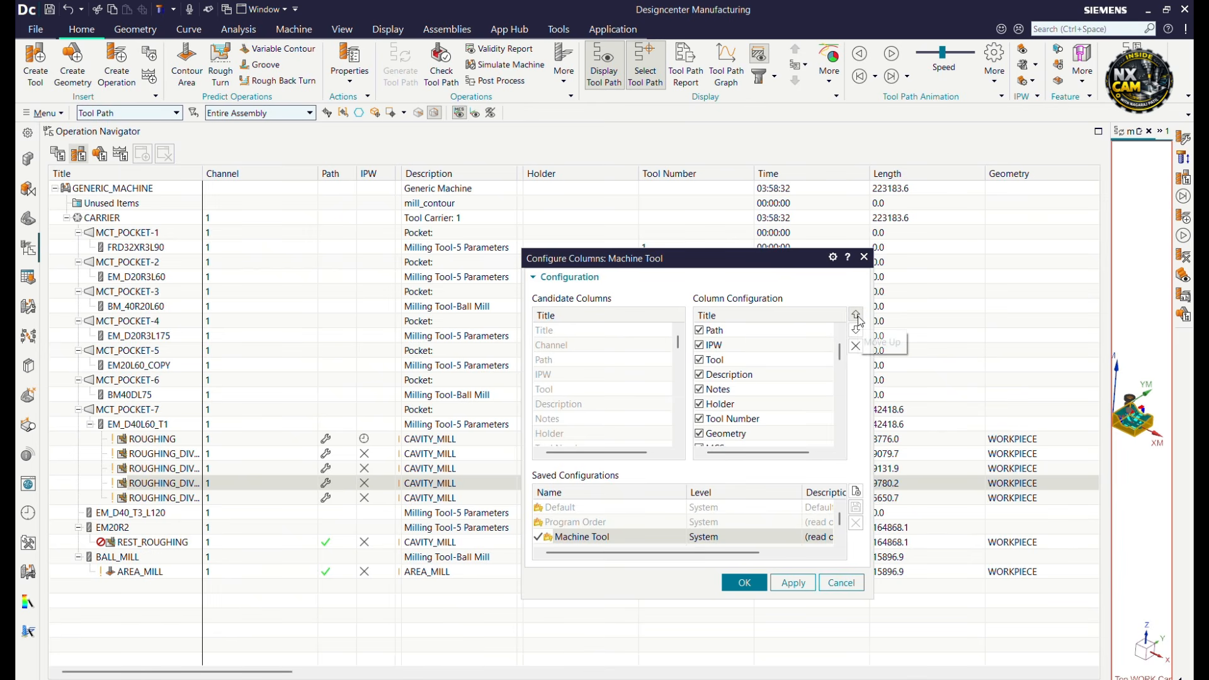
scroll(796, 392, up, 2)
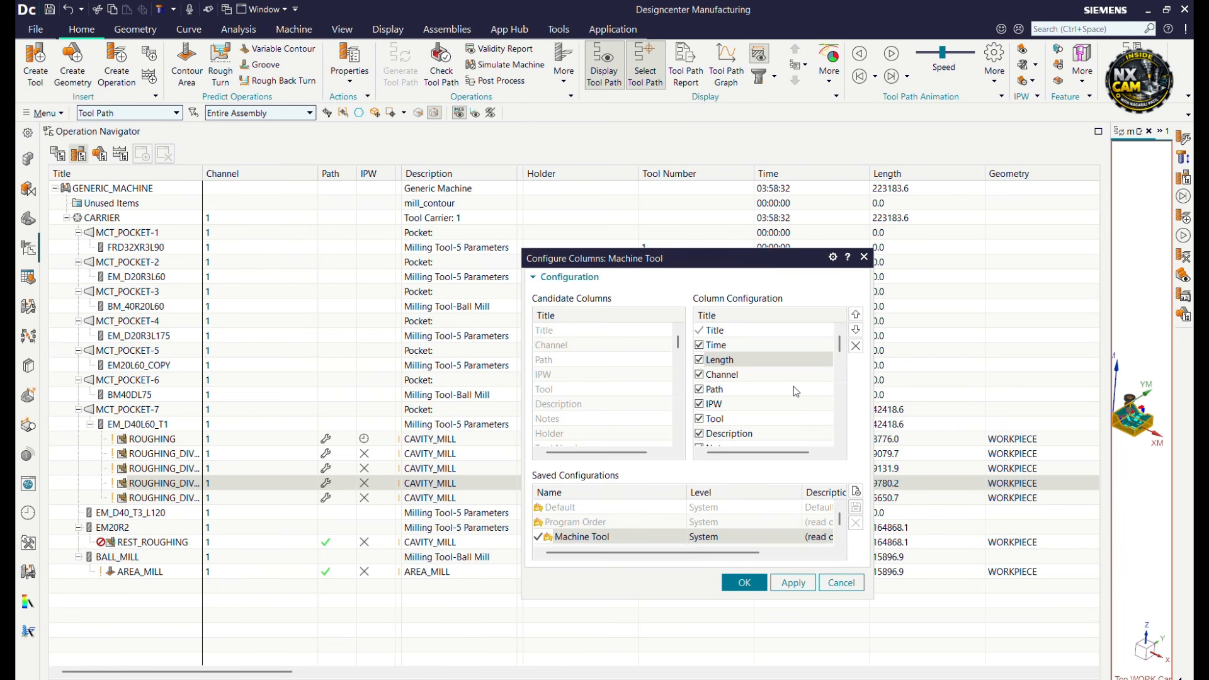
Move the Shortest Tool Length column up to directly after Length and accept the column configuration.
scroll(796, 391, down, 1)
scroll(796, 391, down, 10)
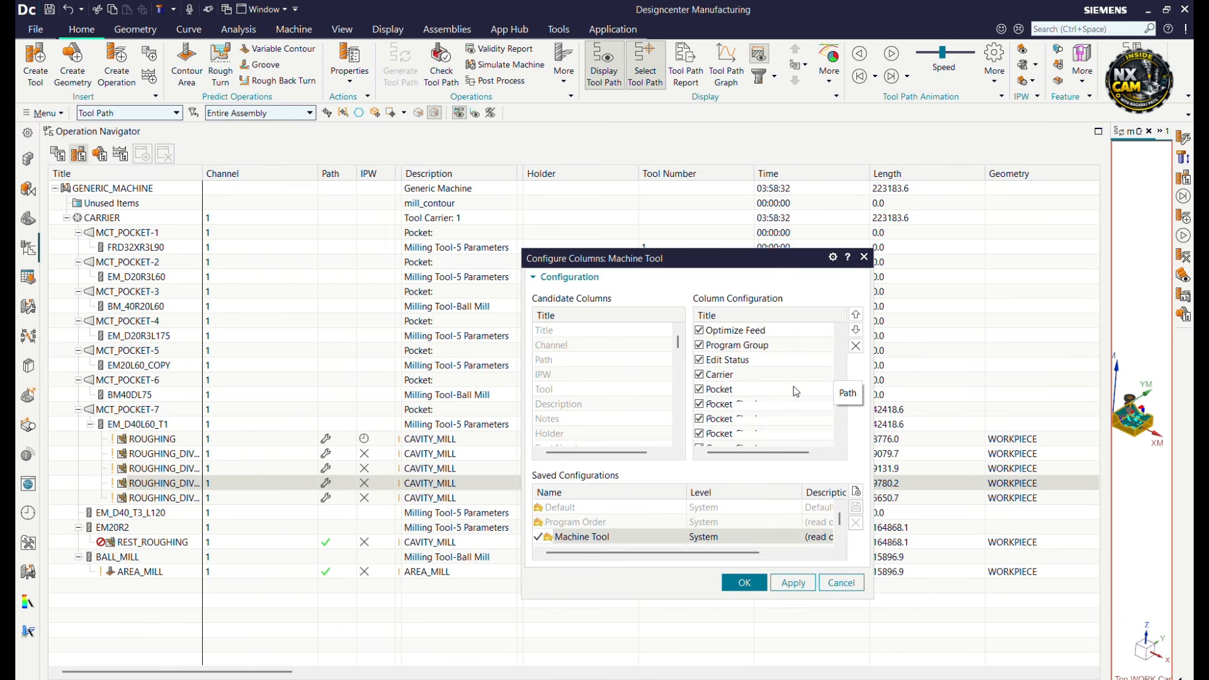
scroll(796, 391, down, 4)
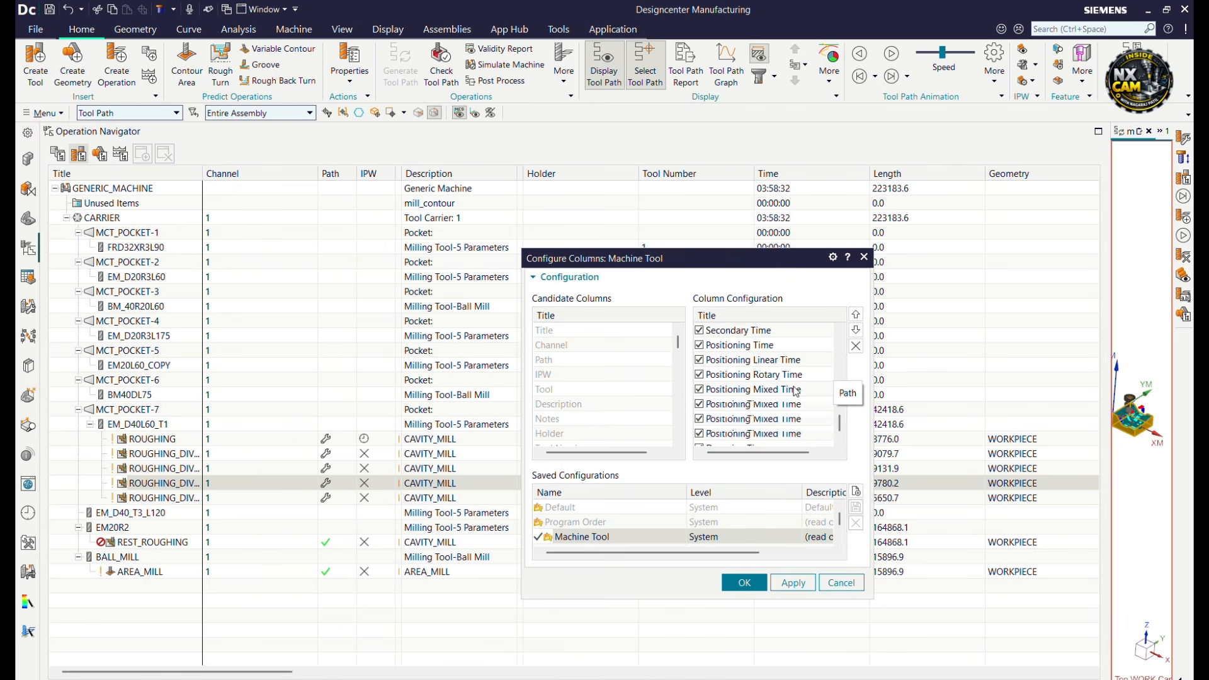
scroll(796, 391, up, 4)
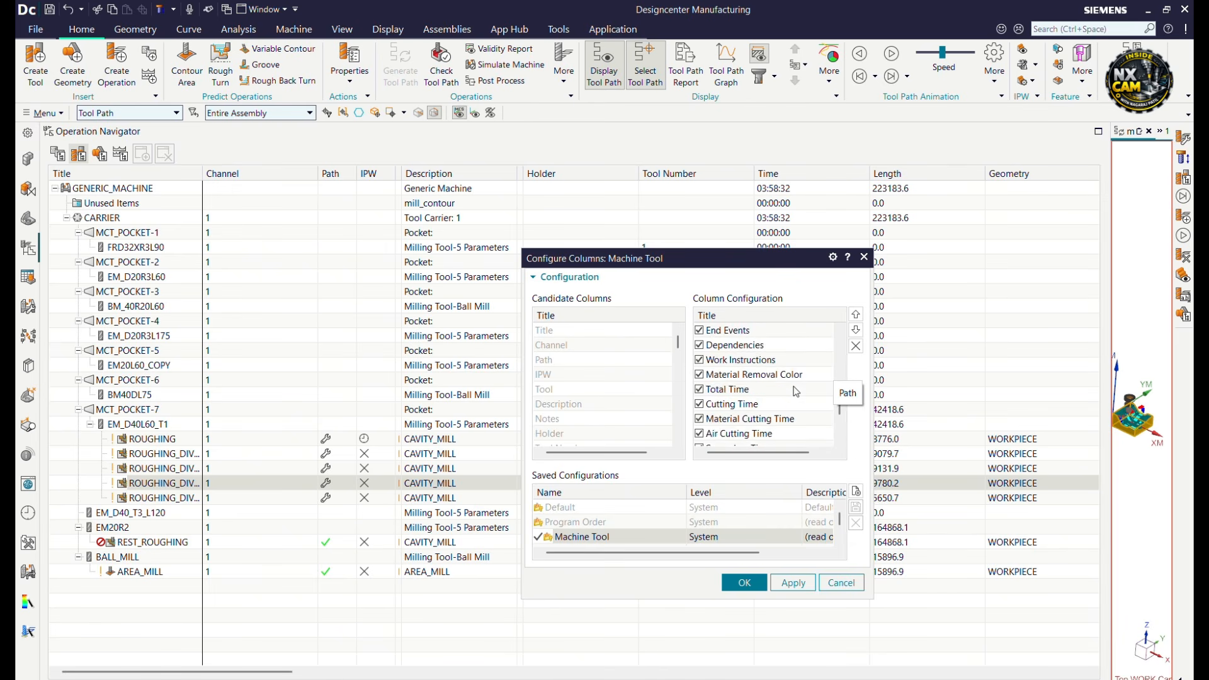
scroll(795, 391, up, 2)
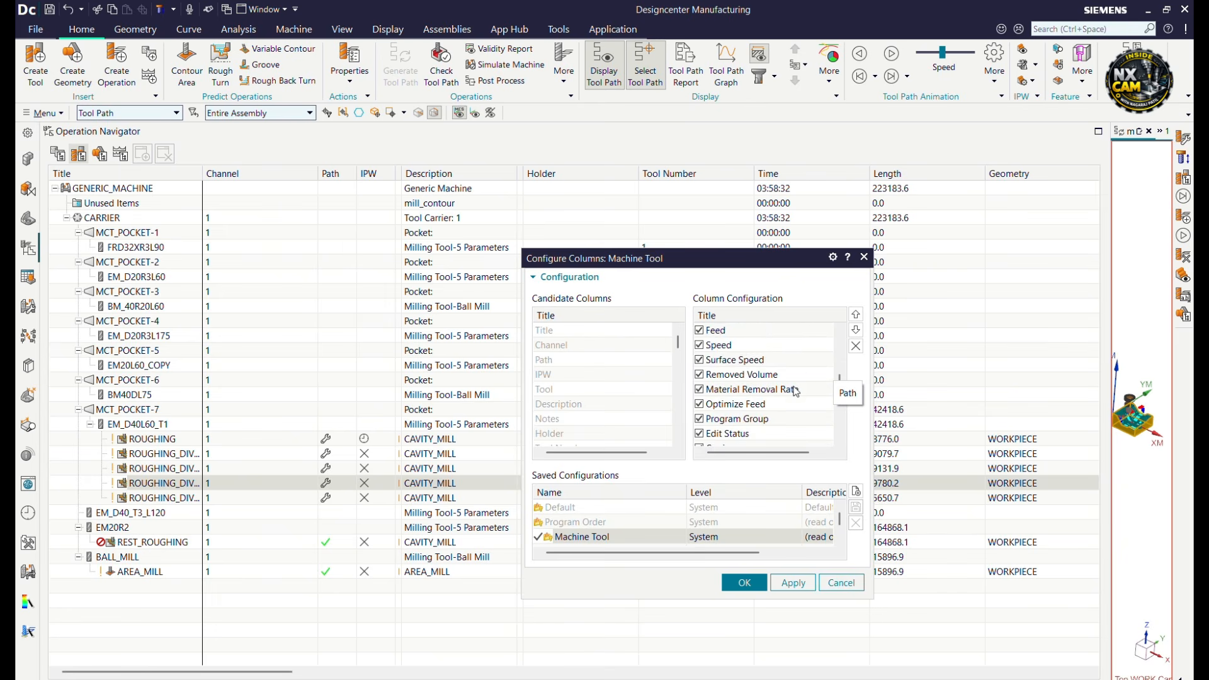
scroll(796, 391, up, 1)
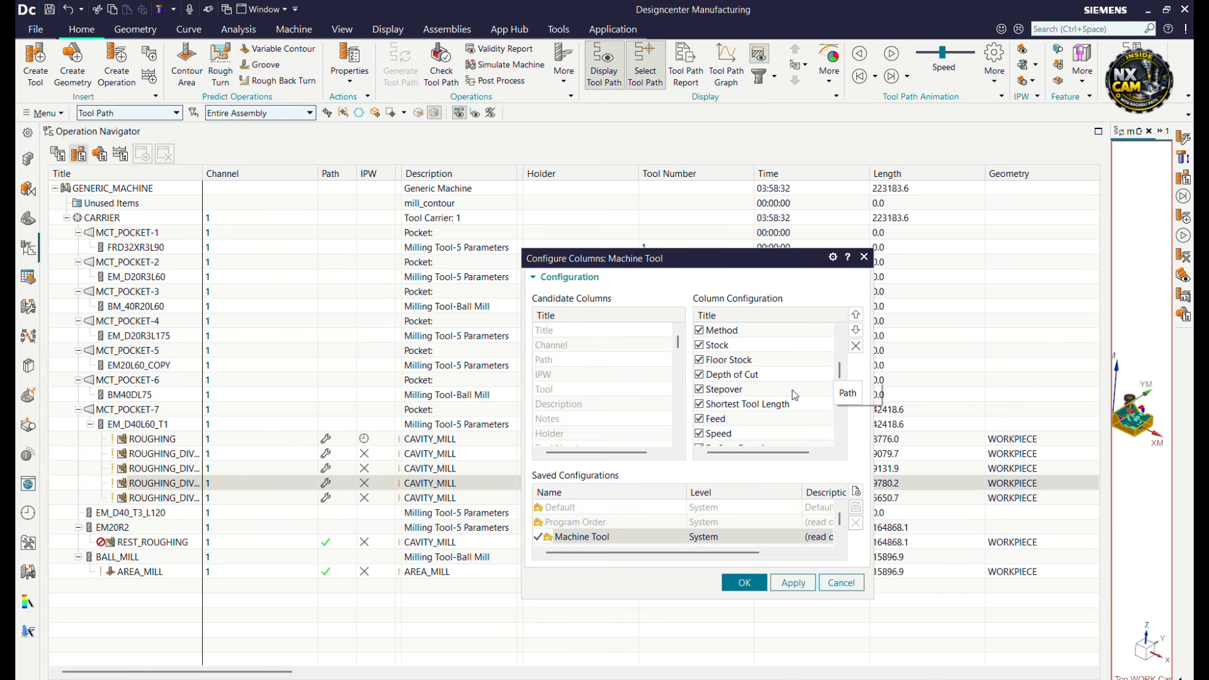
click(856, 314)
click(856, 315)
click(860, 318)
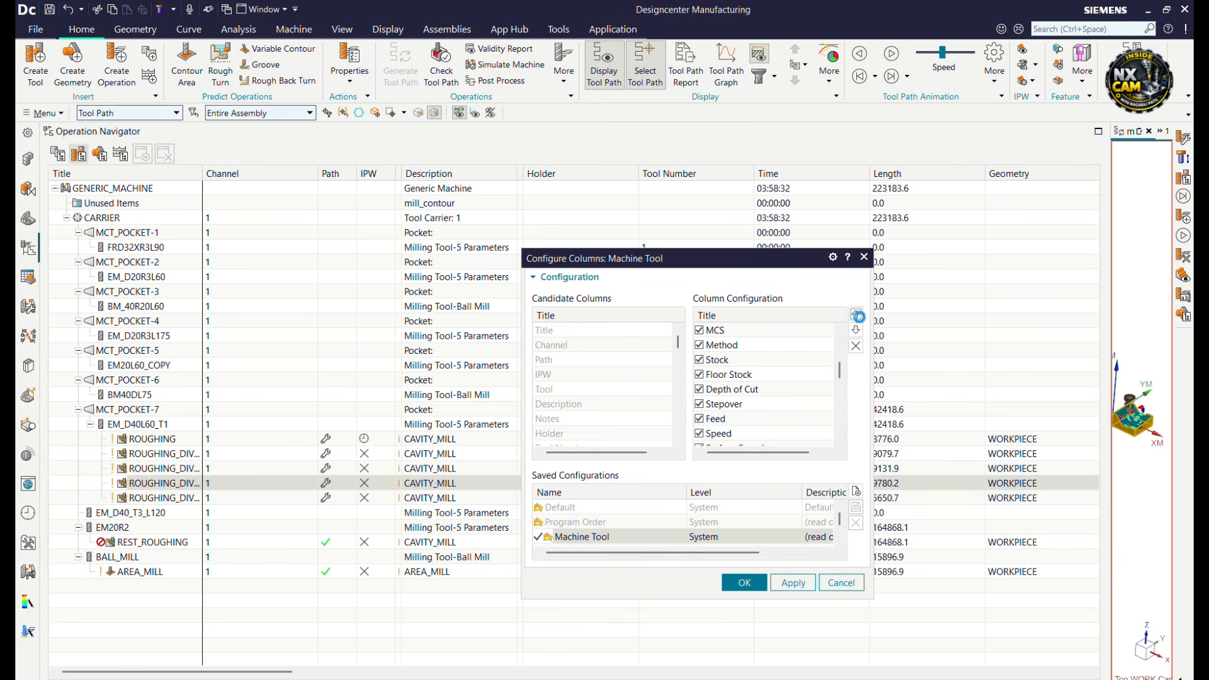
scroll(761, 387, up, 5)
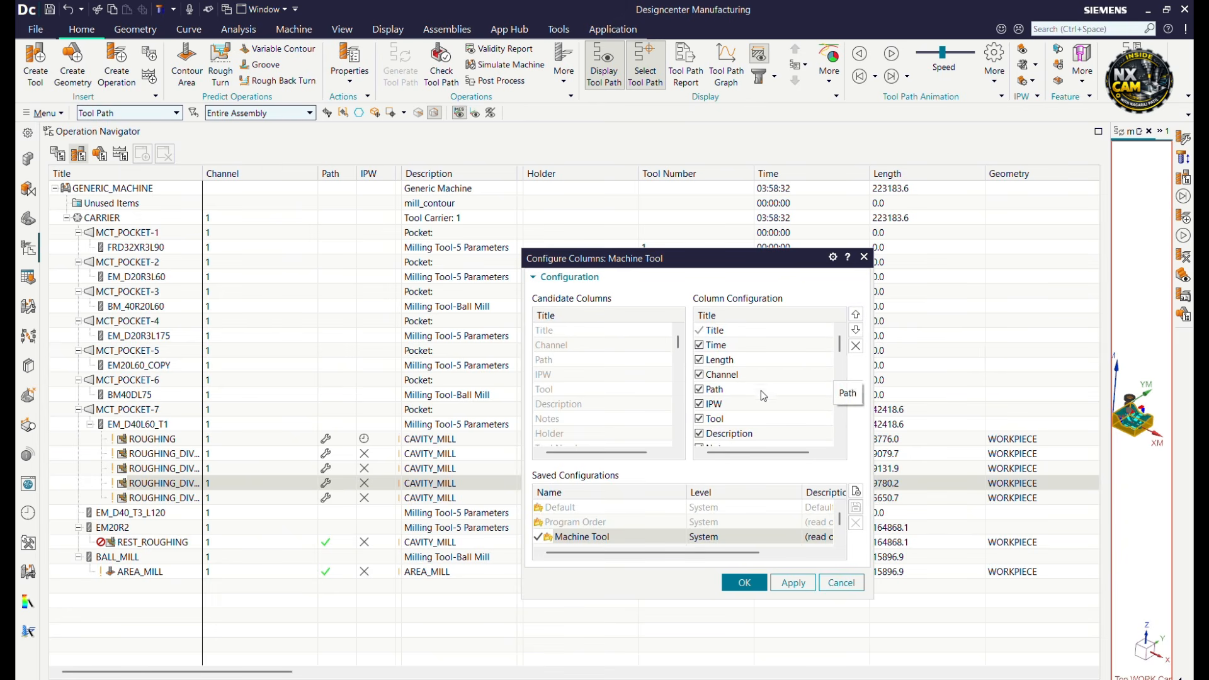
scroll(779, 428, down, 2)
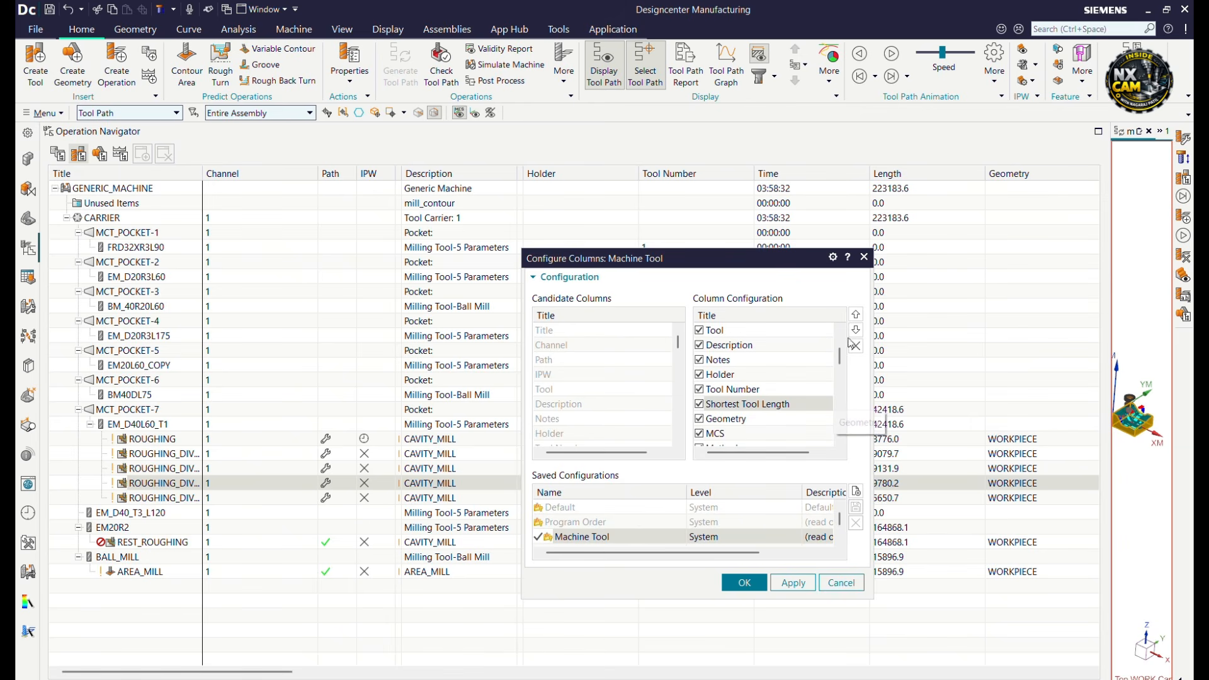
click(861, 317)
click(860, 317)
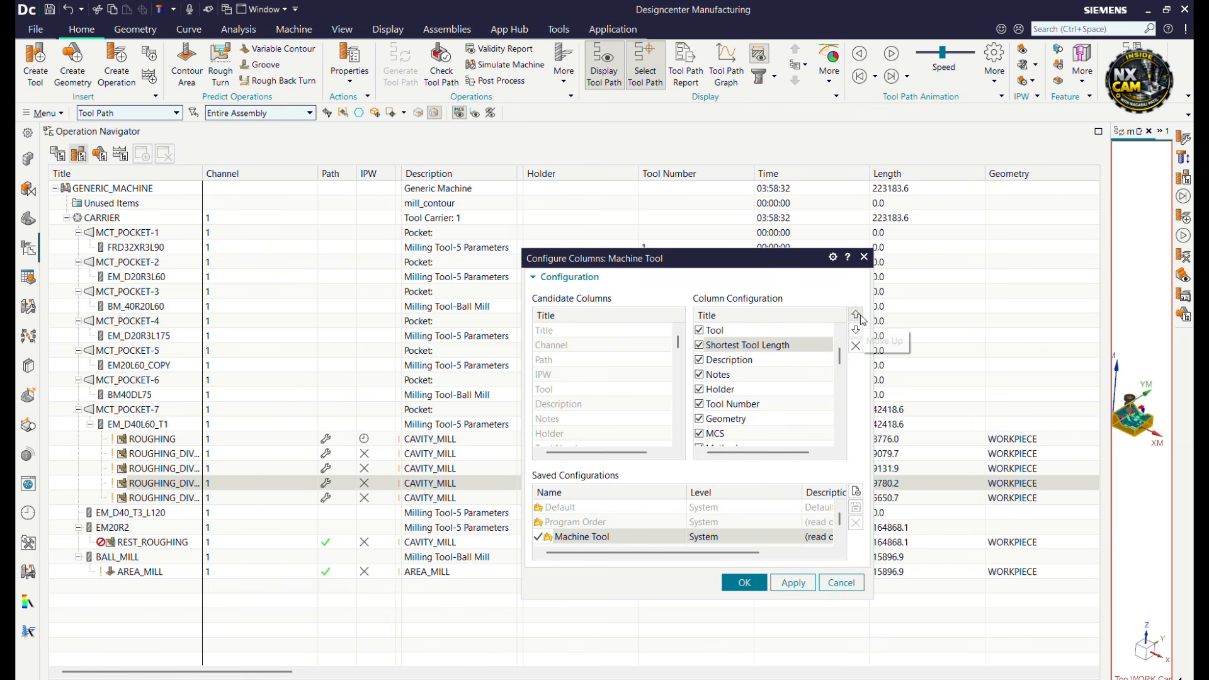
click(861, 317)
click(860, 317)
click(860, 317)
scroll(745, 415, up, 2)
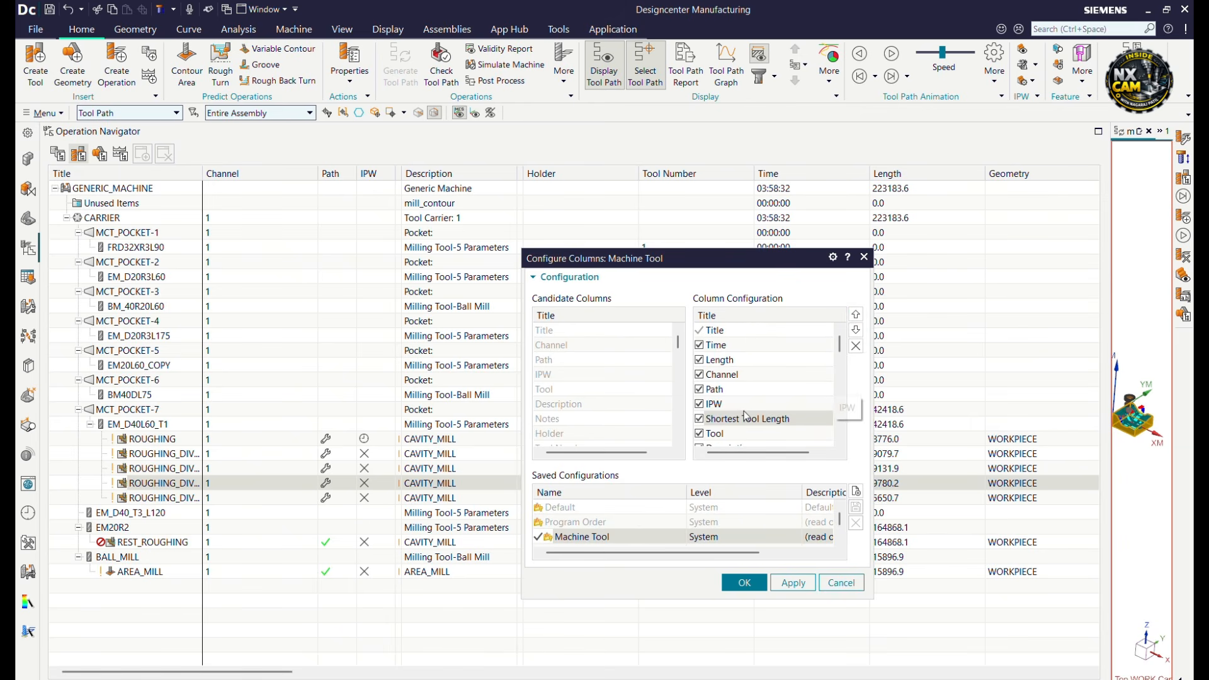
click(856, 314)
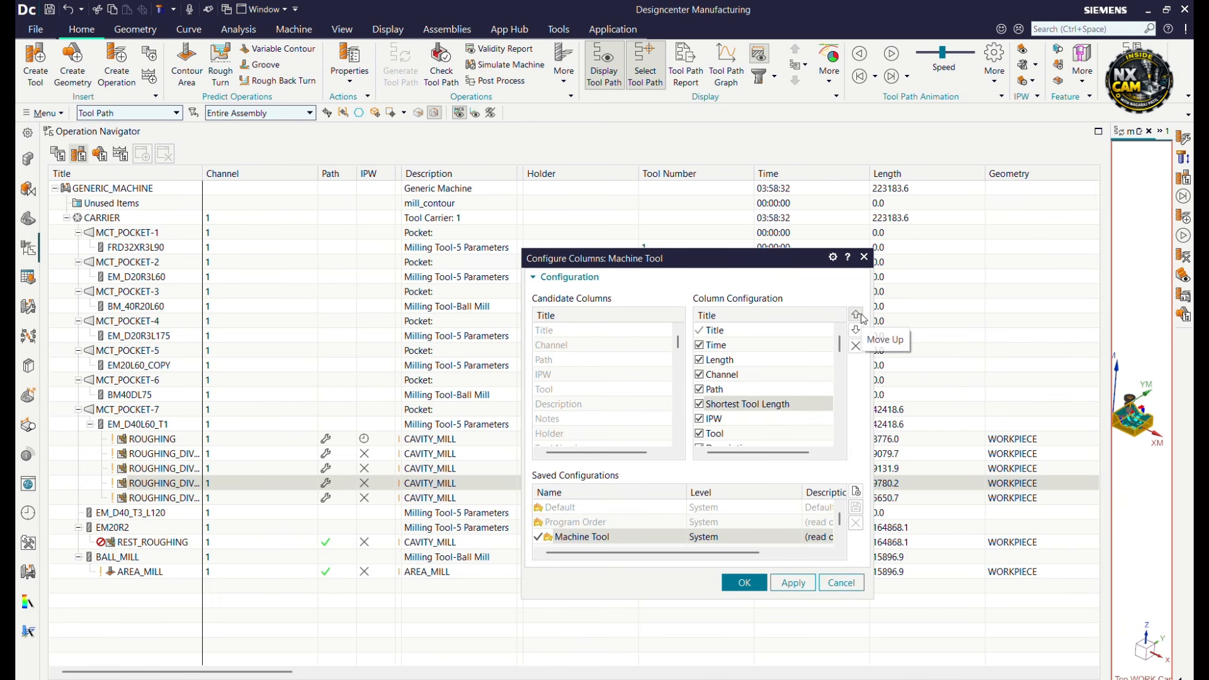
click(856, 315)
click(857, 315)
click(746, 583)
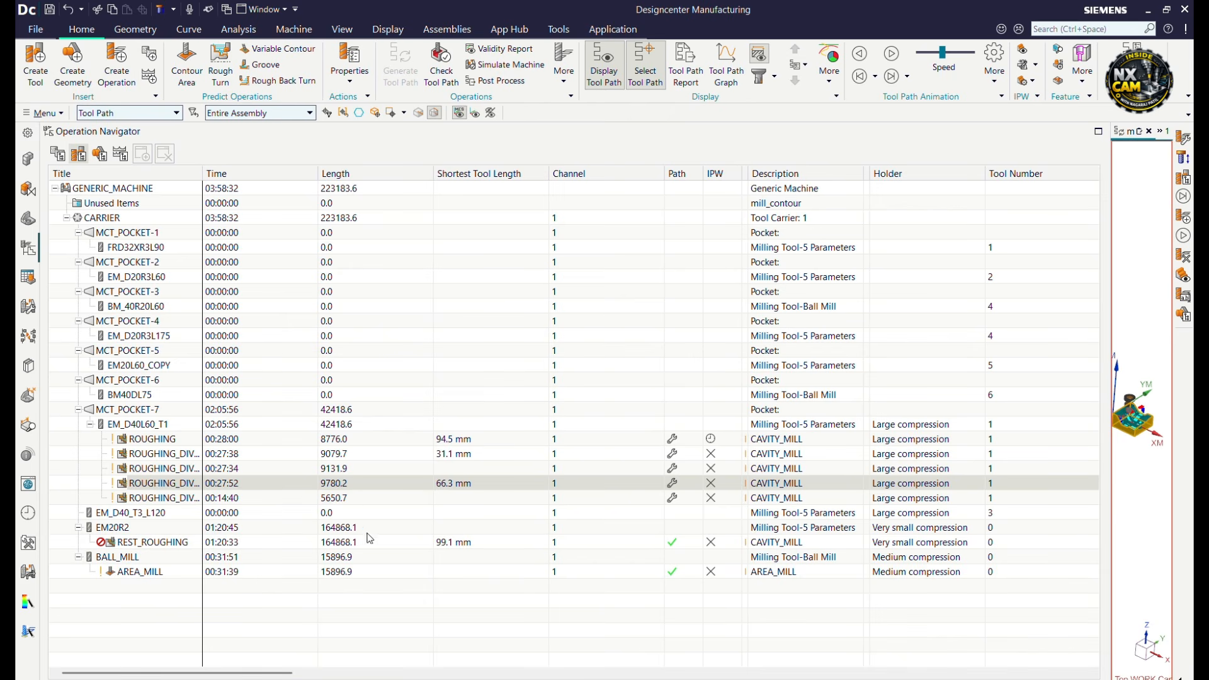
Report the shortest collision-free tool length for the ROUGHING_DIV_2 operation.
click(167, 470)
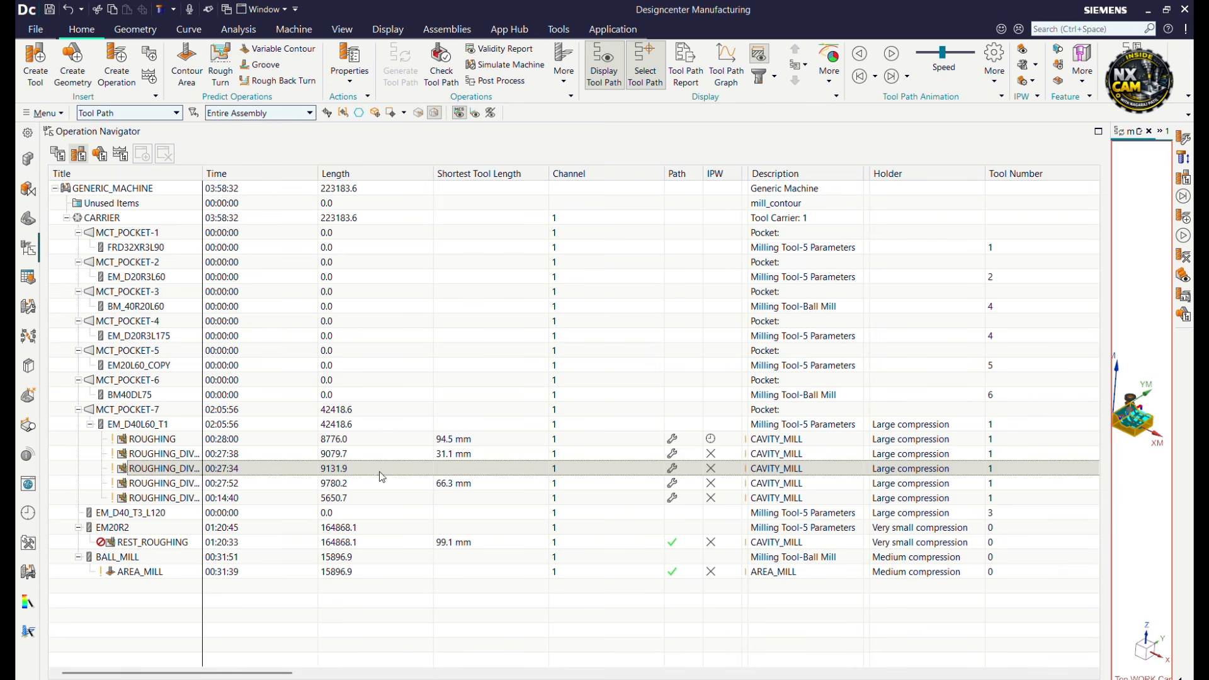
right_click(204, 469)
mouse_move(239, 364)
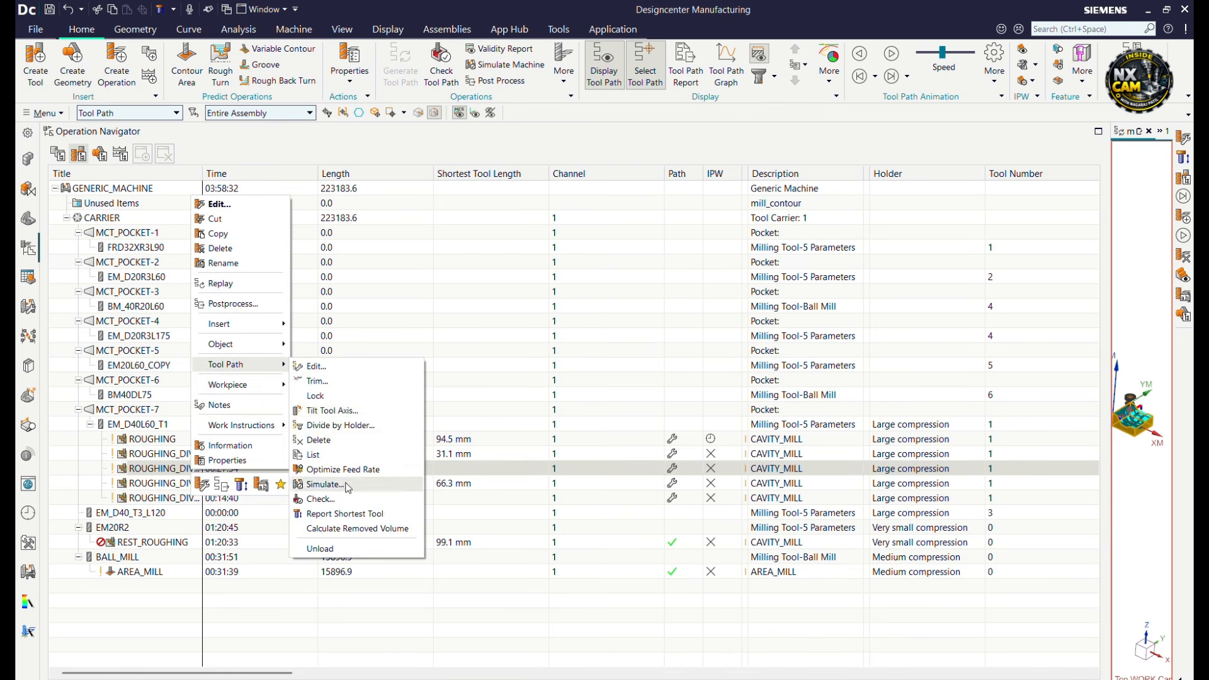
click(339, 514)
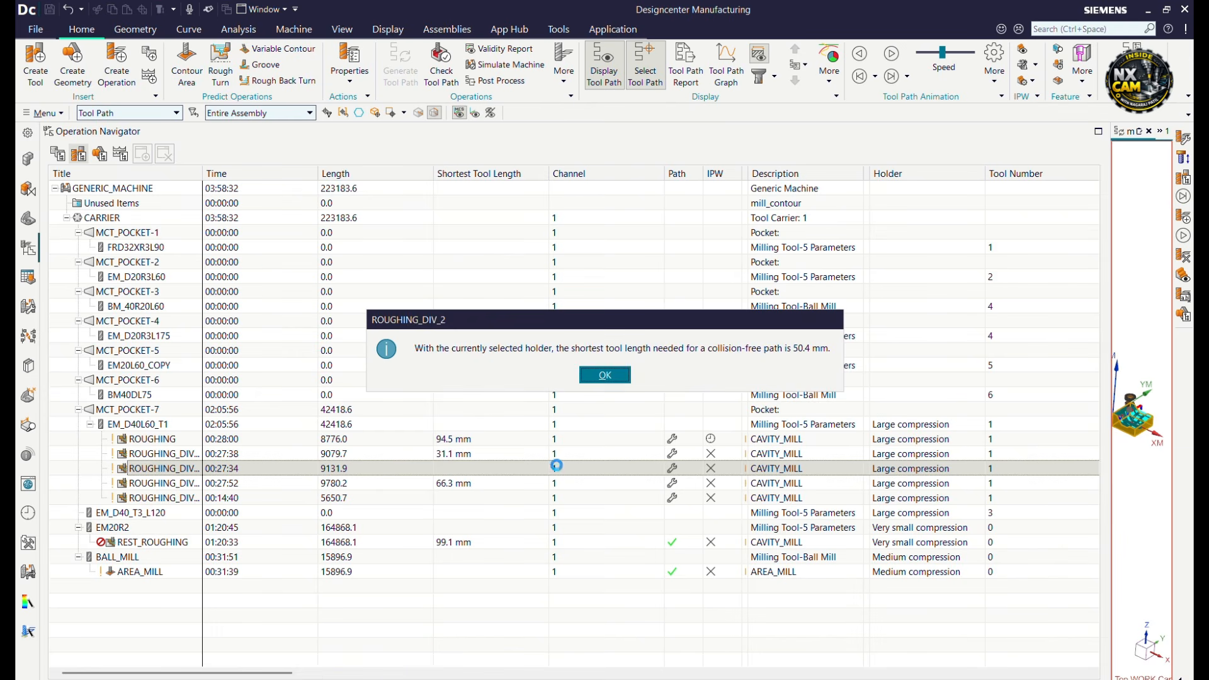
click(620, 383)
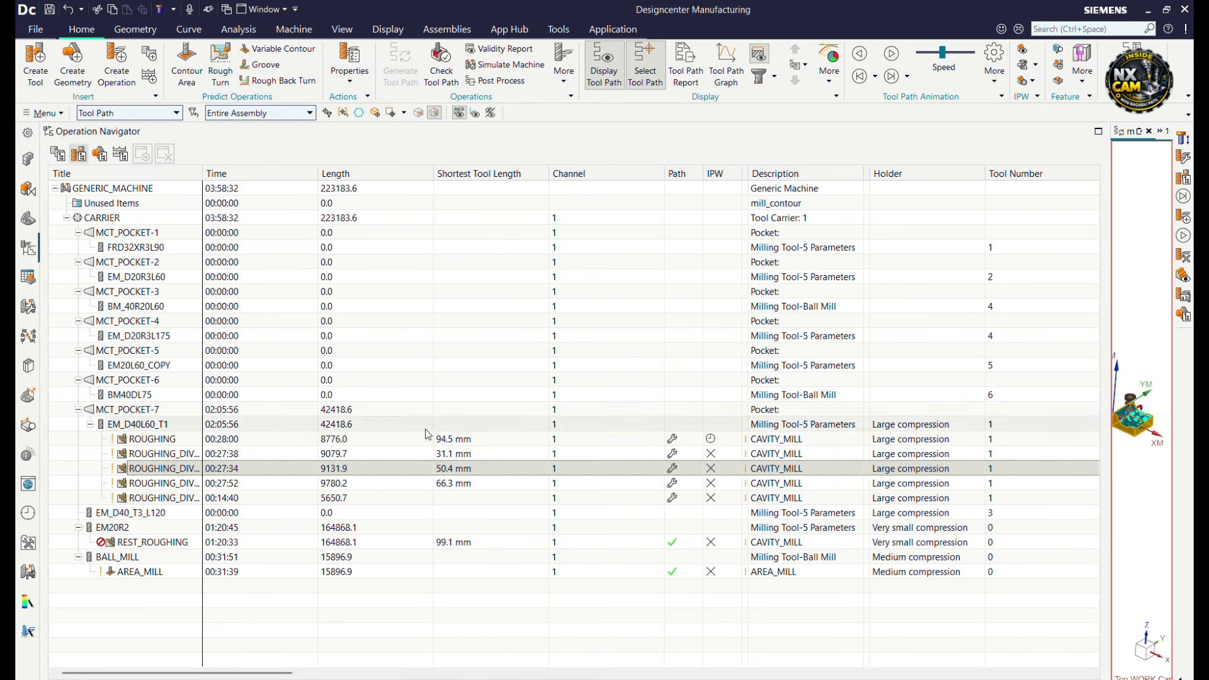
Report the shortest collision-free tool length for the ROUGHING operation, and narrow the Operation Navigator to reveal the part.
click(165, 439)
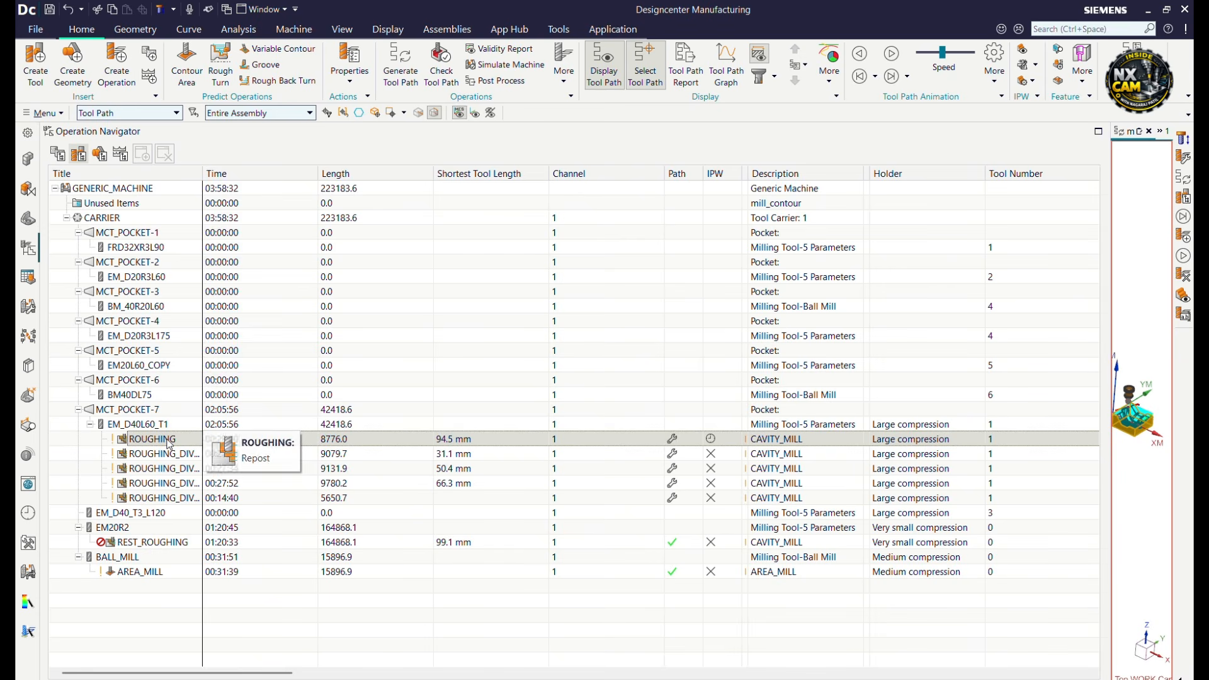
right_click(168, 441)
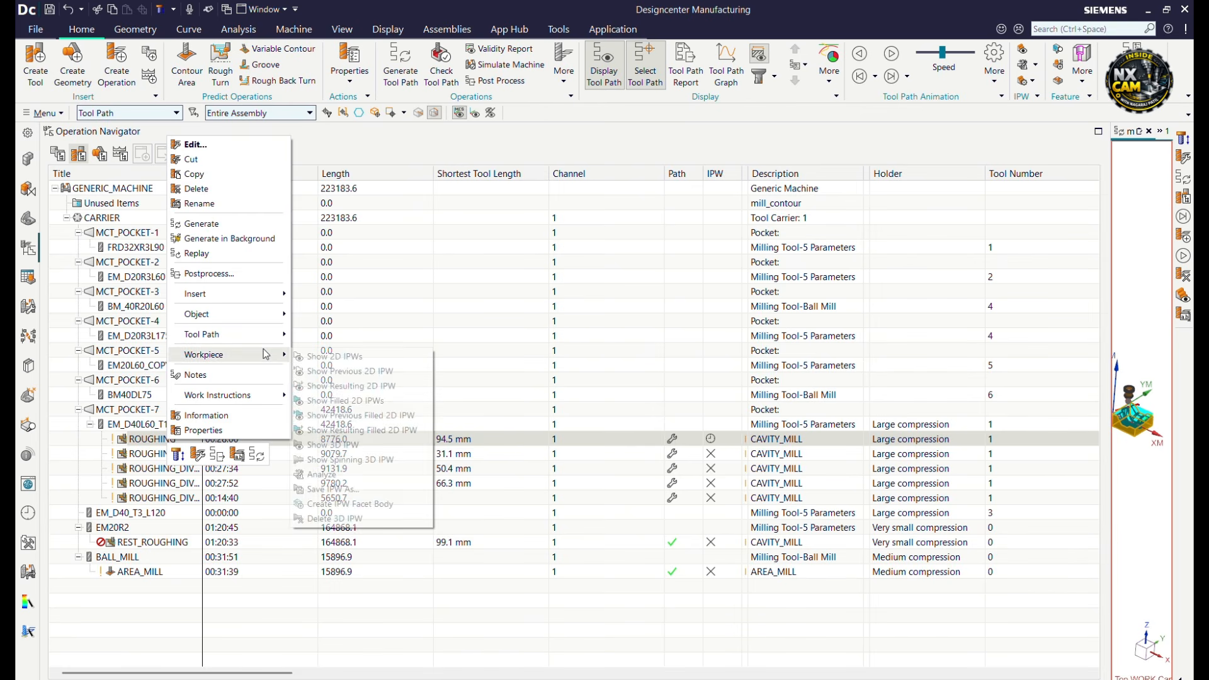
mouse_move(273, 339)
click(345, 465)
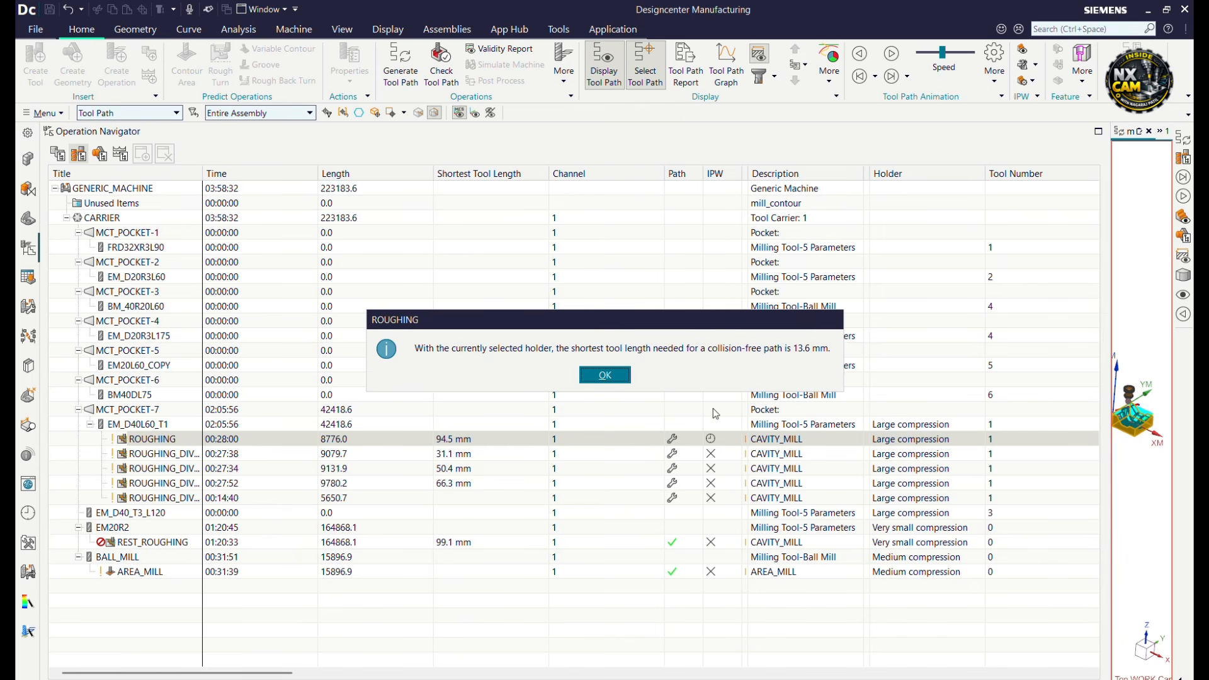
click(605, 376)
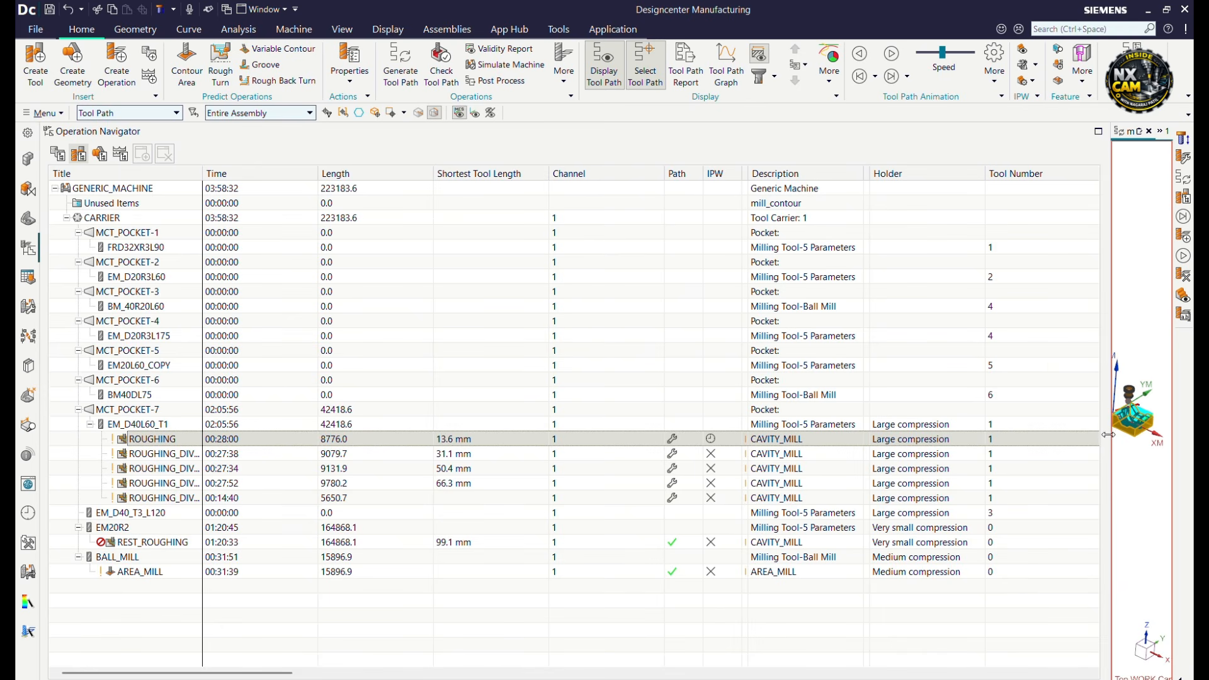
drag(1110, 433, 417, 434)
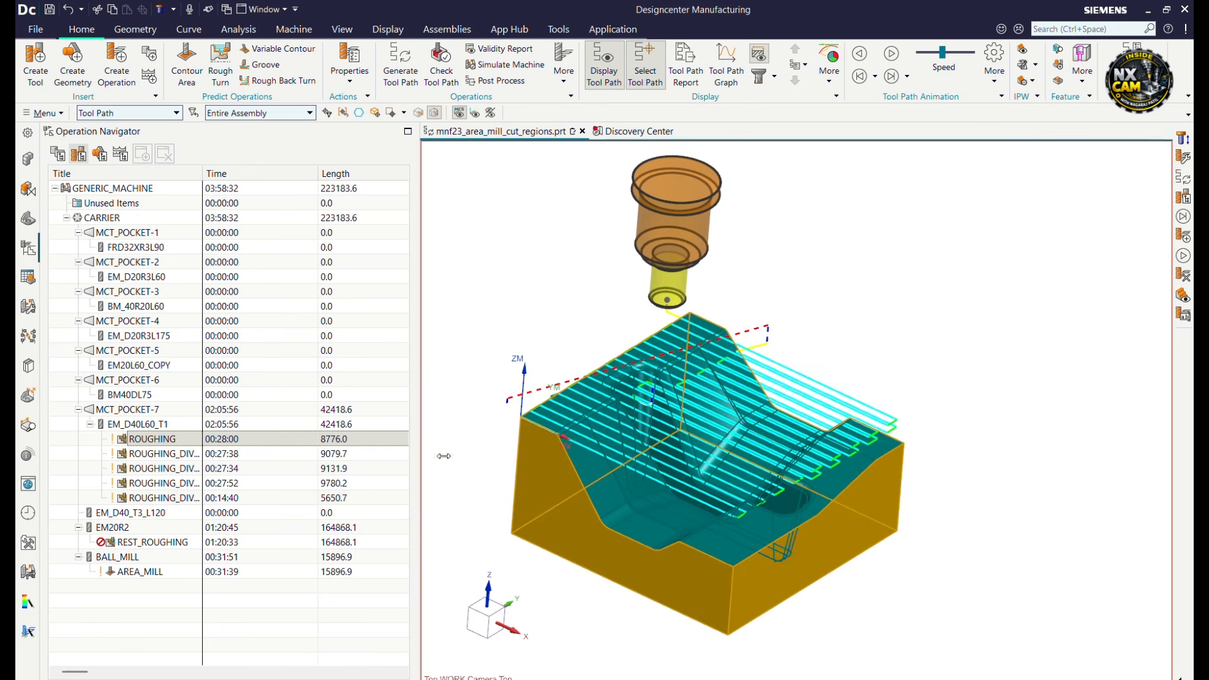
Move the ROUGHING_DIV_3 and ROUGHING_DIV_4 operations from EM_D40L60_T1 to the longer tool EM_D40_T3_L120.
drag(418, 477, 557, 477)
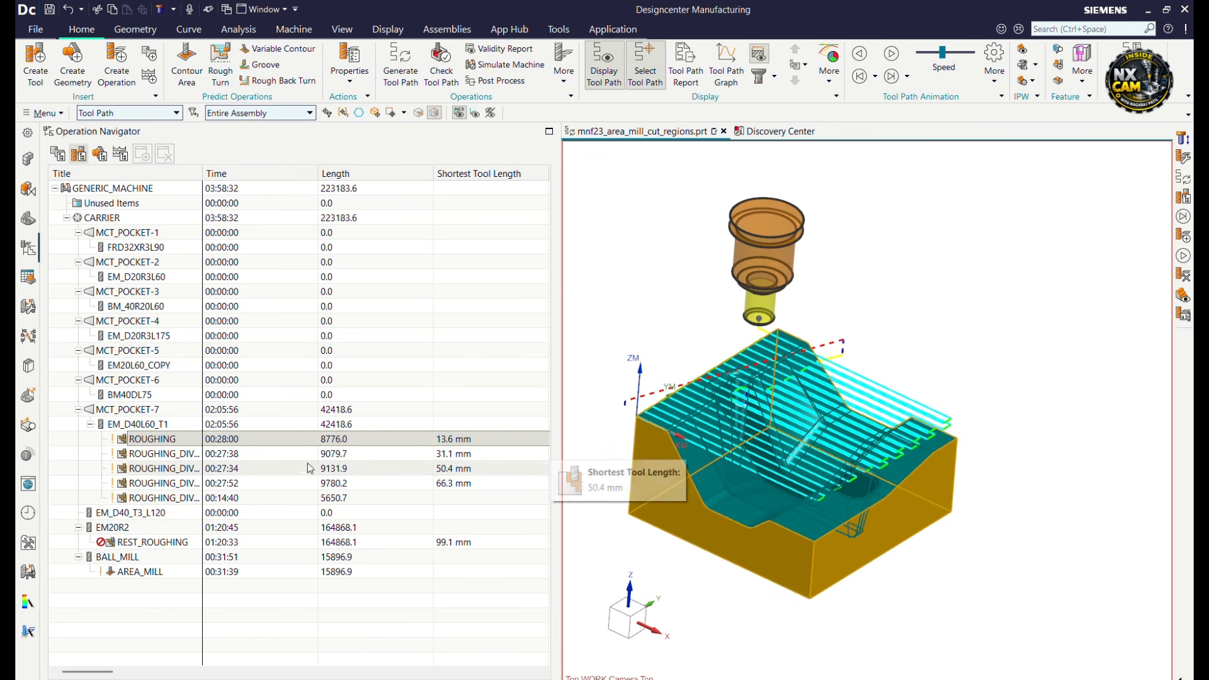
click(183, 483)
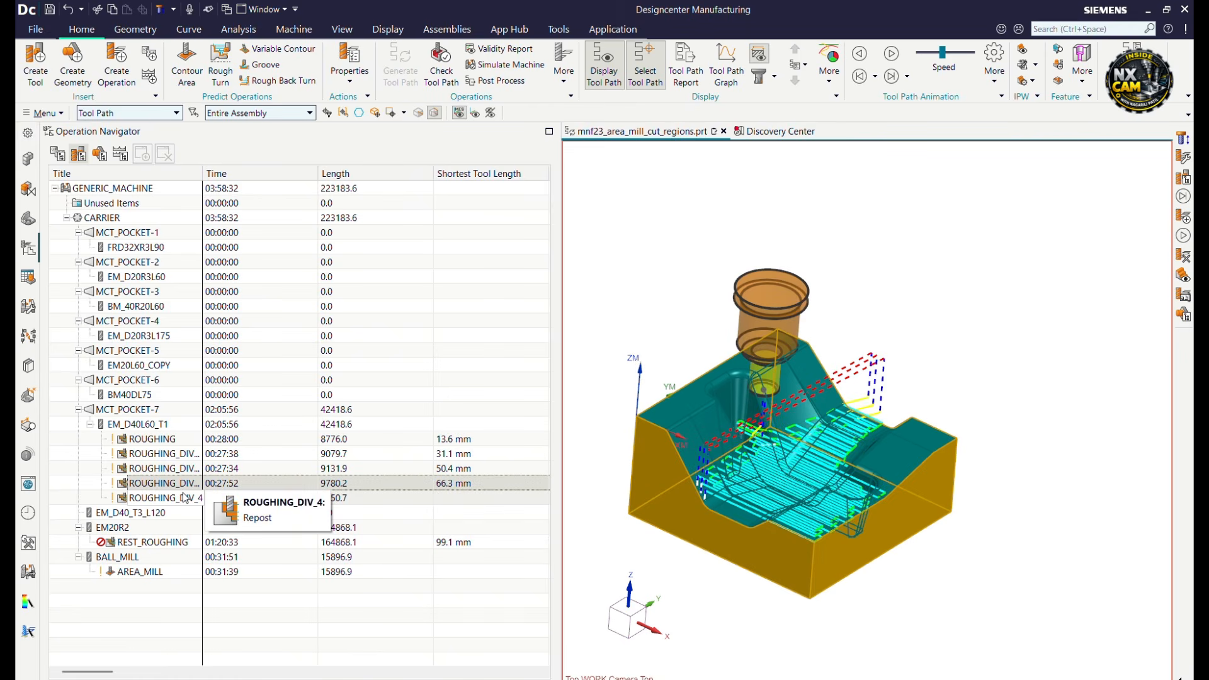
ctrl+click(180, 498)
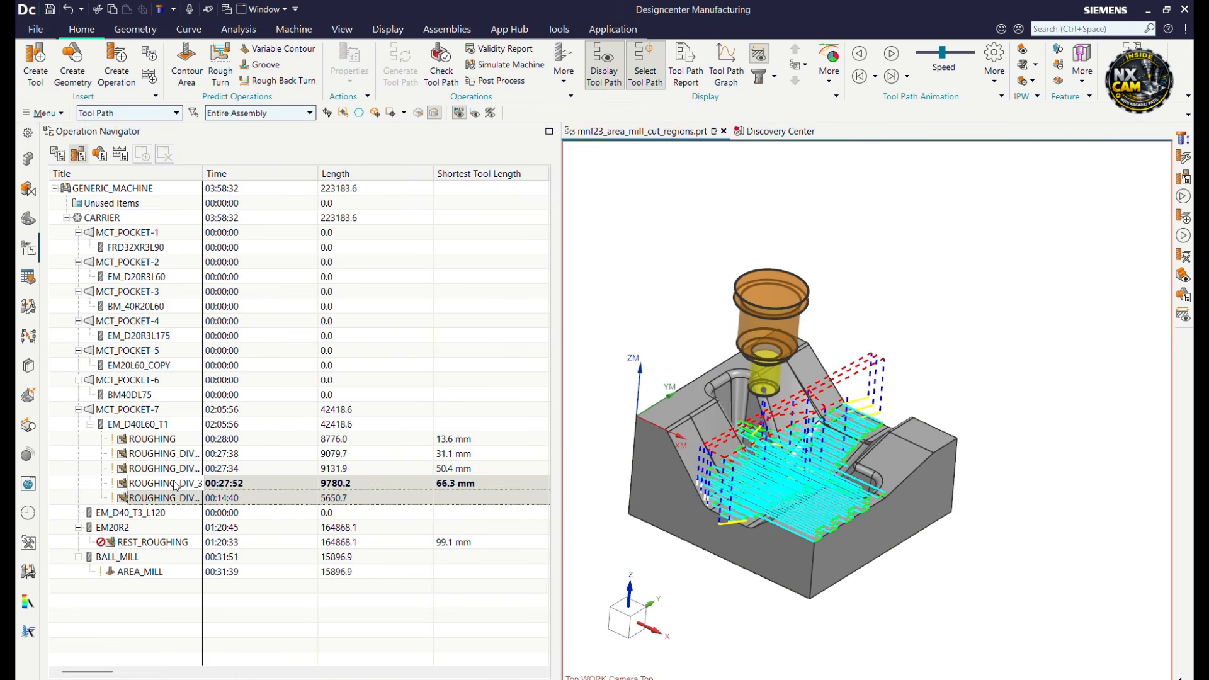
drag(179, 497, 163, 513)
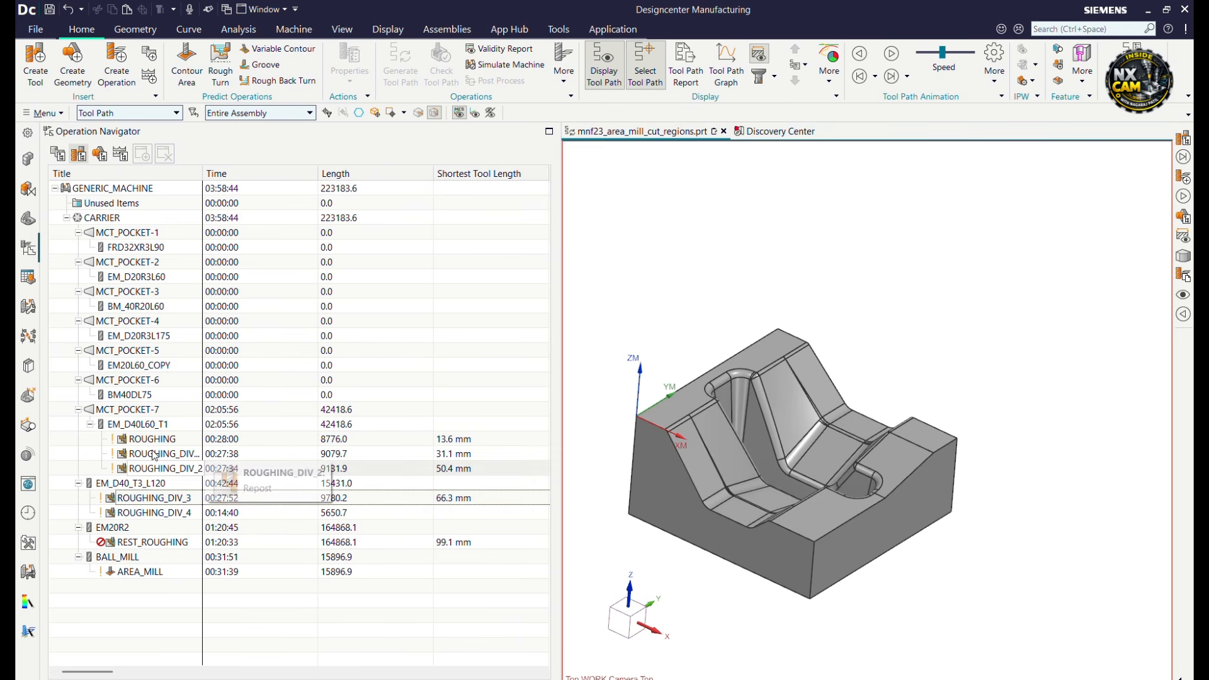
Inspect the assigned tool, available tools, machine control, program and options of the ROUGHING_DIV_3 operation without changing them.
click(161, 498)
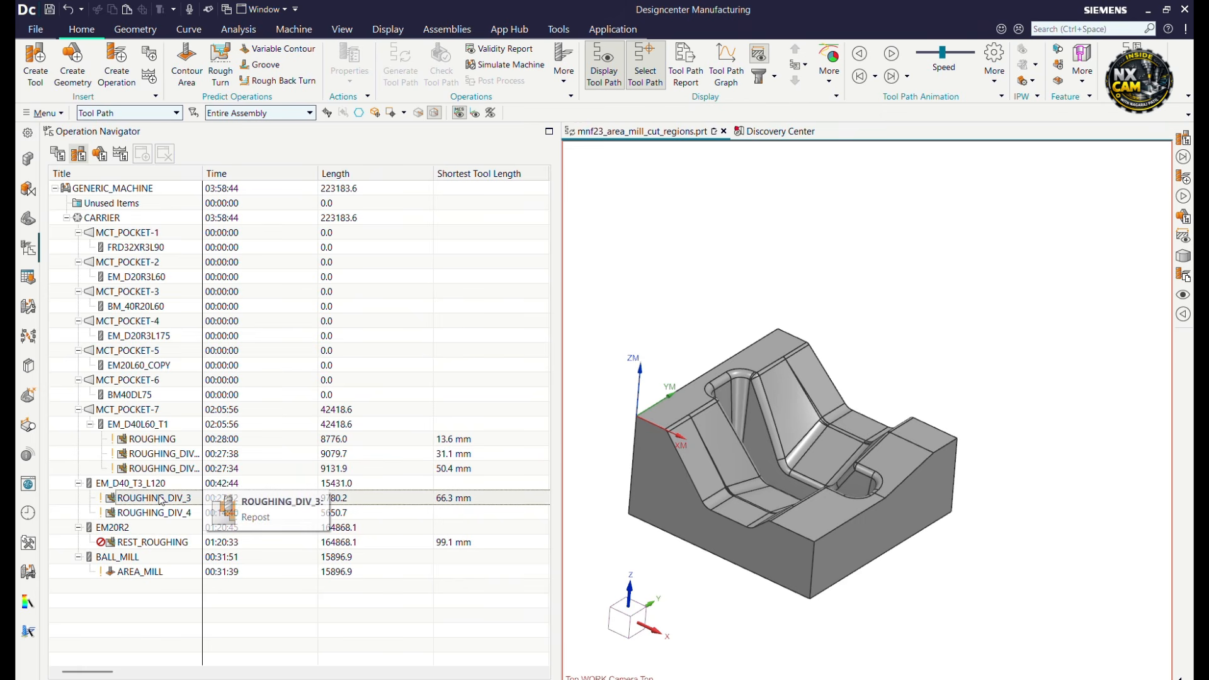
double_click(161, 499)
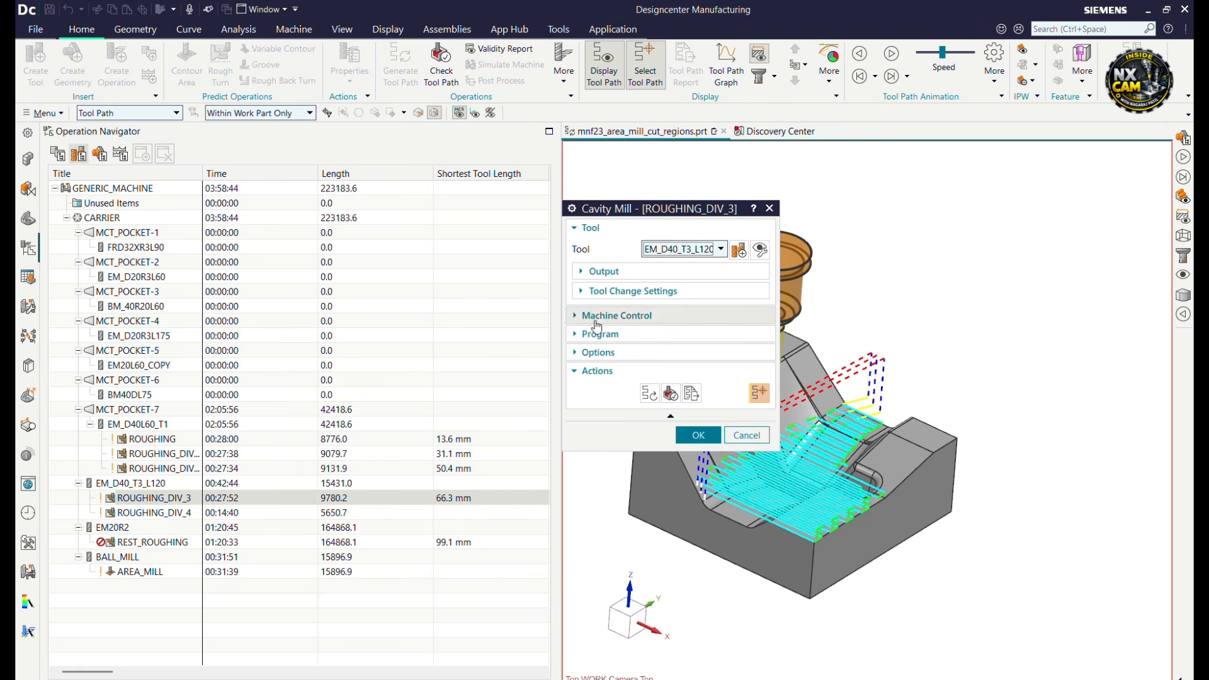
click(585, 317)
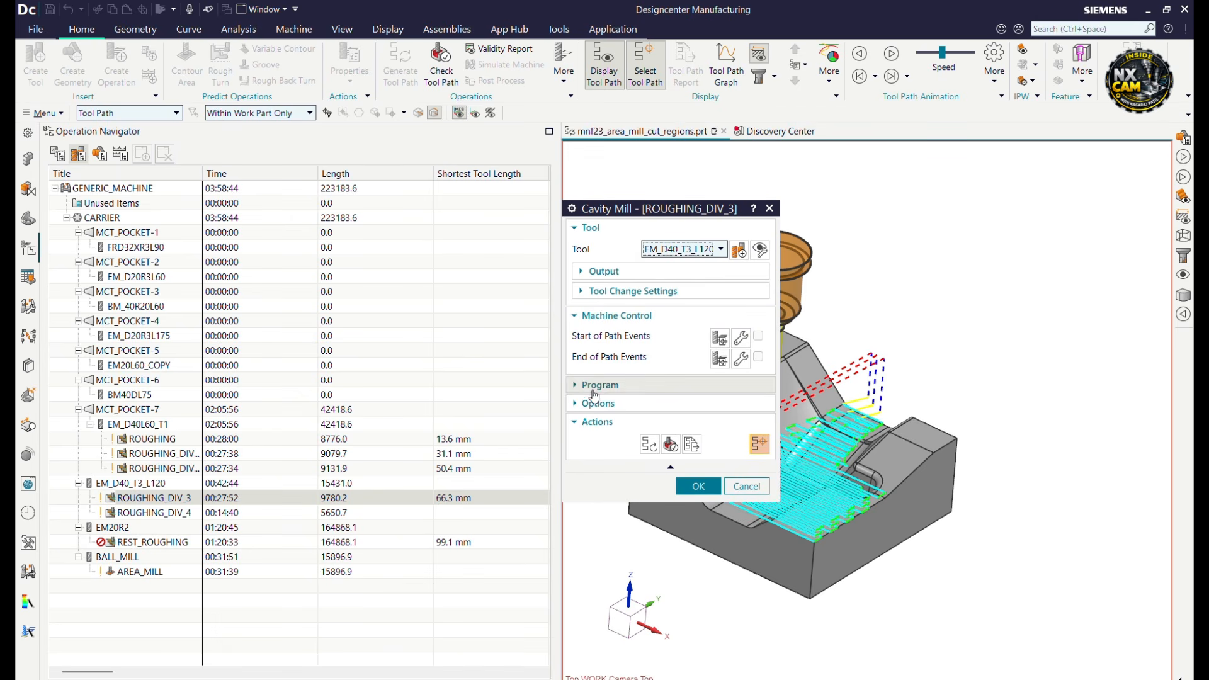
click(595, 387)
click(603, 435)
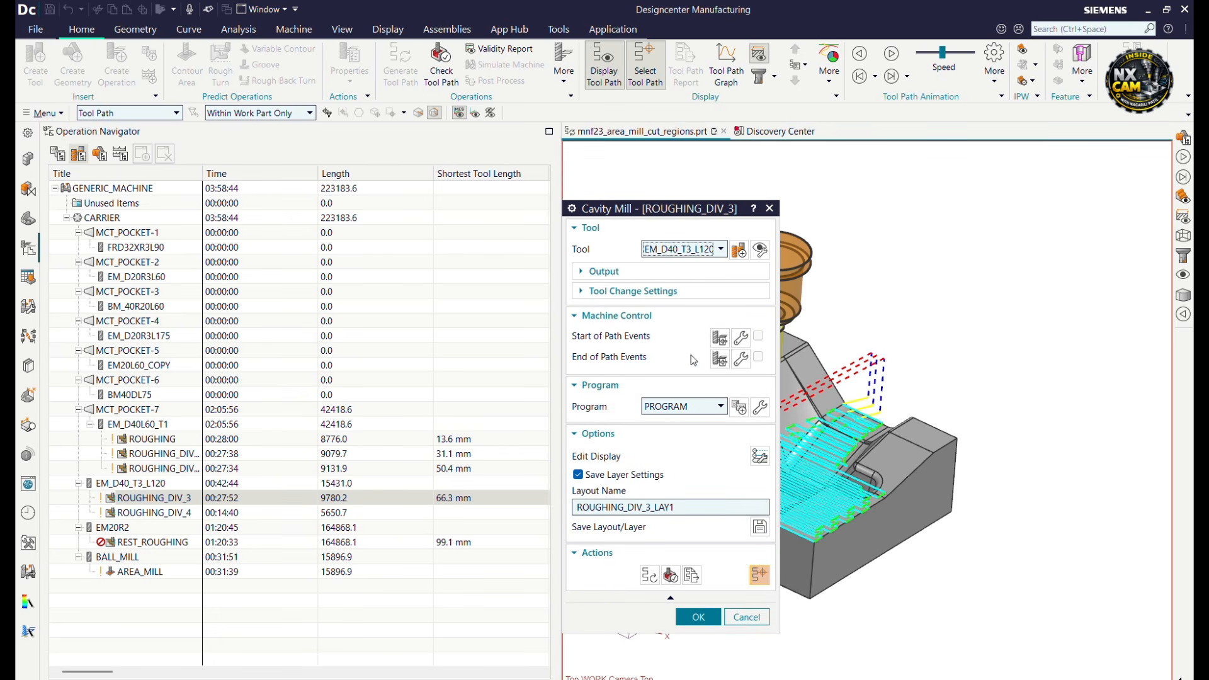
click(721, 249)
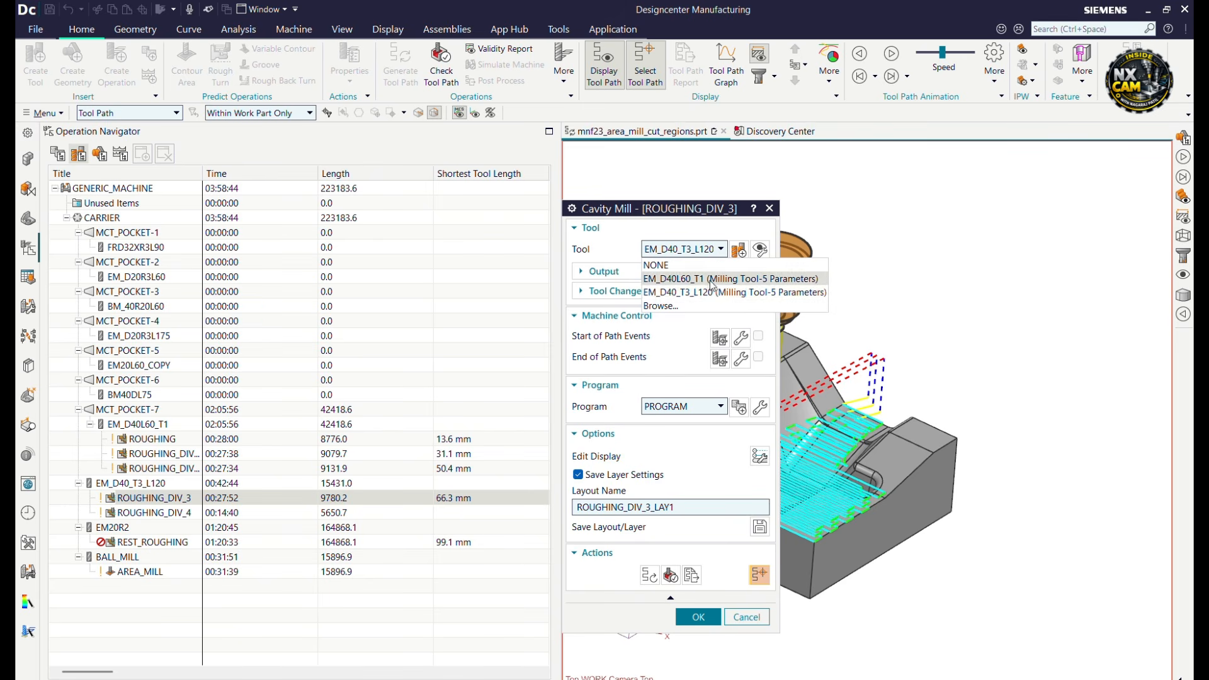
click(758, 621)
click(758, 620)
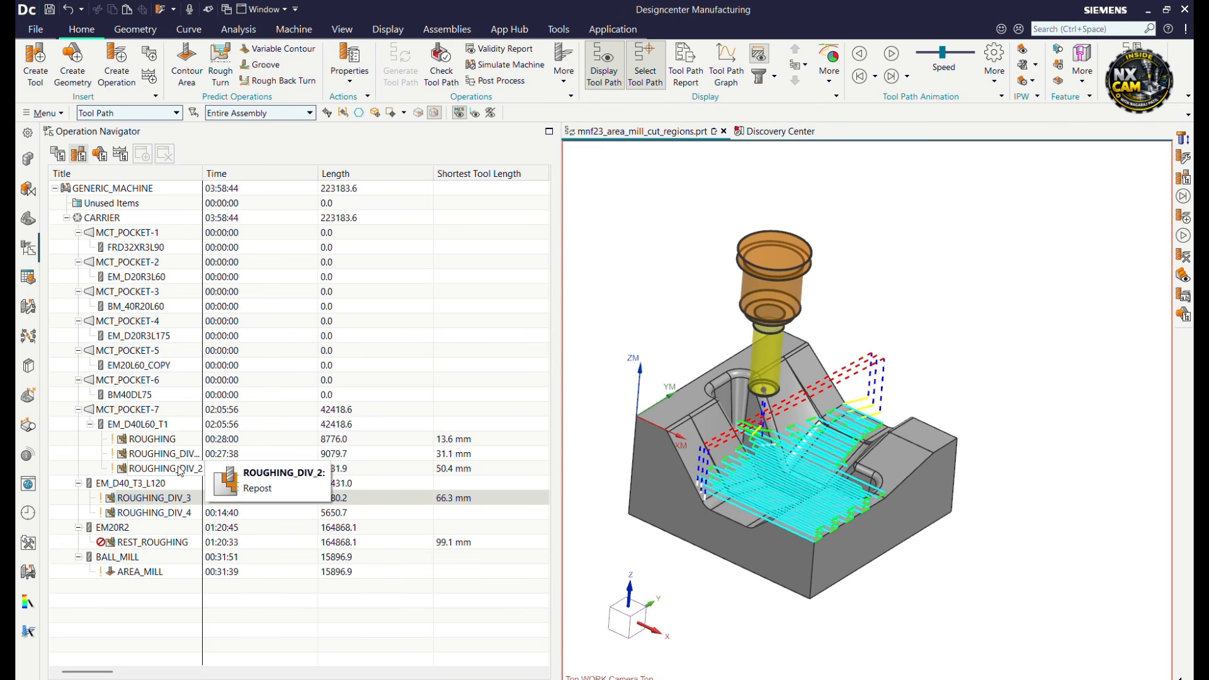
Switch the Operation Navigator to the Geometry View.
right_click(59, 422)
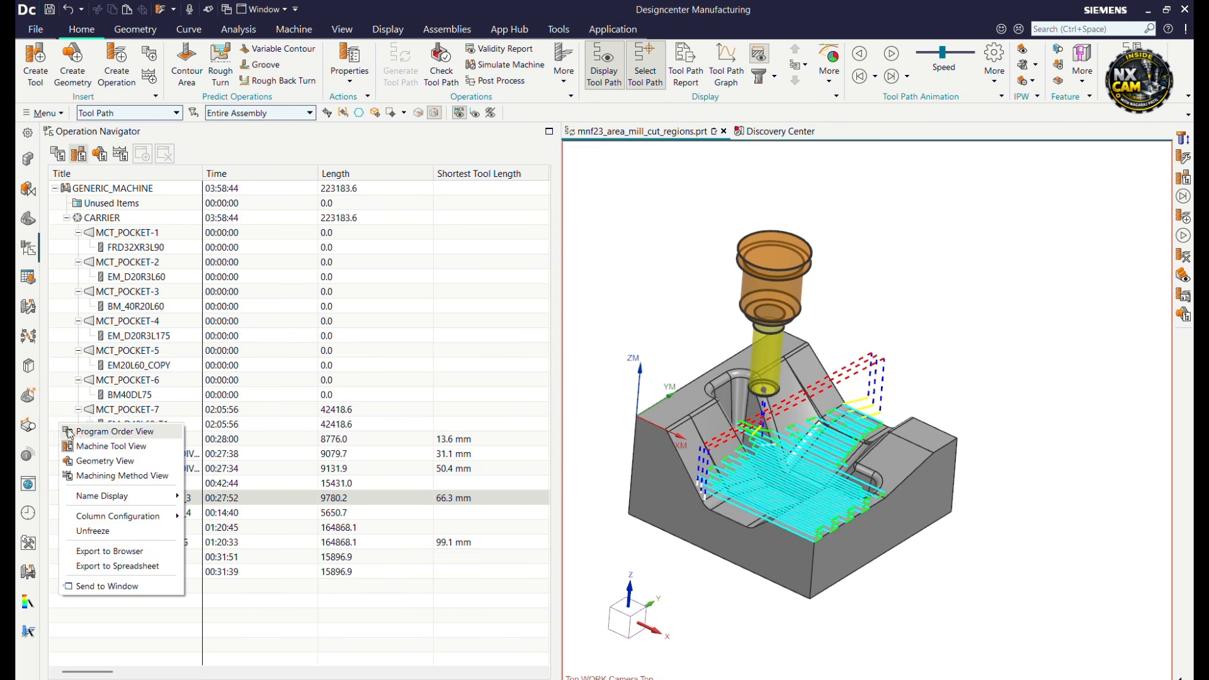
click(104, 461)
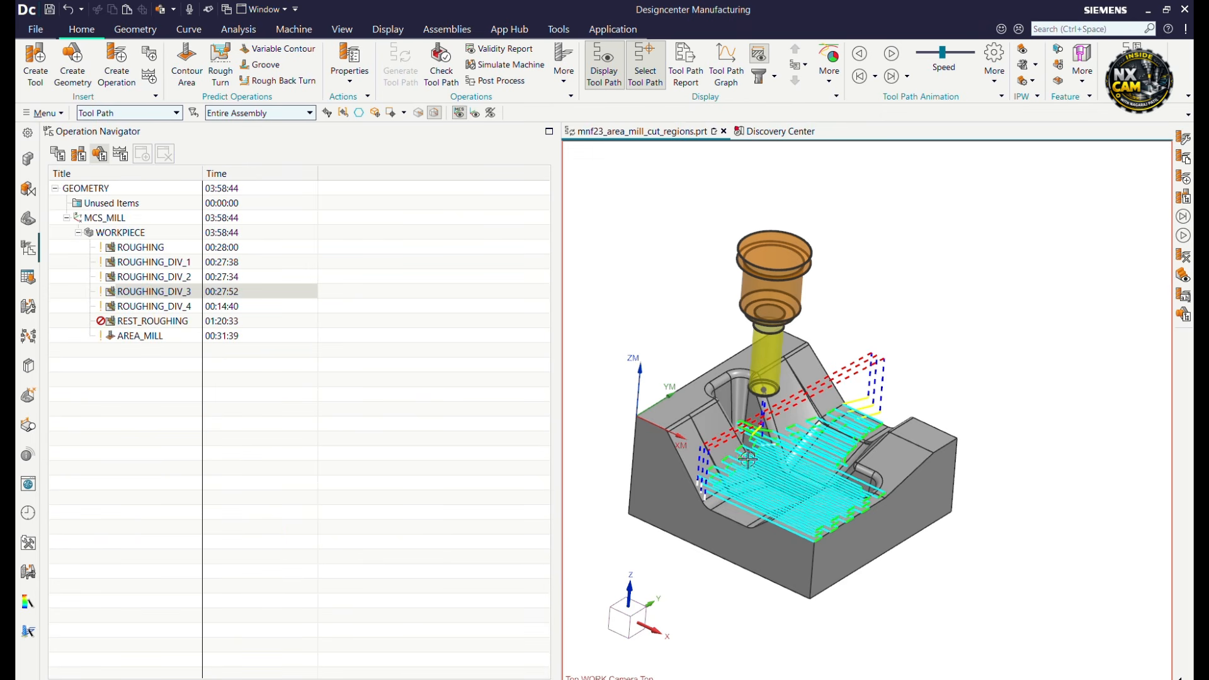
scroll(729, 458, up, 2)
middle_drag(700, 458, 683, 443)
scroll(696, 423, up, 2)
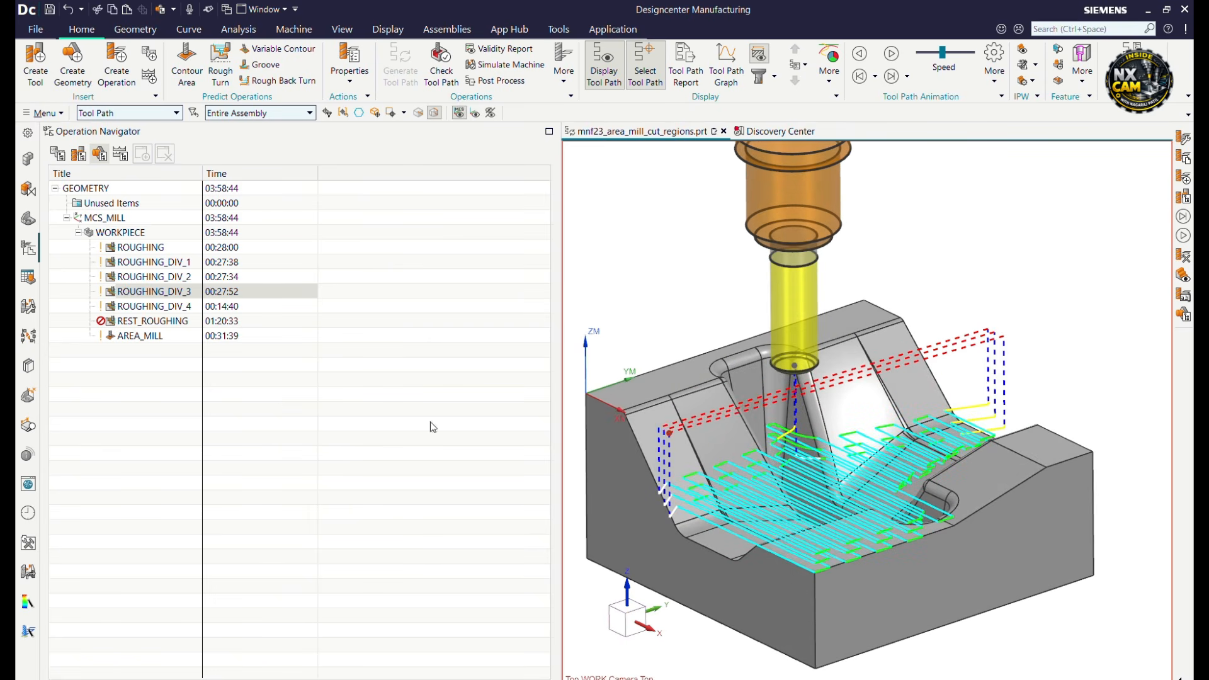
Generate the REST_ROUGHING tool path.
click(150, 321)
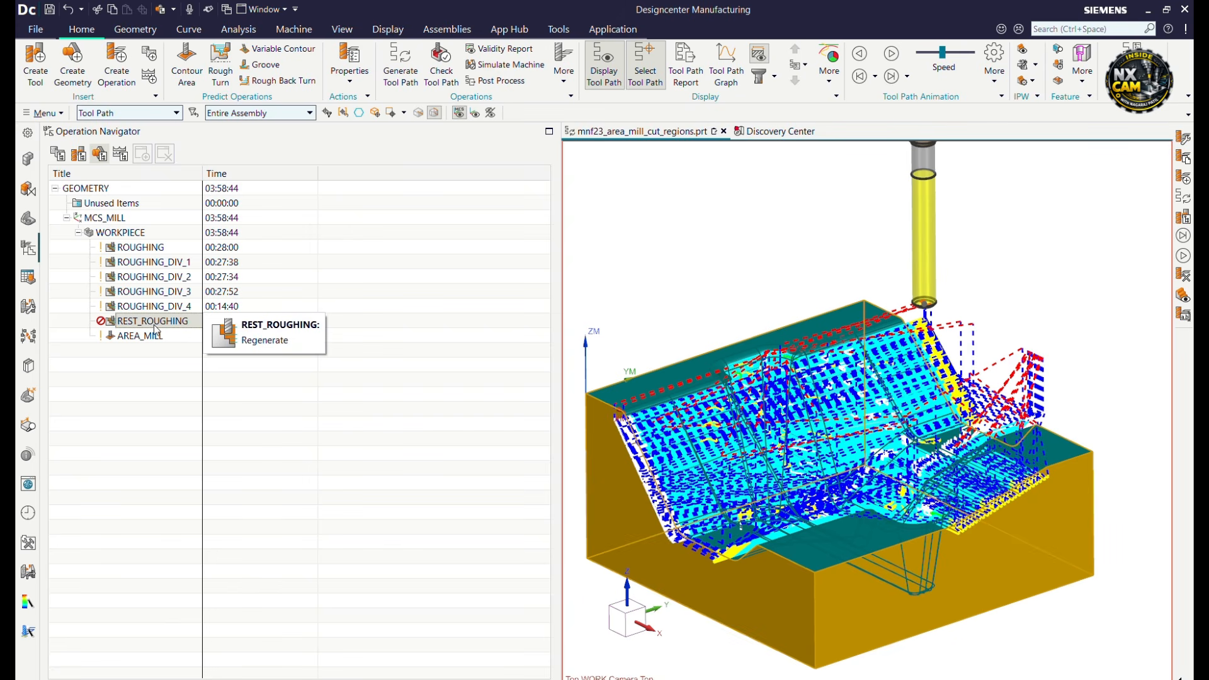
right_click(155, 326)
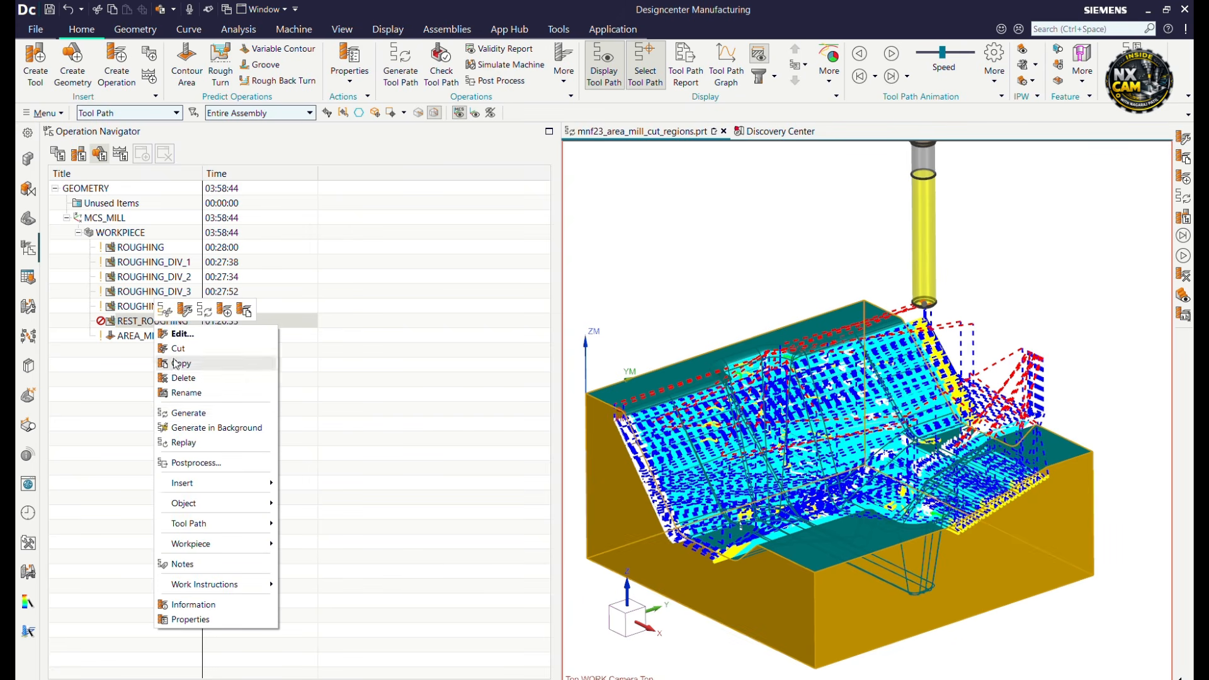
click(190, 418)
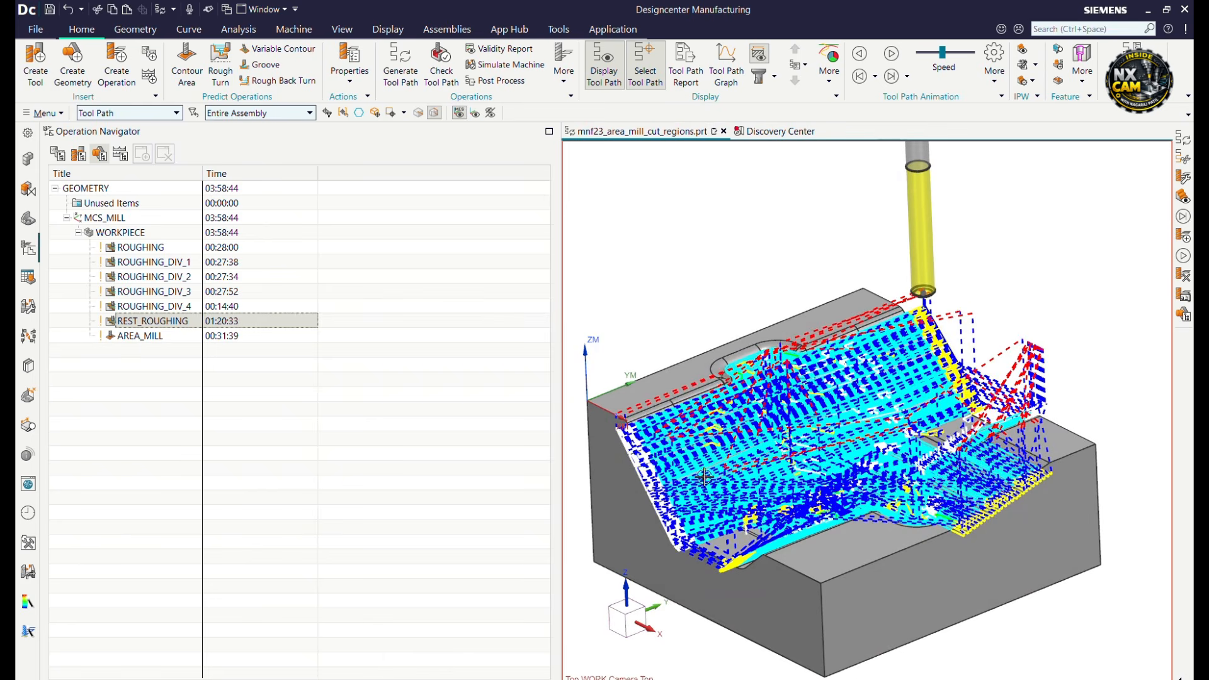
scroll(669, 439, up, 3)
mouse_move(663, 444)
middle_down()
mouse_move(665, 477)
mouse_move(667, 466)
middle_up()
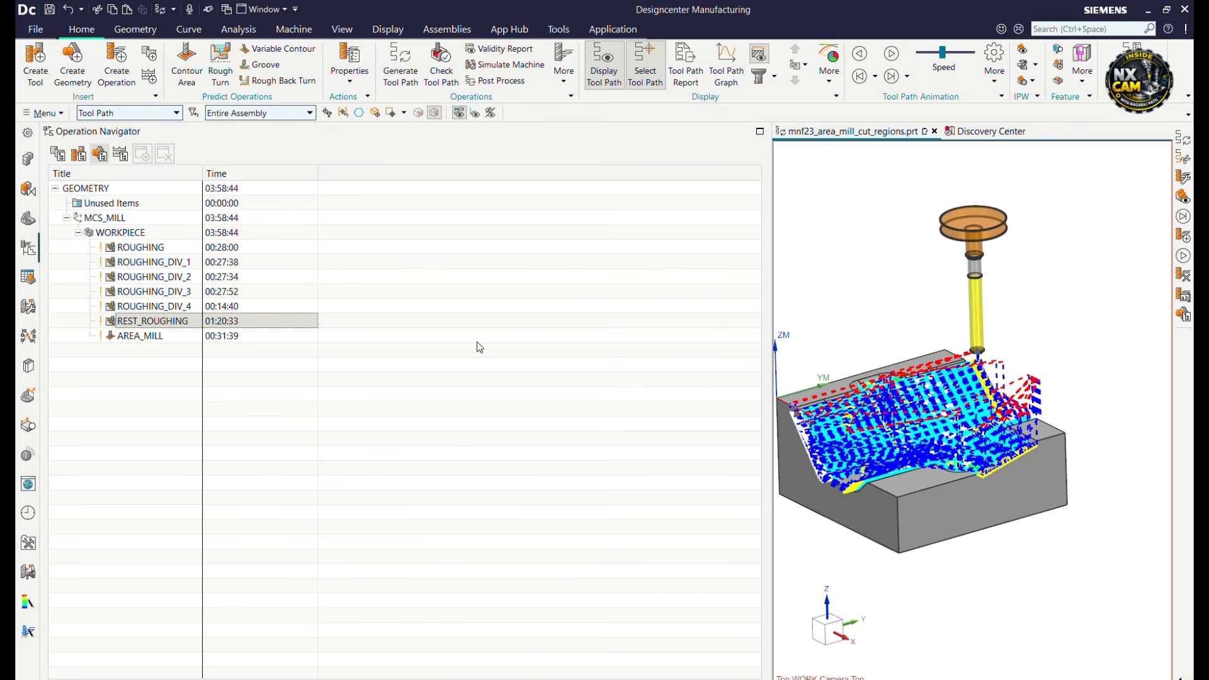
Add the Length column to the Operation Navigator's Geometry View.
click(78, 155)
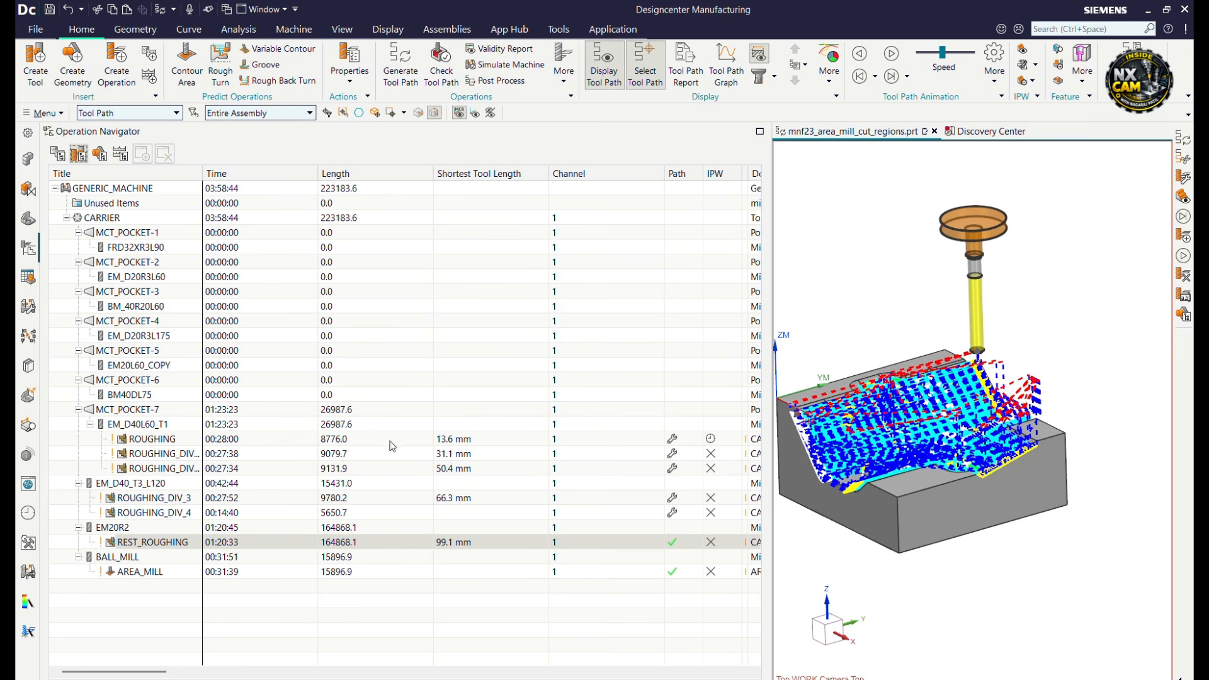
click(99, 153)
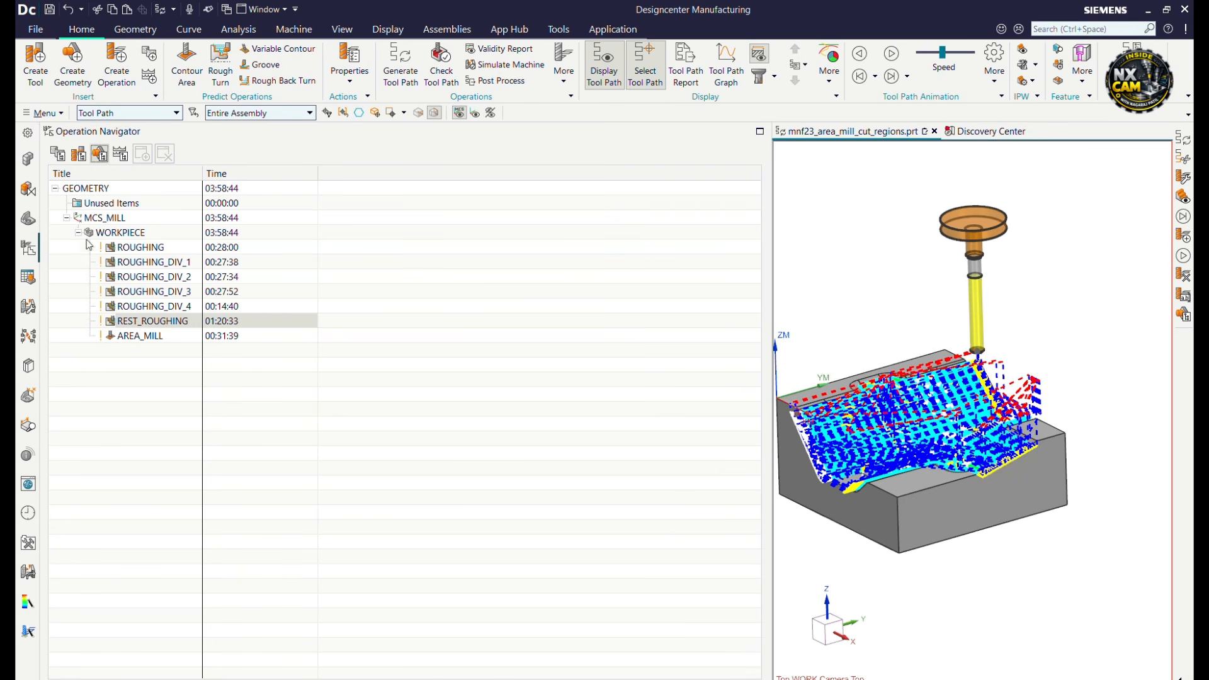
right_click(416, 365)
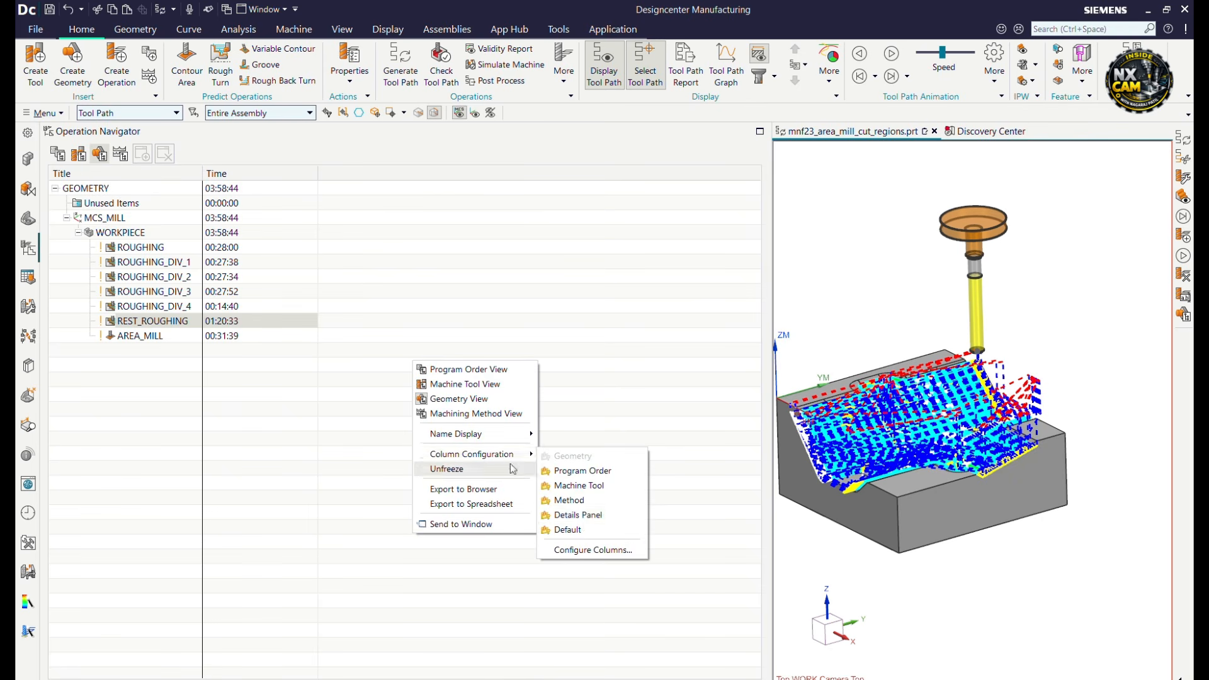
click(592, 550)
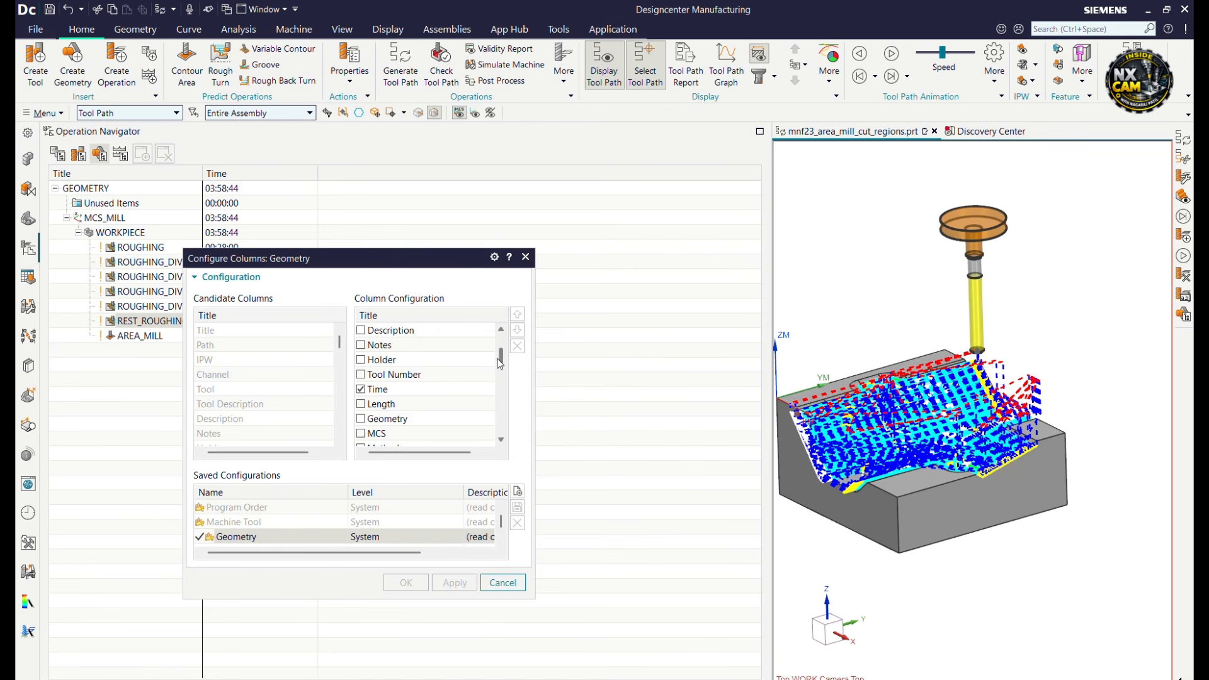
click(362, 405)
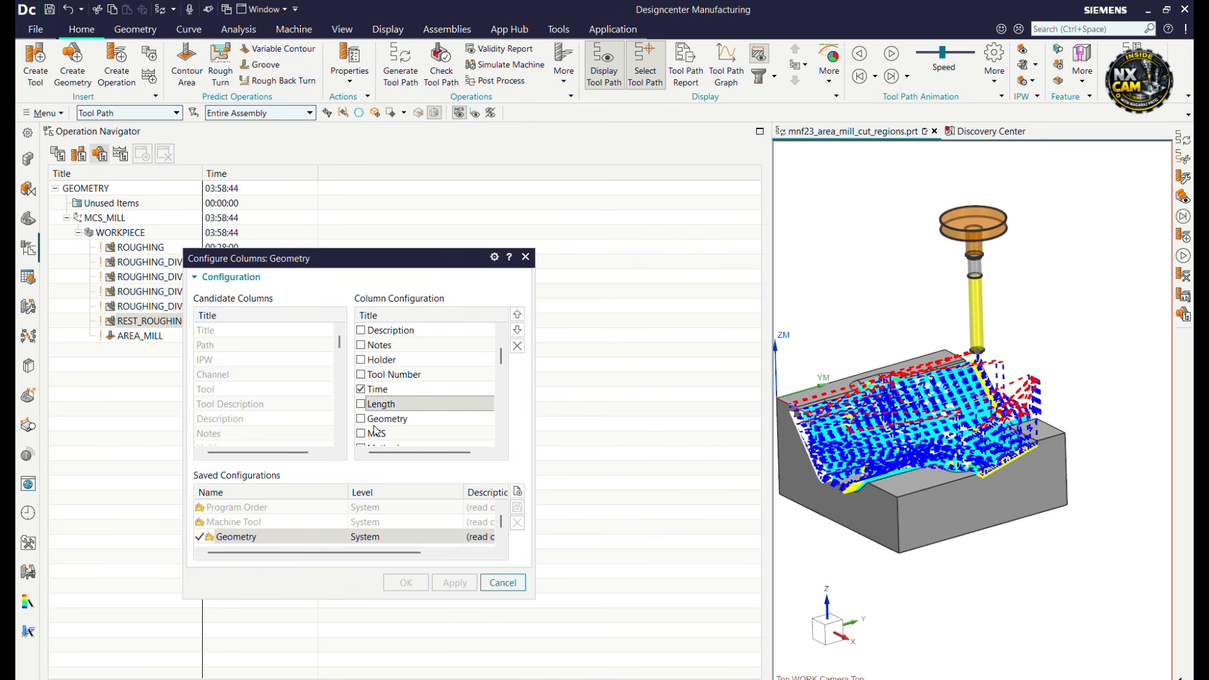
click(399, 581)
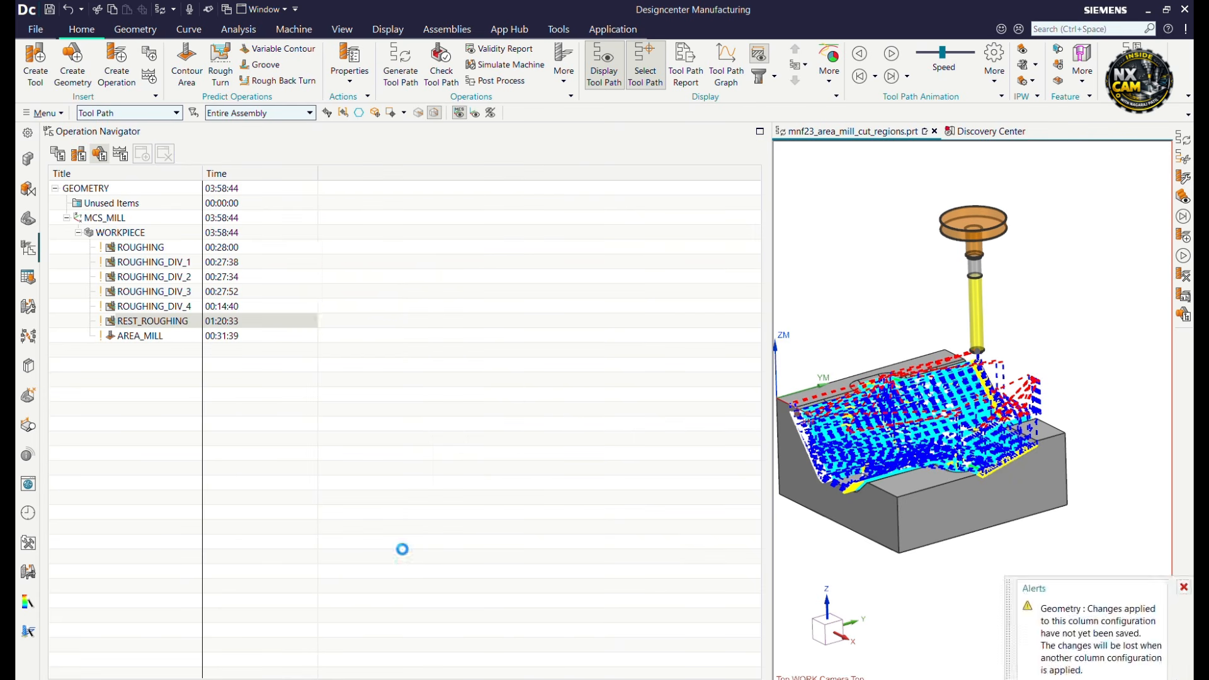
Hide the non-cutting moves of the REST_ROUGHING tool path and examine its cutting and non-cutting lengths.
click(365, 321)
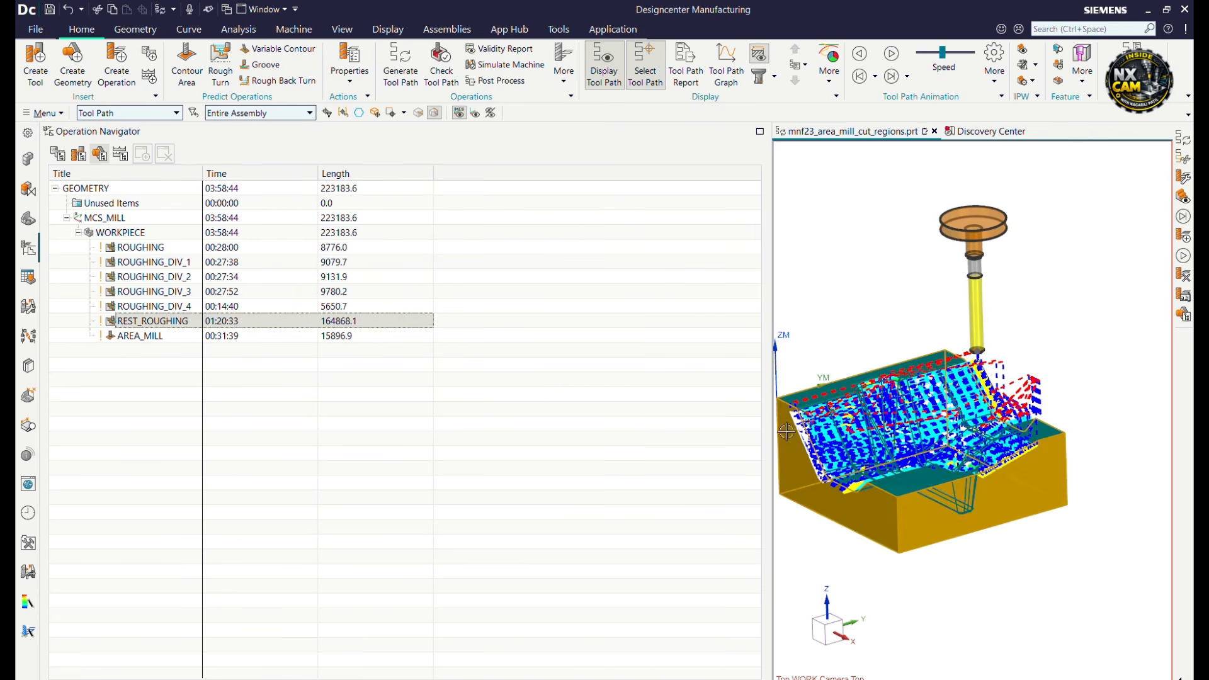
click(759, 58)
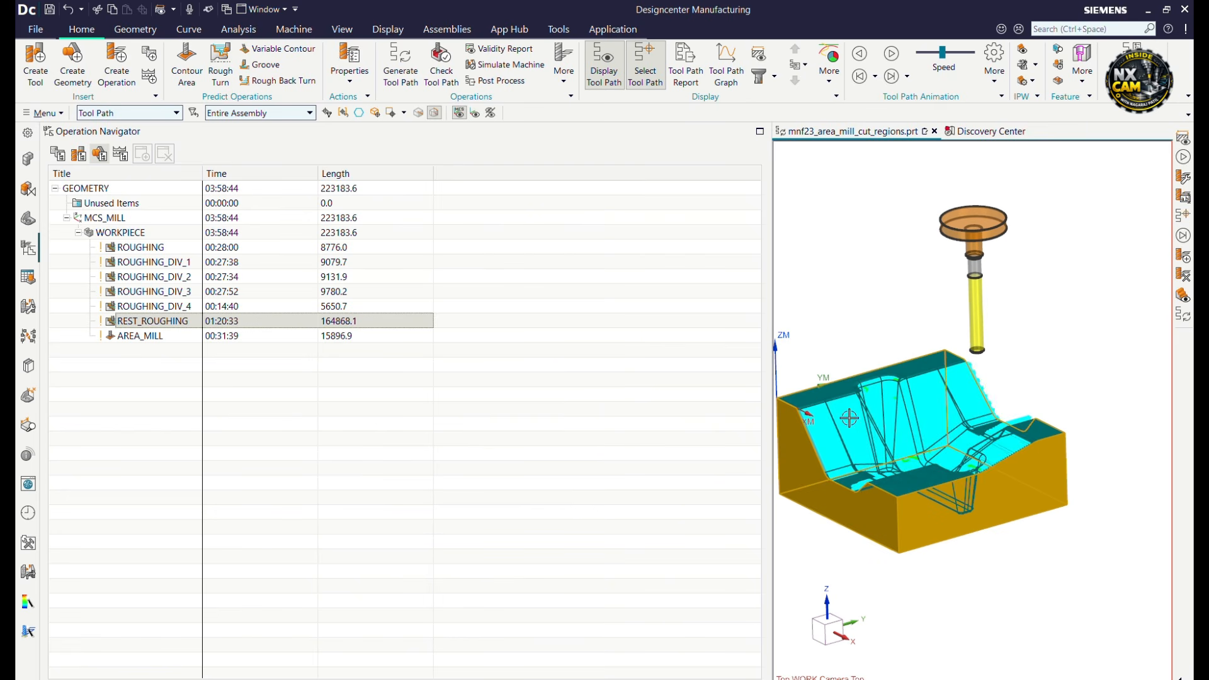
scroll(797, 228, up, 5)
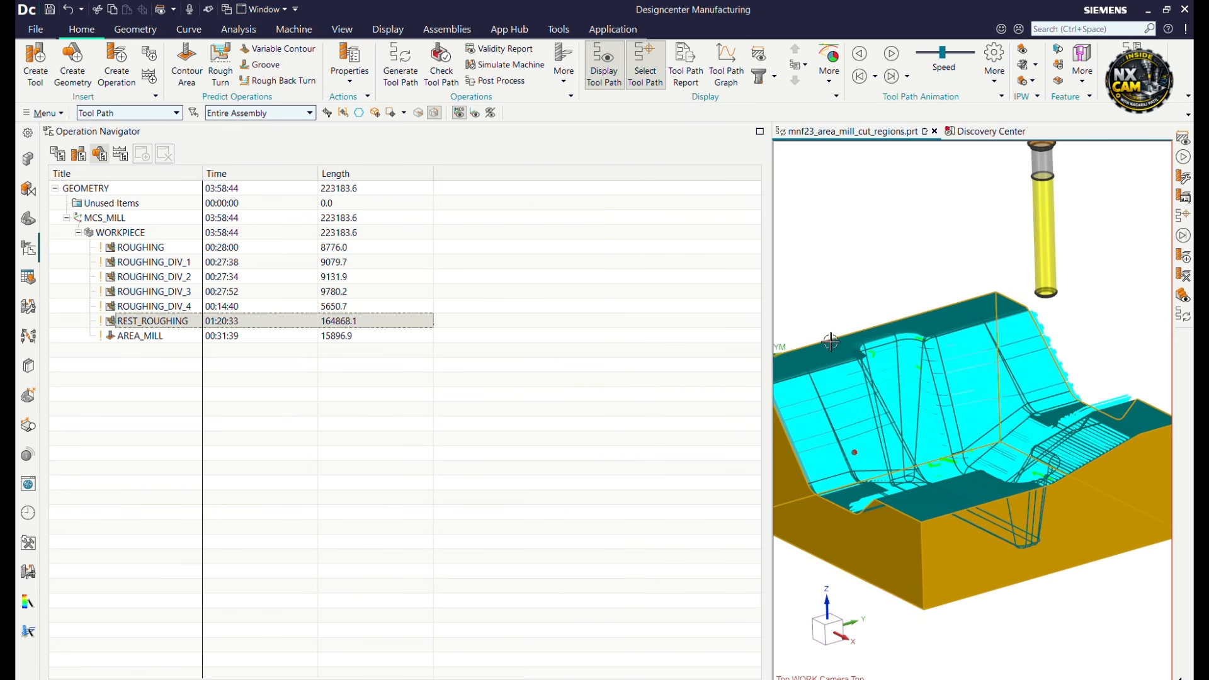
drag(769, 342, 552, 369)
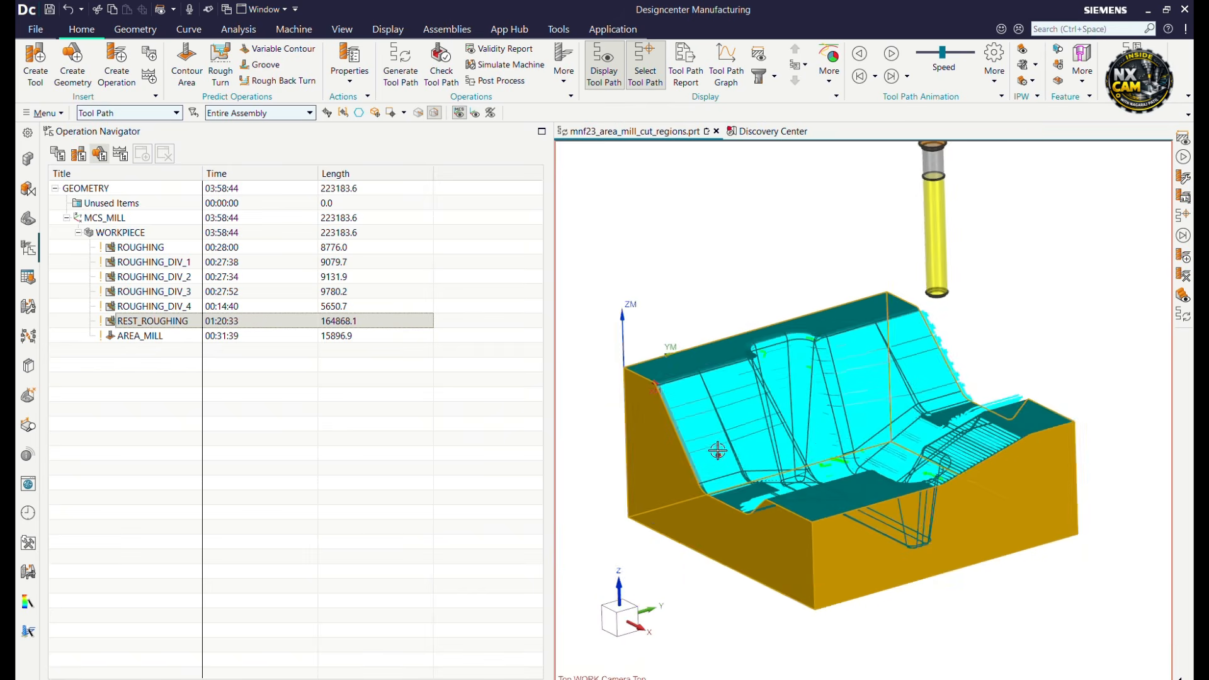
scroll(748, 410, up, 5)
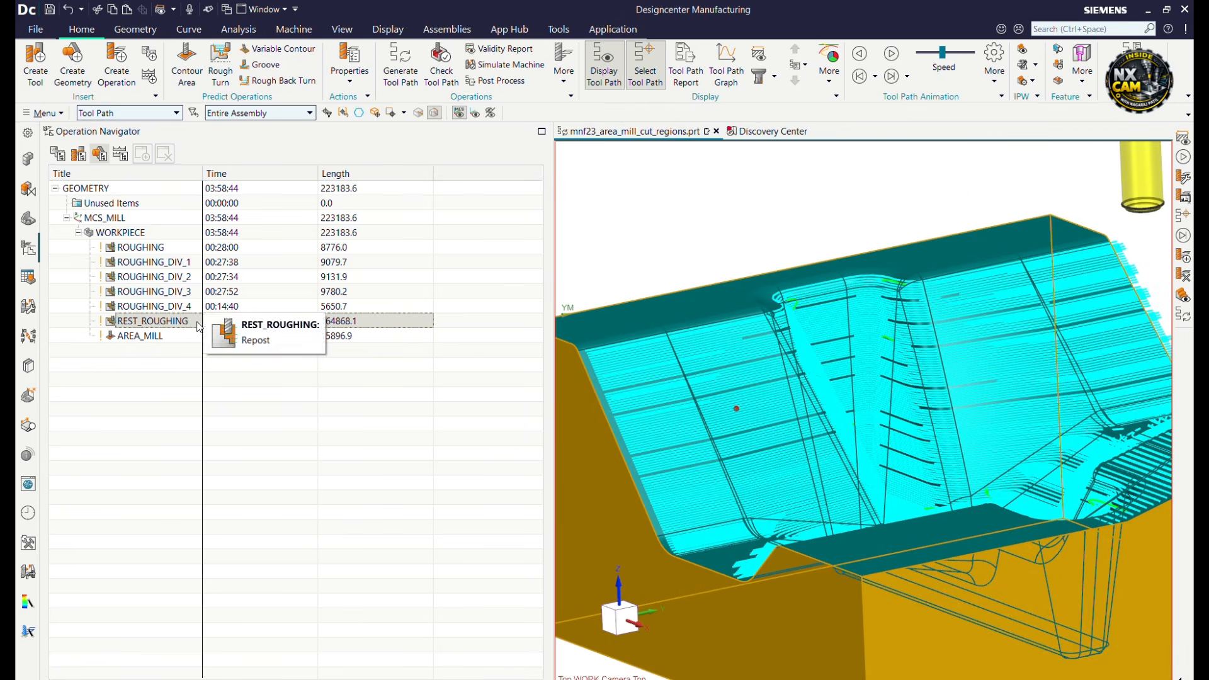
mouse_move(244, 327)
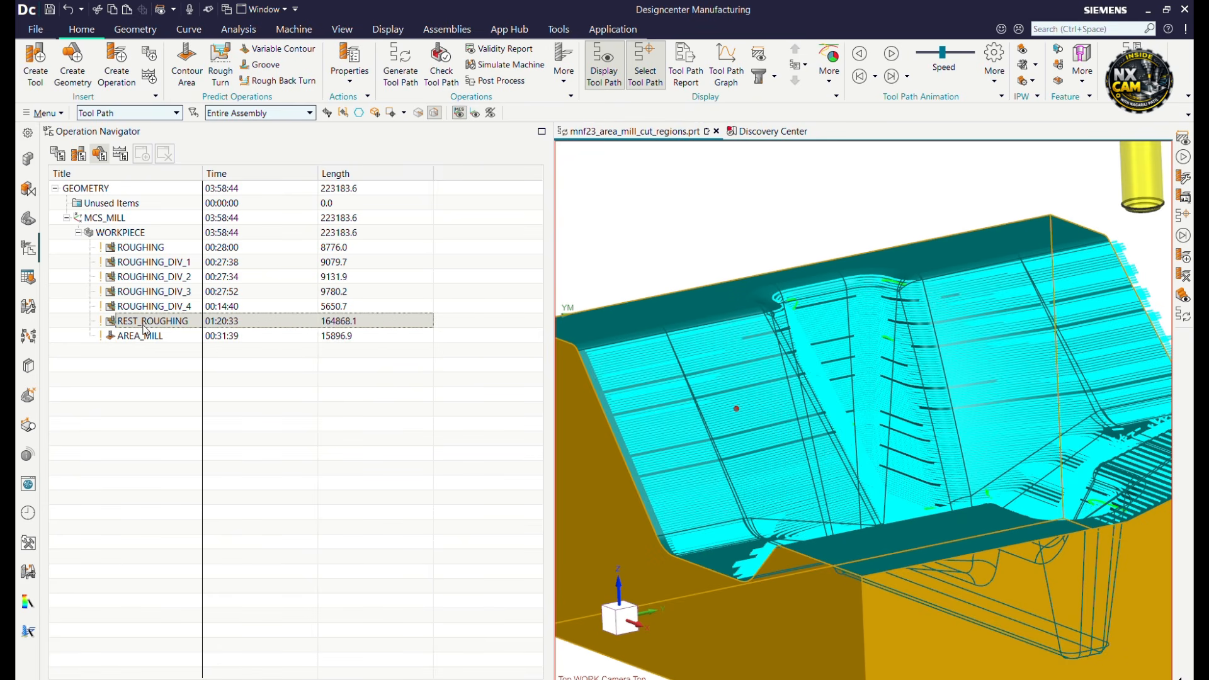
mouse_move(328, 326)
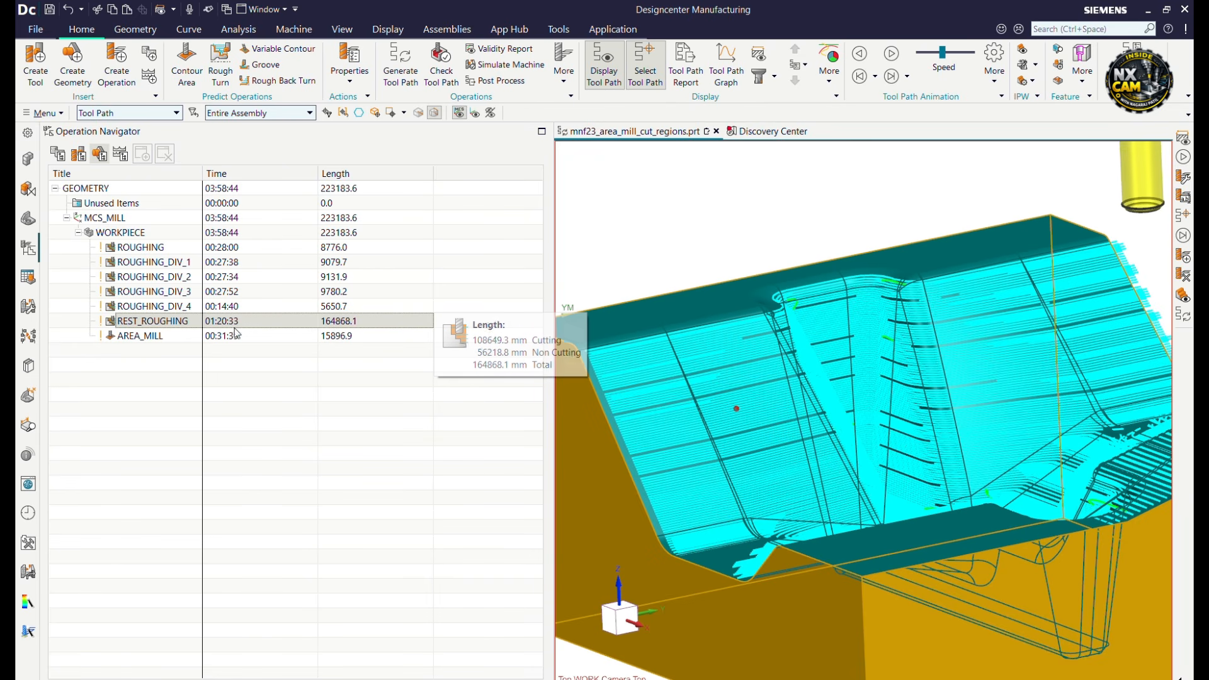
Divide the REST_ROUGHING tool path by cutting distance, using a distance of 40000.
right_click(189, 323)
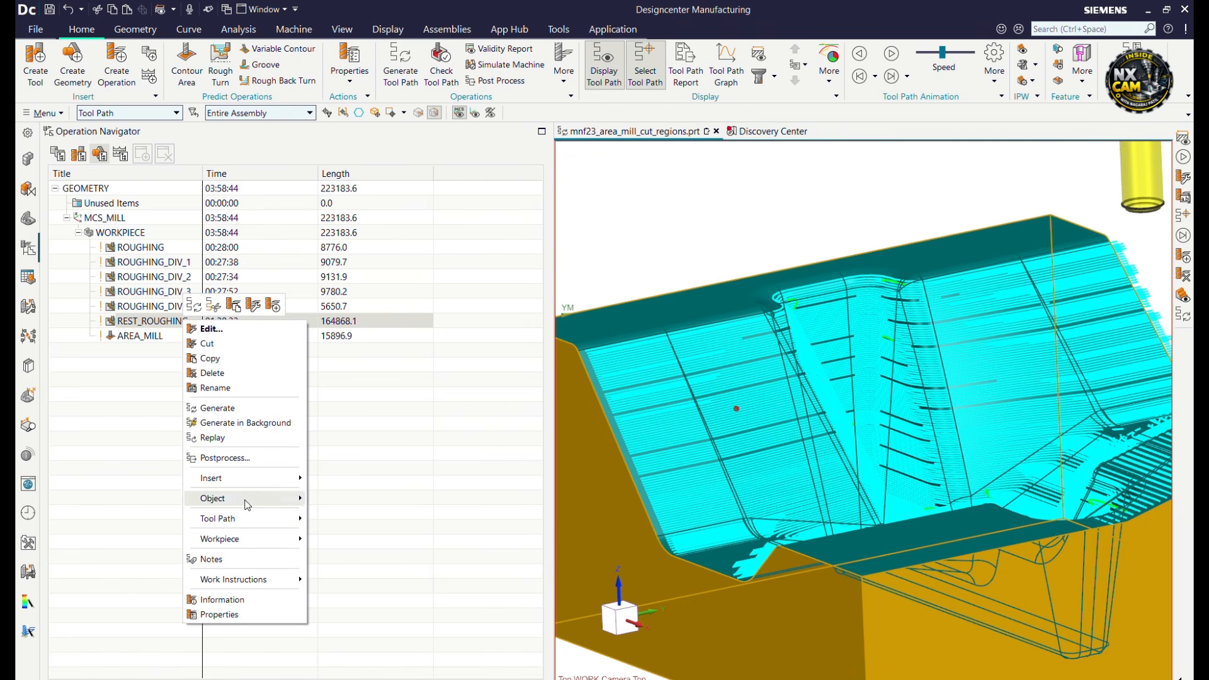
mouse_move(256, 520)
click(338, 539)
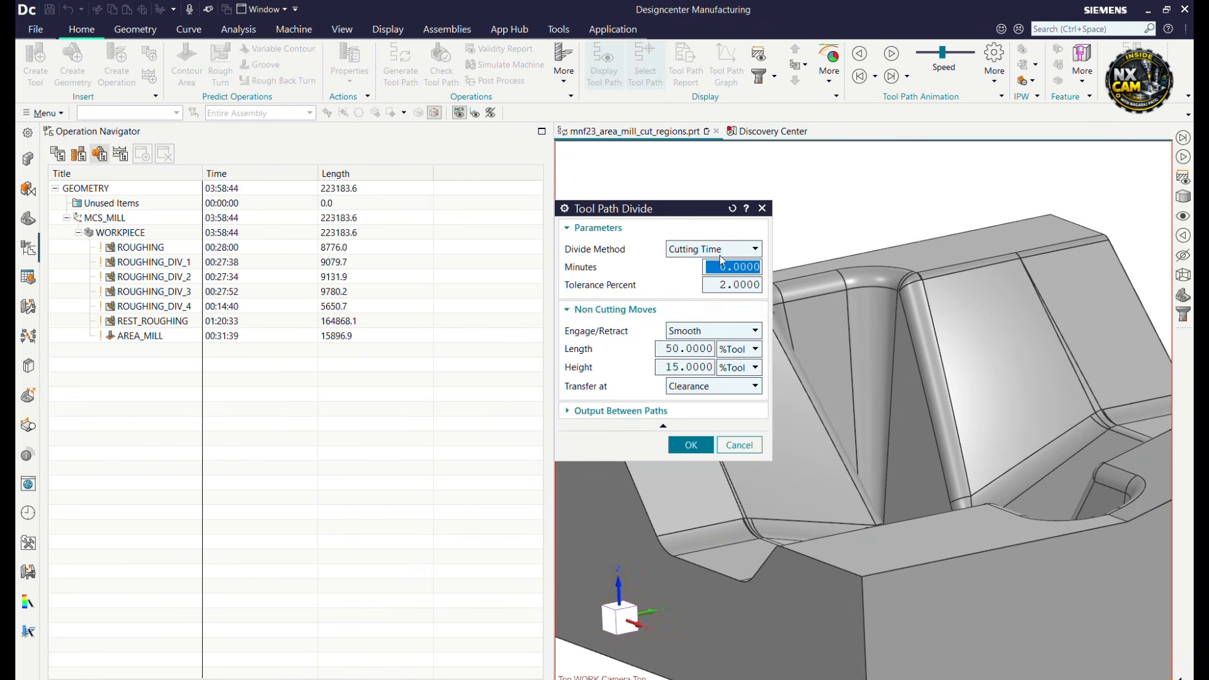
click(719, 250)
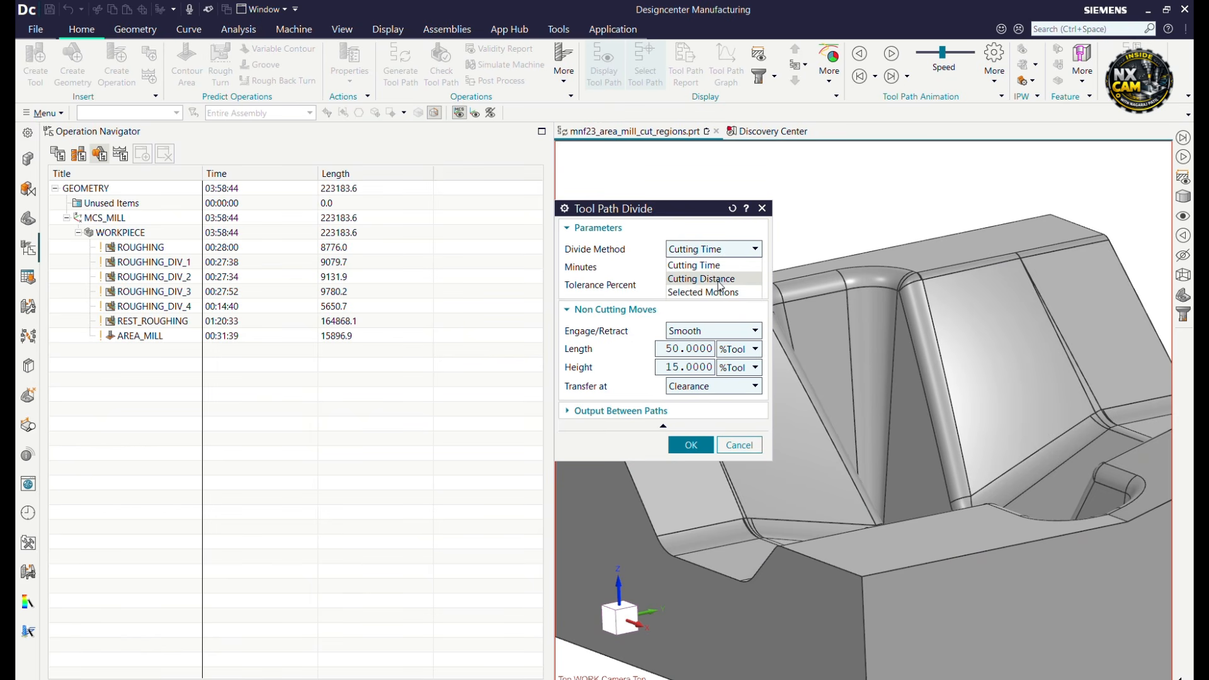
click(719, 276)
double_click(722, 269)
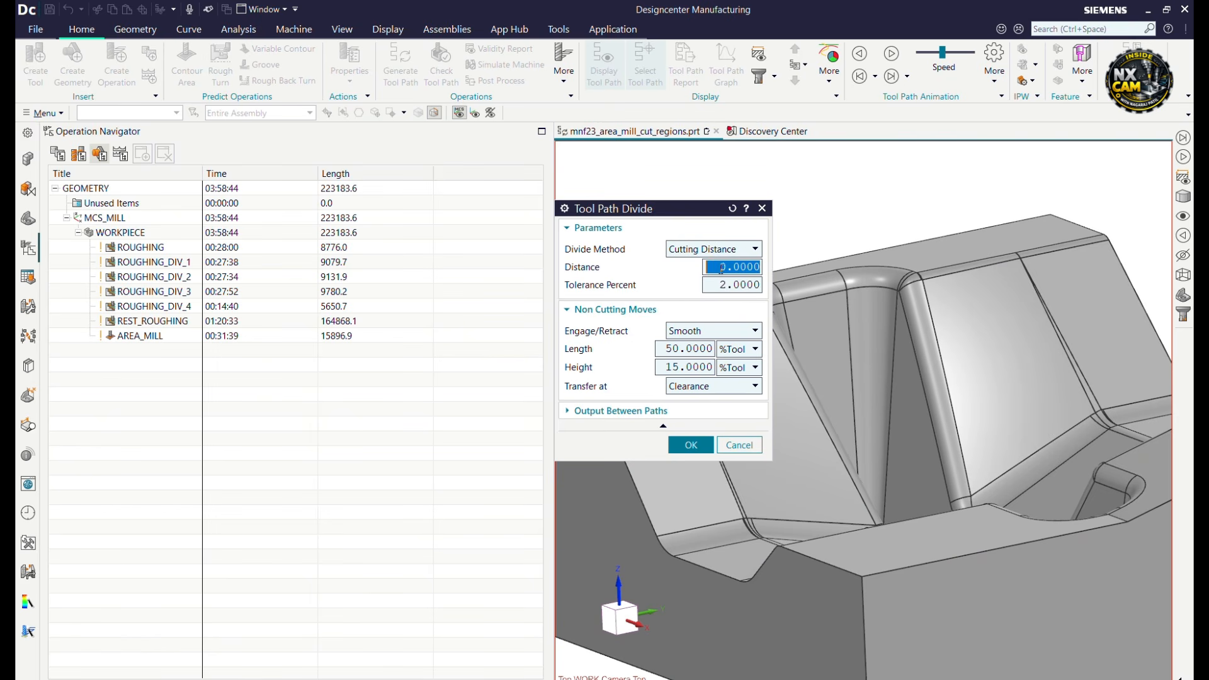
text(4000)
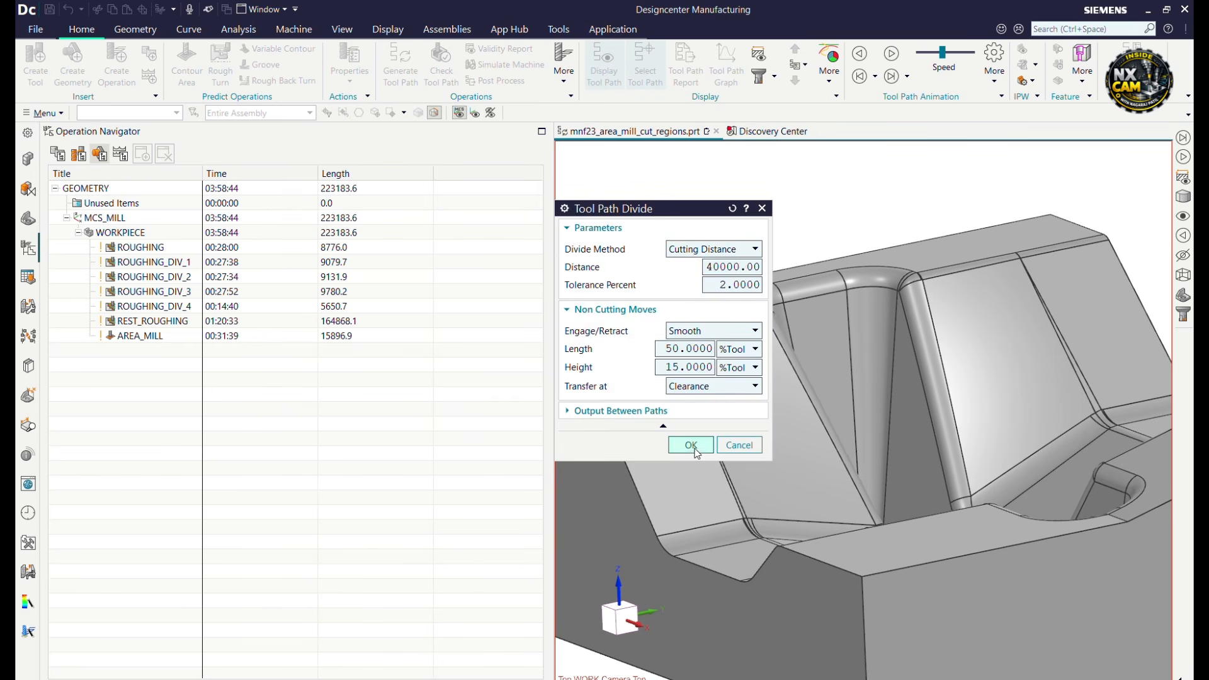
click(691, 445)
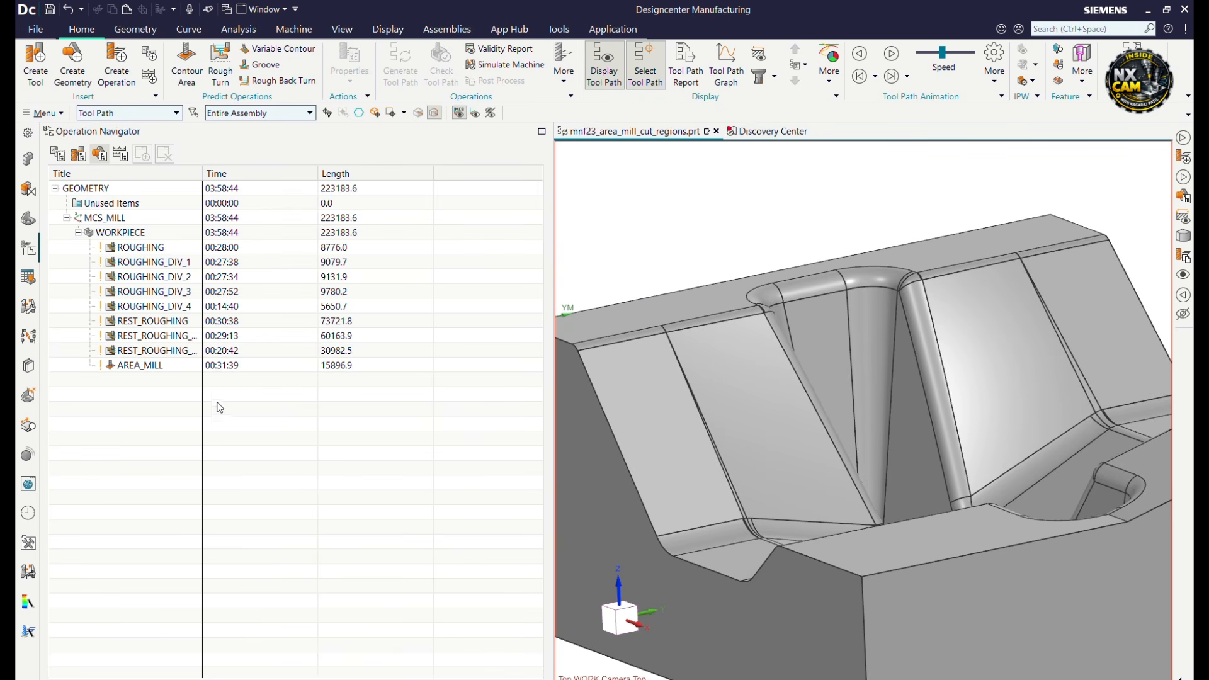
Display each divided REST_ROUGHING section in turn and examine the area and depth it covers on the part.
click(157, 336)
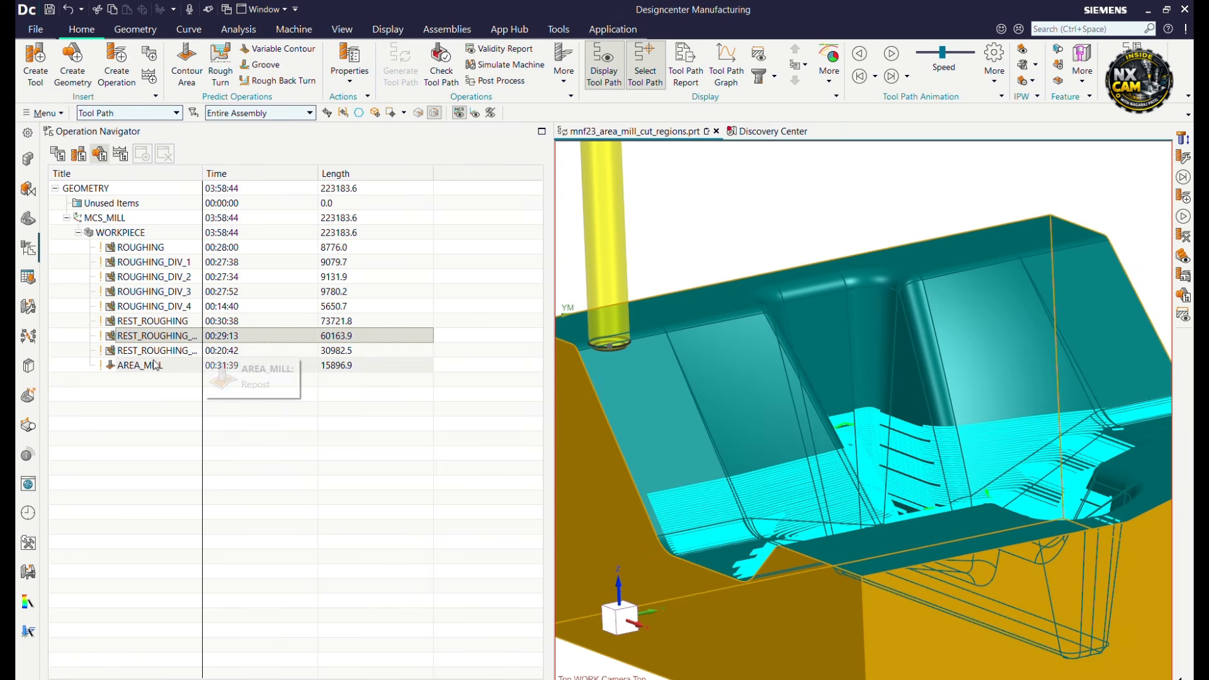
click(155, 321)
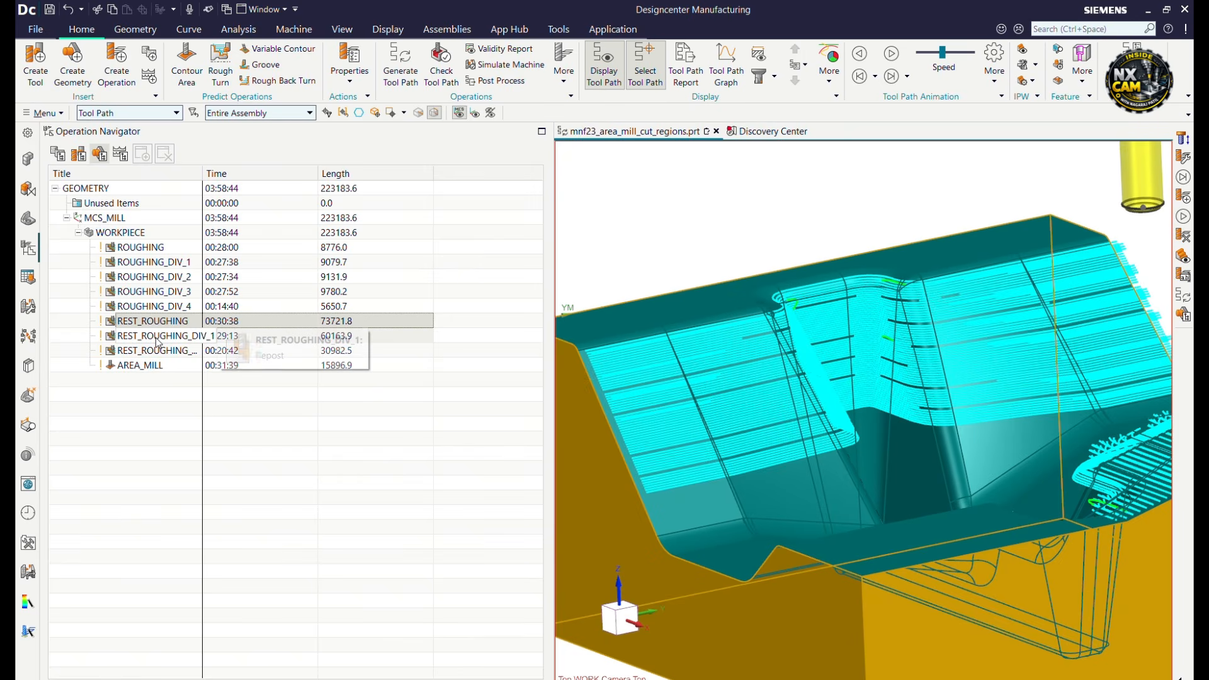
click(155, 351)
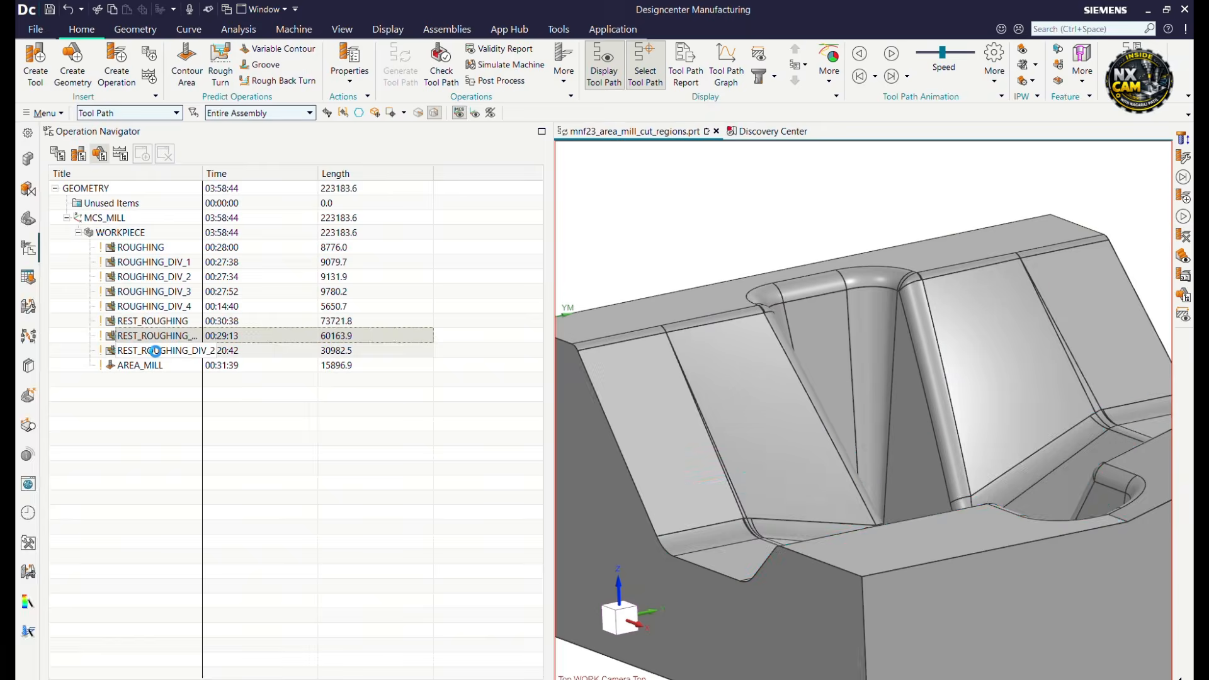
middle_drag(642, 487, 592, 496)
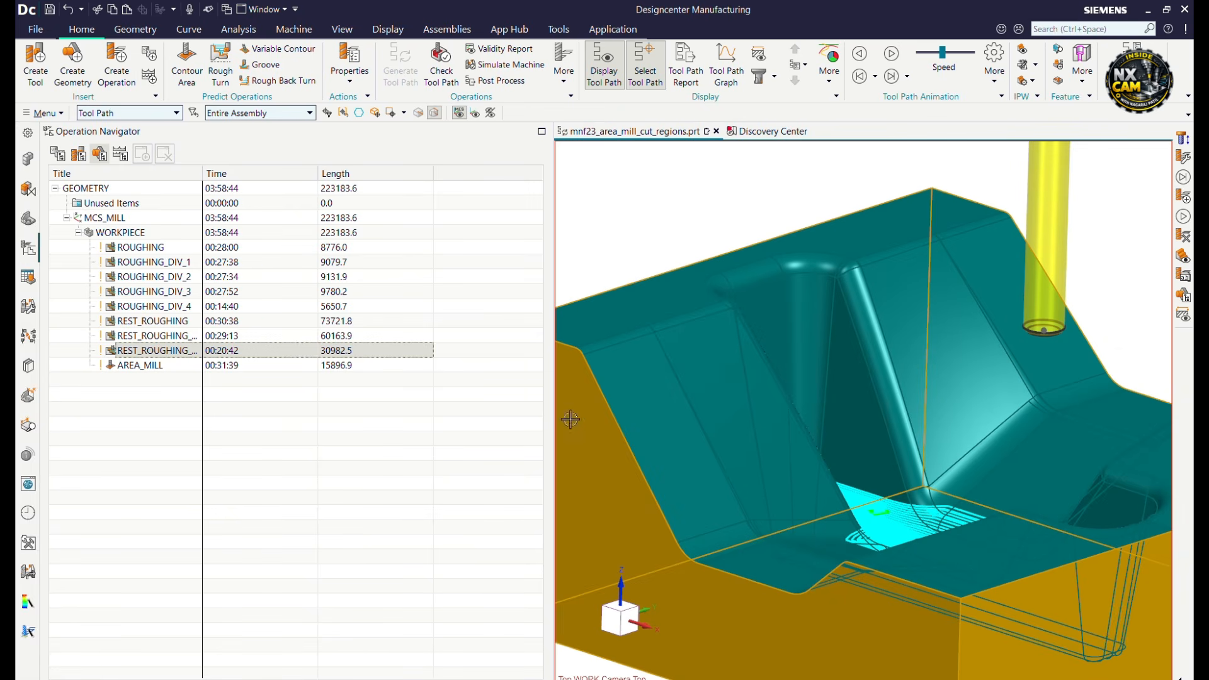
scroll(571, 420, down, 3)
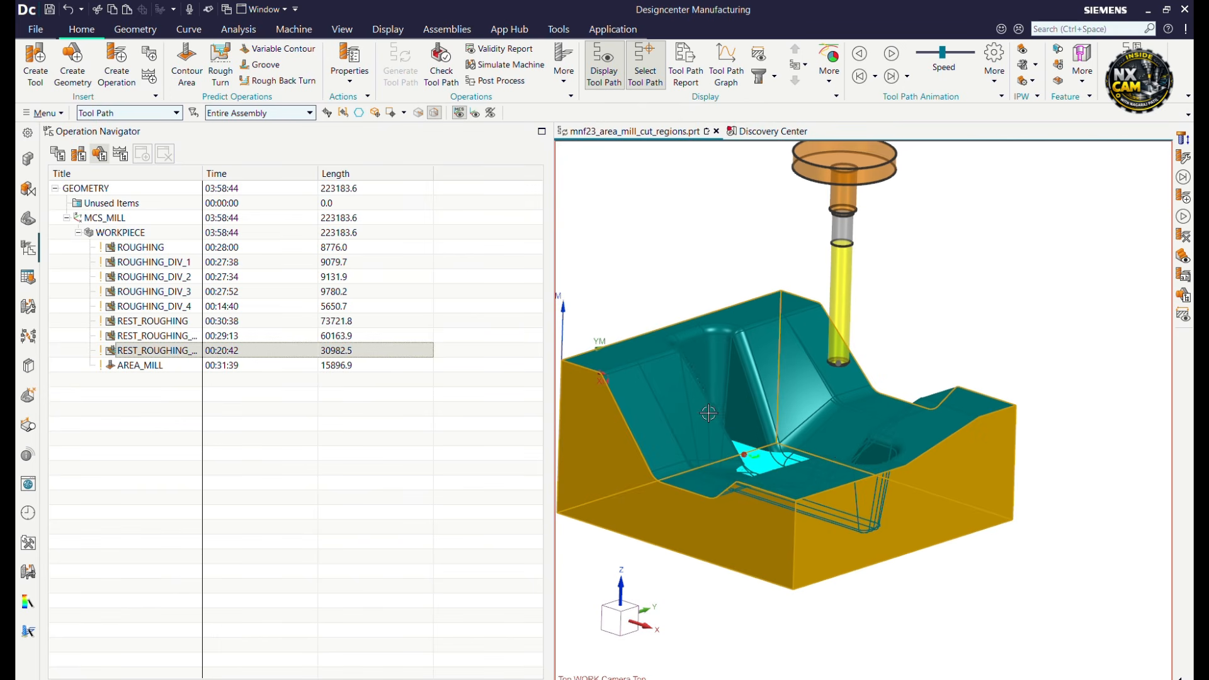
middle_drag(709, 413, 706, 424)
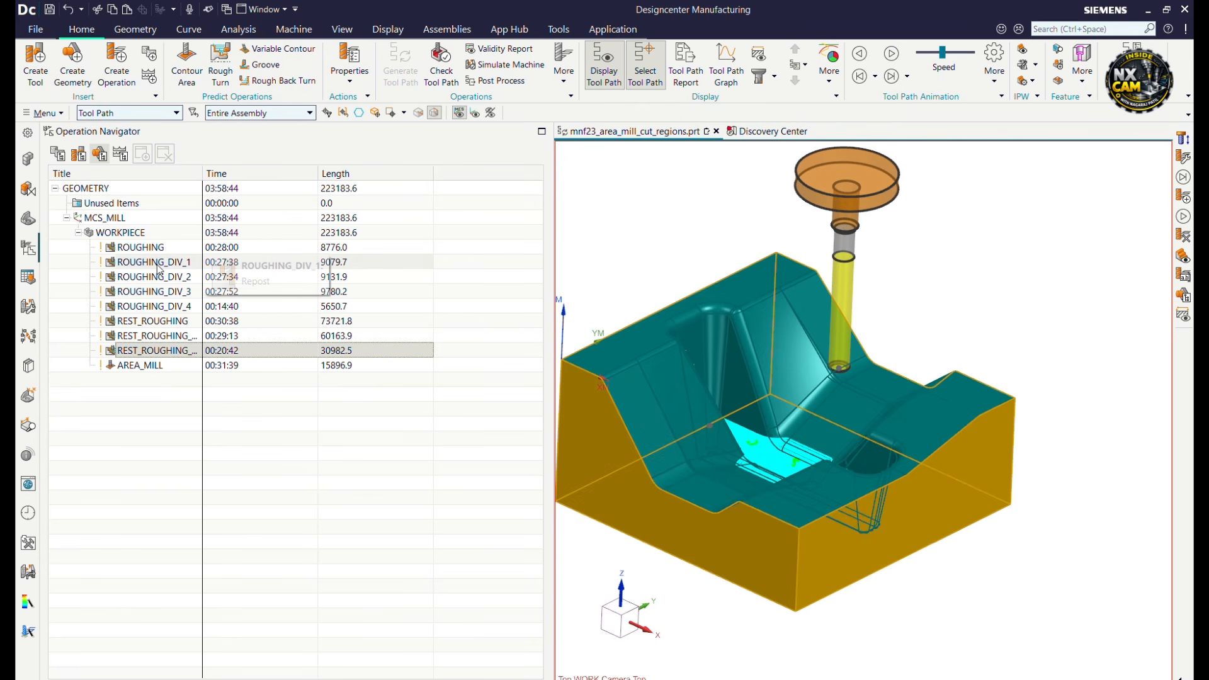
click(133, 386)
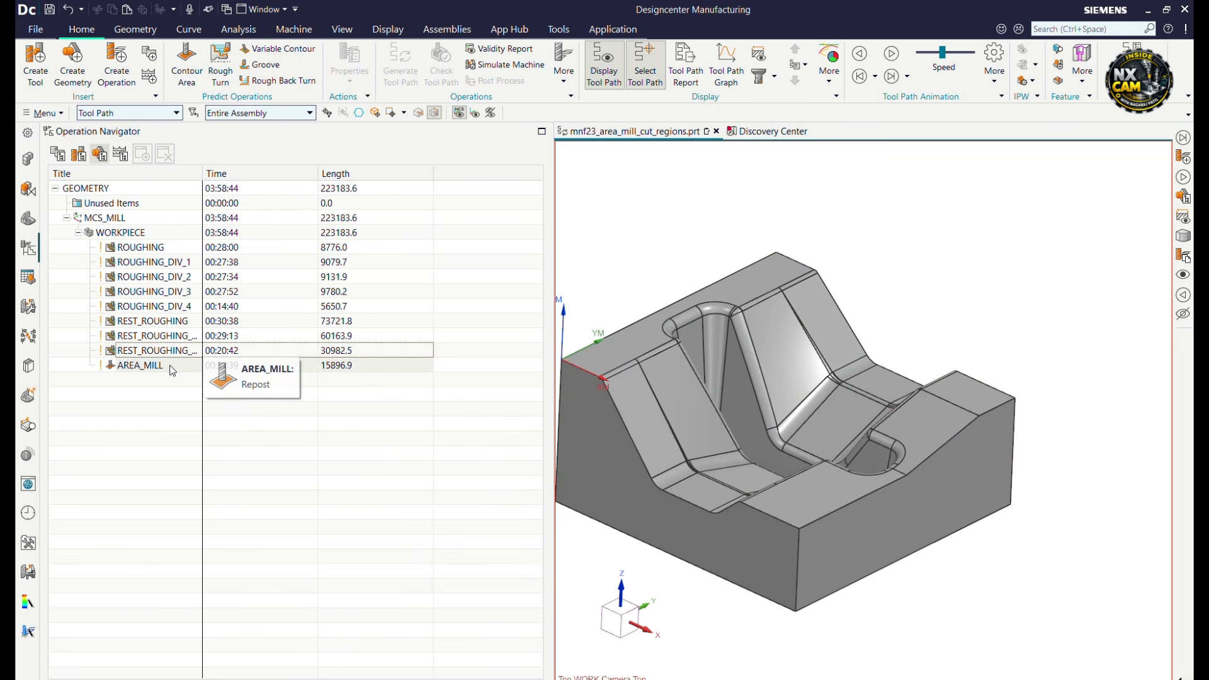
Display the AREA_MILL tool path and examine its passes along the sloped wall and floor.
click(217, 367)
scroll(621, 414, up, 4)
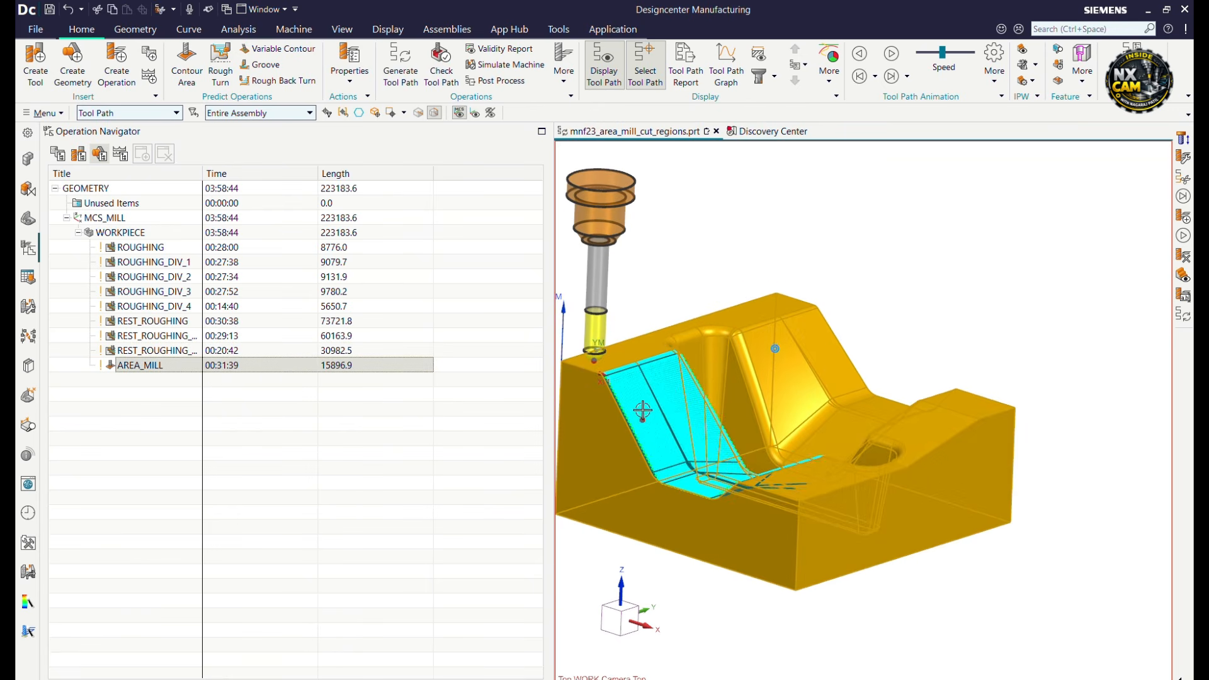
scroll(621, 414, down, 4)
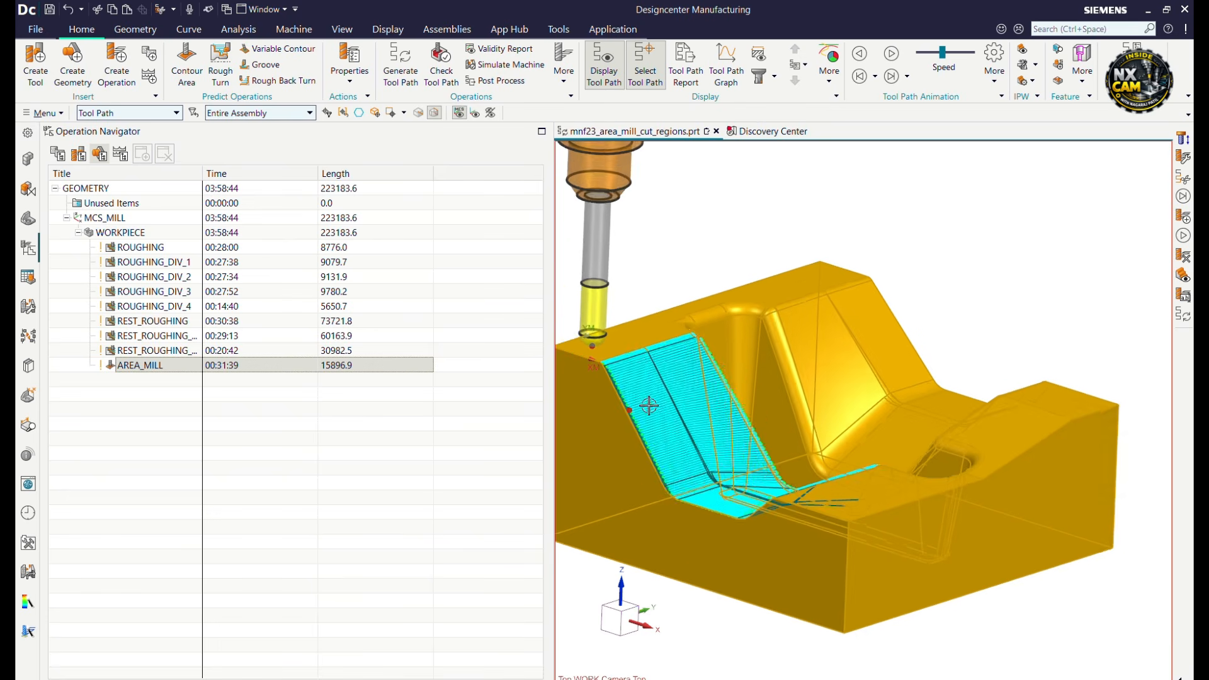
middle_drag(644, 442, 699, 446)
scroll(650, 428, up, 2)
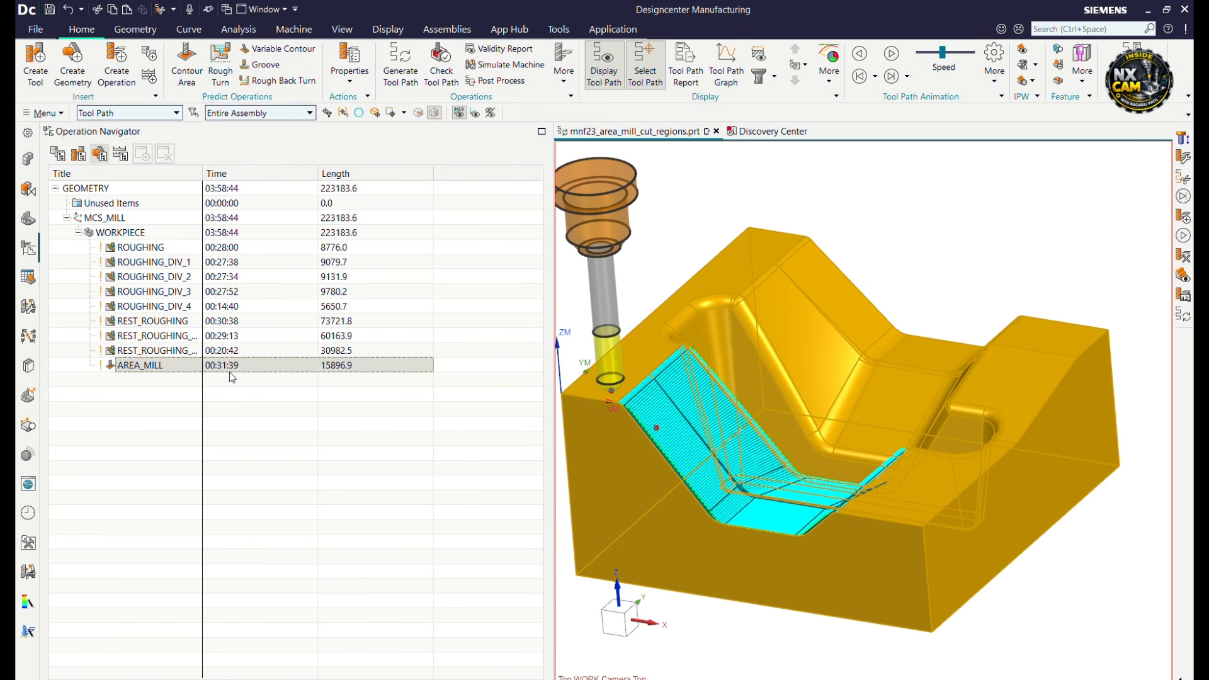
mouse_move(237, 377)
scroll(753, 491, up, 2)
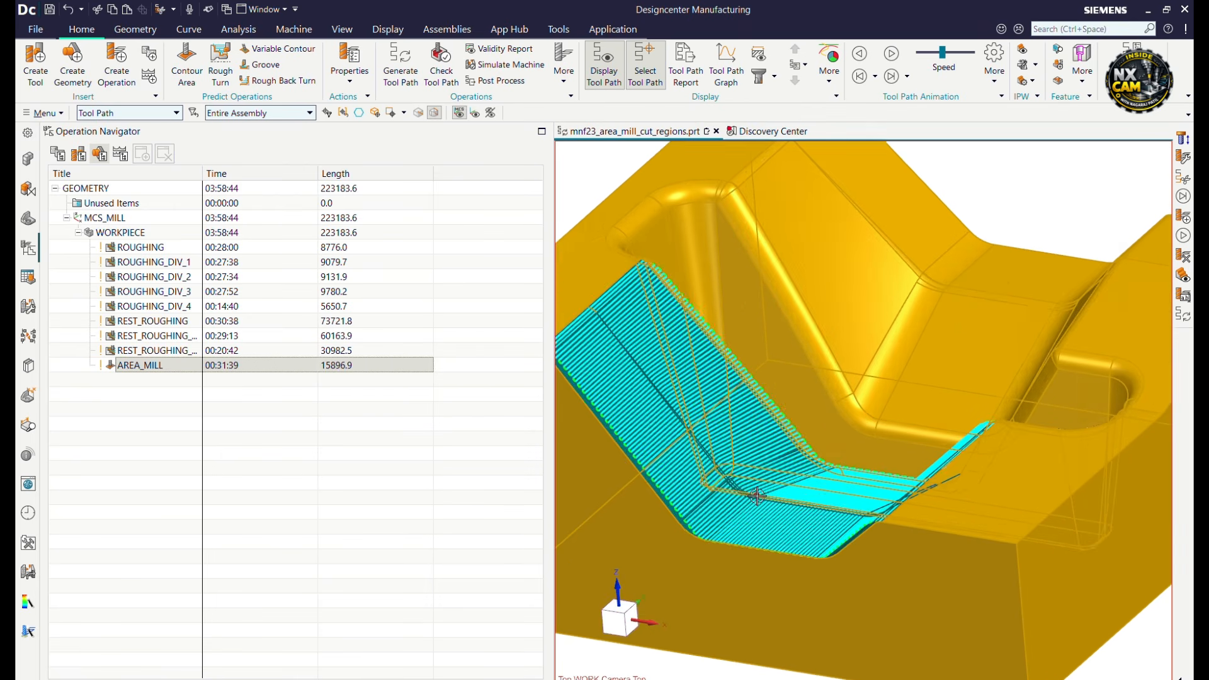
middle_drag(755, 496, 815, 473)
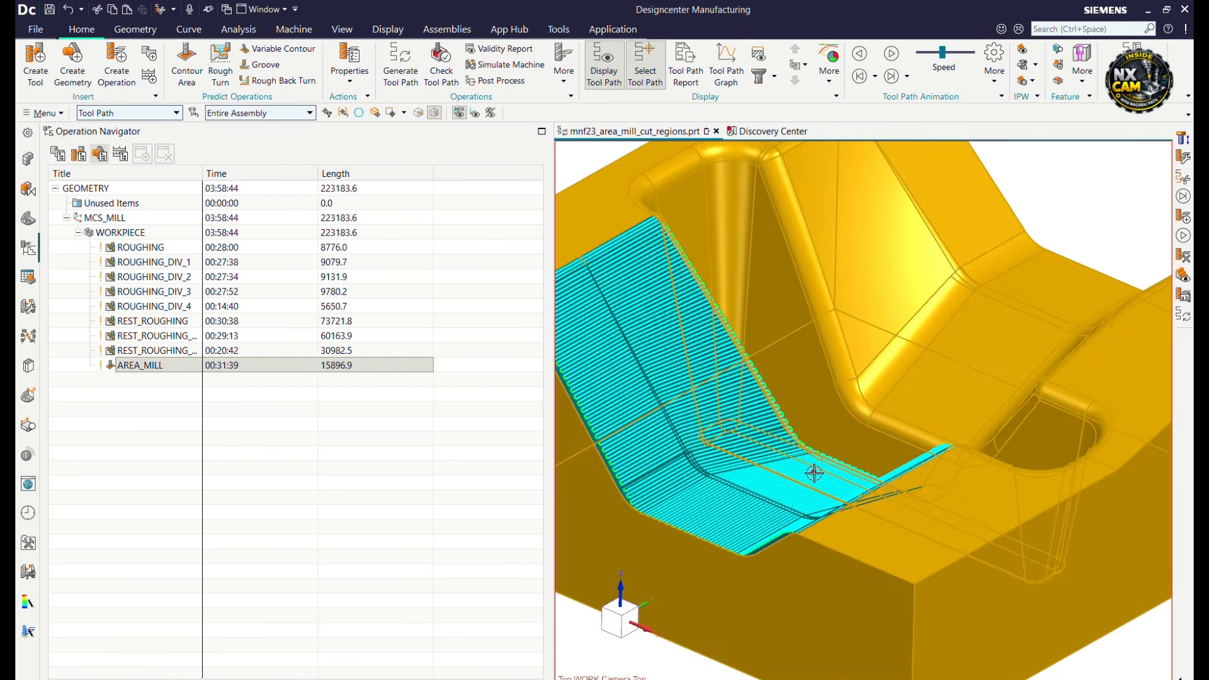
scroll(816, 473, down, 2)
scroll(708, 434, up, 2)
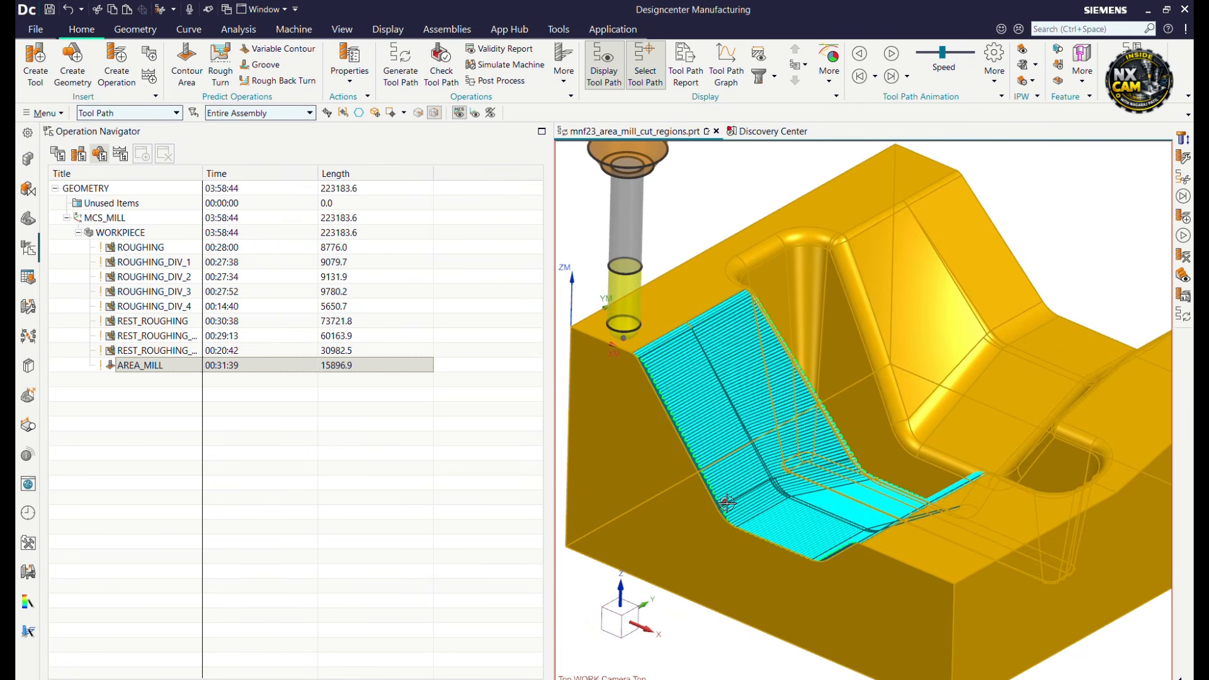
middle_drag(729, 504, 666, 509)
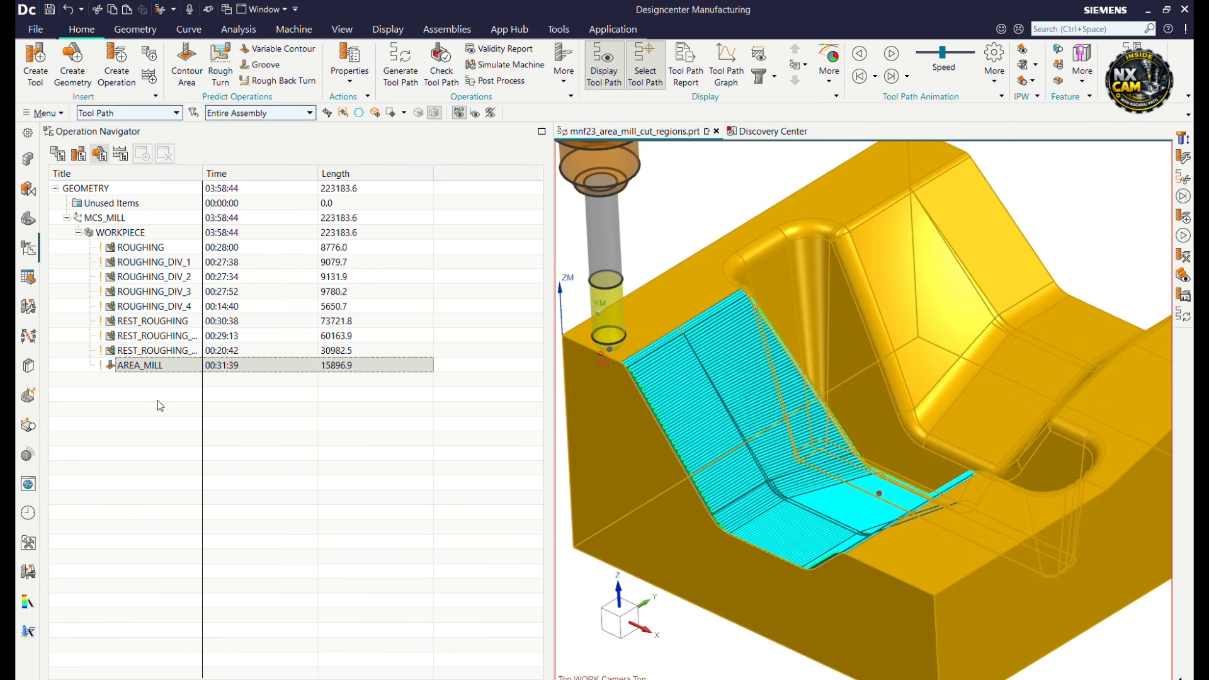
Divide the AREA_MILL tool path by selected motions at one cutting pass low on the sloped wall, above the corner radius.
right_click(148, 370)
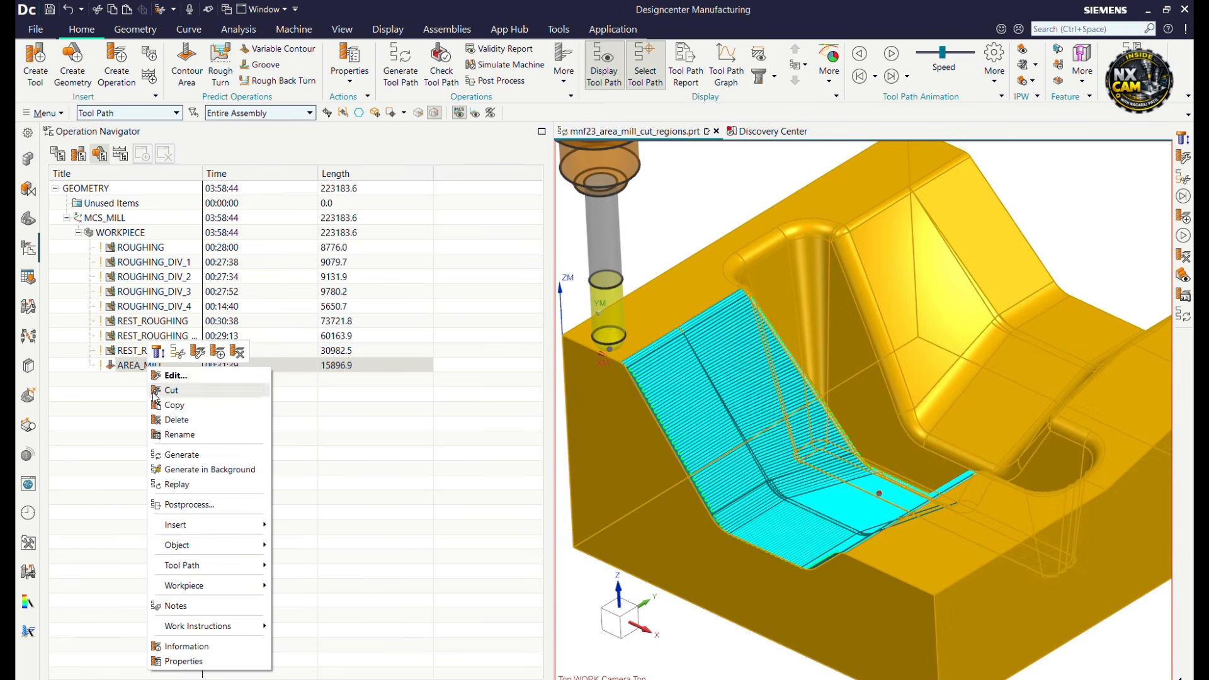
mouse_move(198, 571)
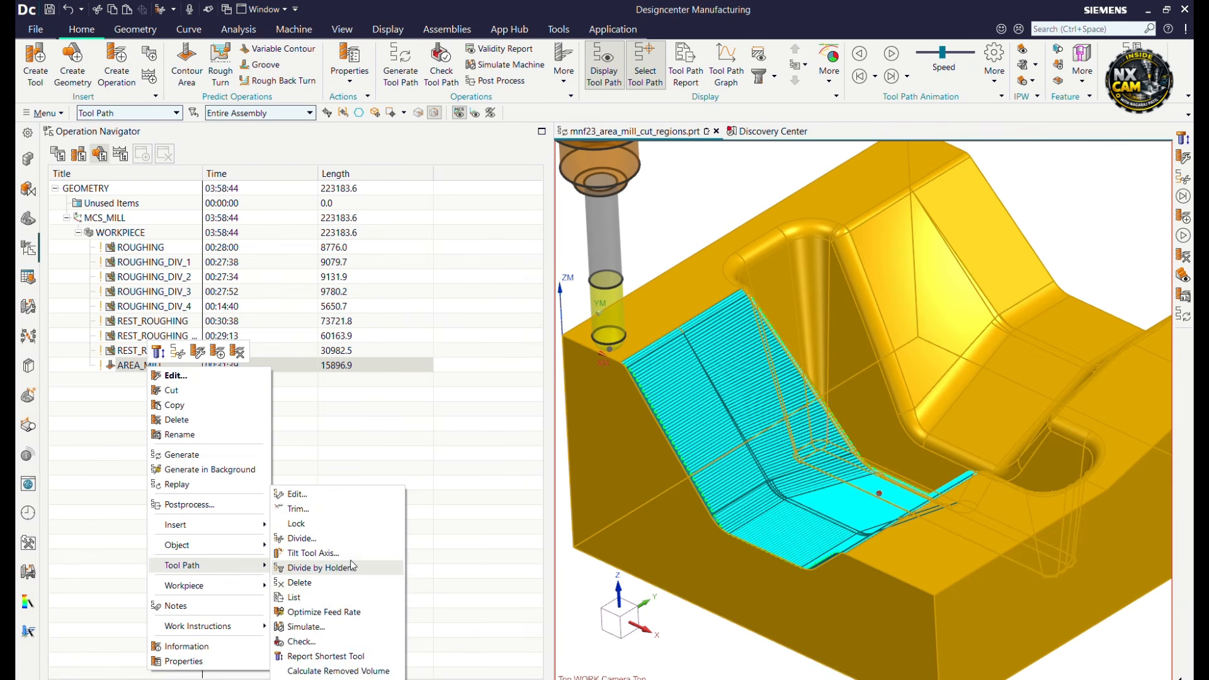
click(332, 539)
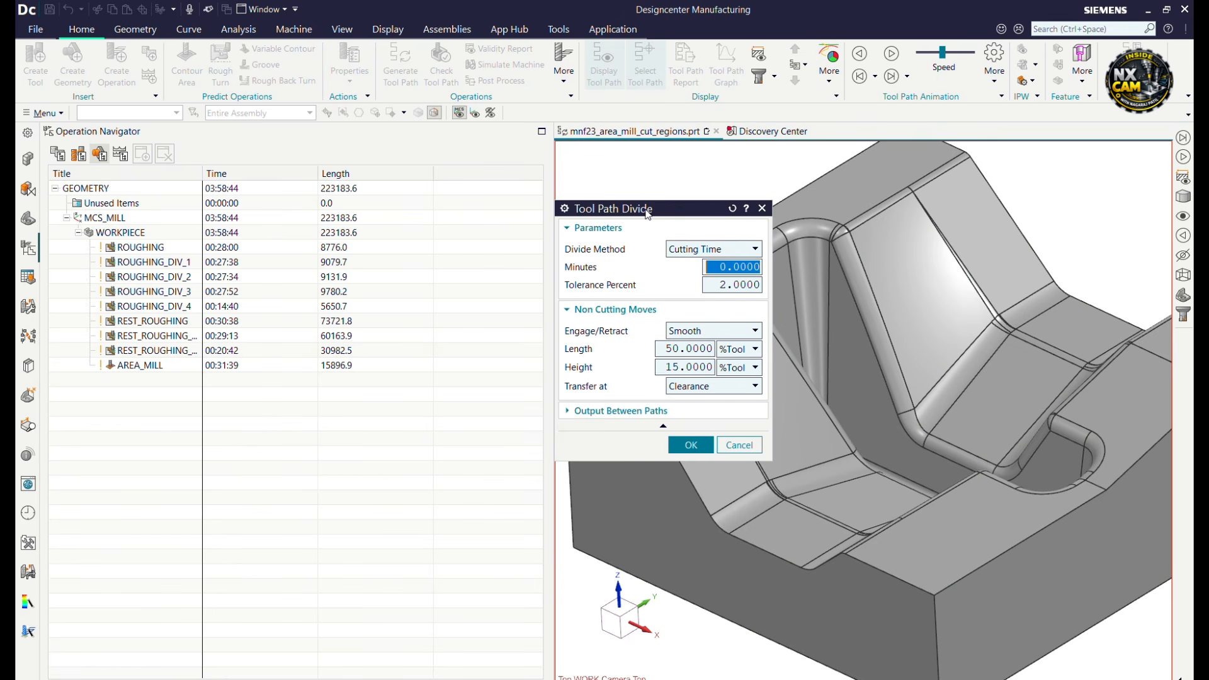
click(679, 254)
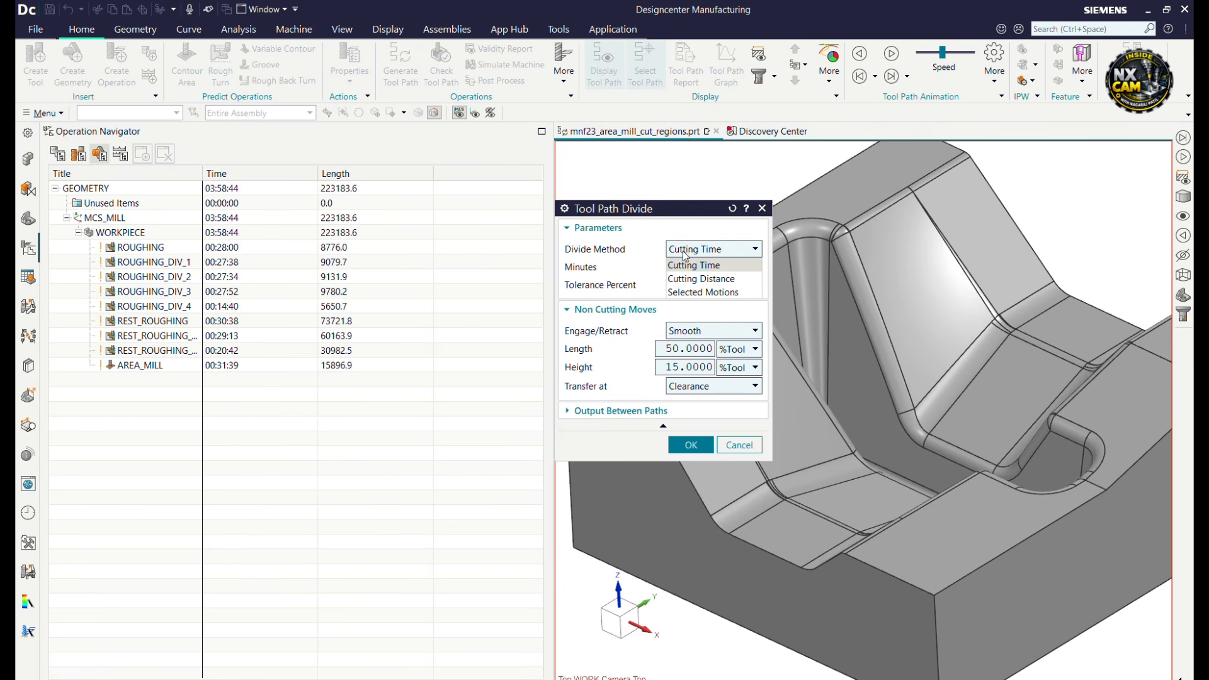
click(701, 294)
scroll(1038, 407, down, 3)
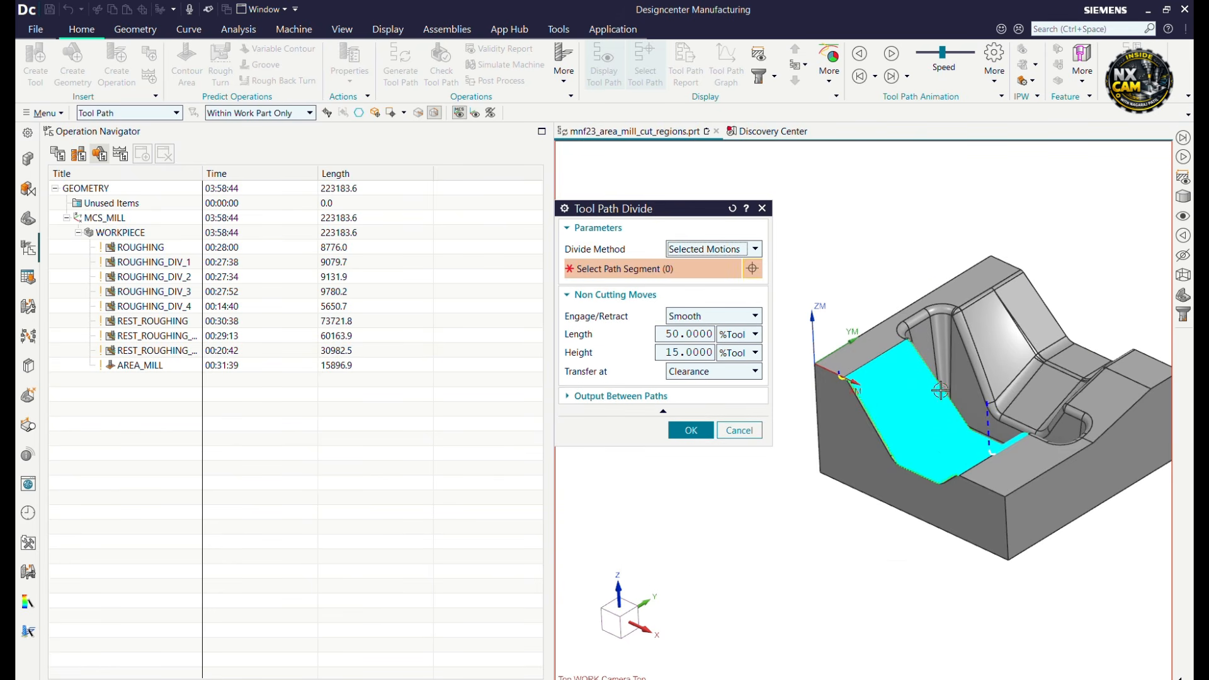
scroll(913, 397, up, 4)
scroll(907, 399, up, 2)
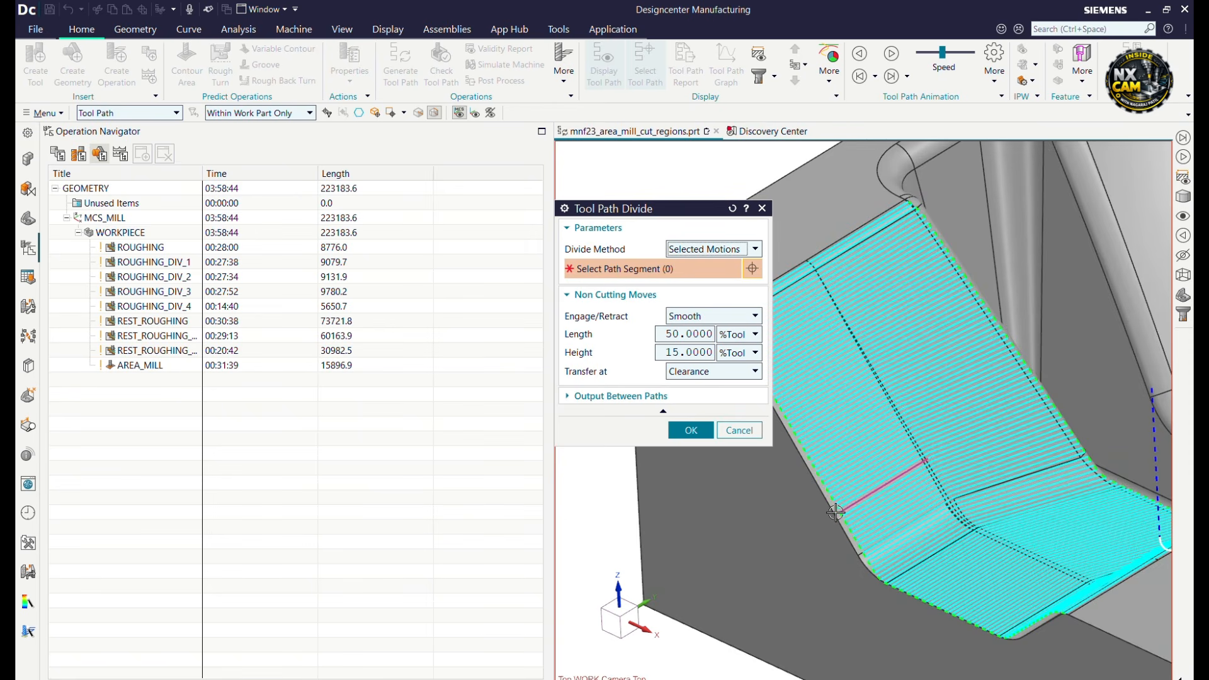
click(841, 509)
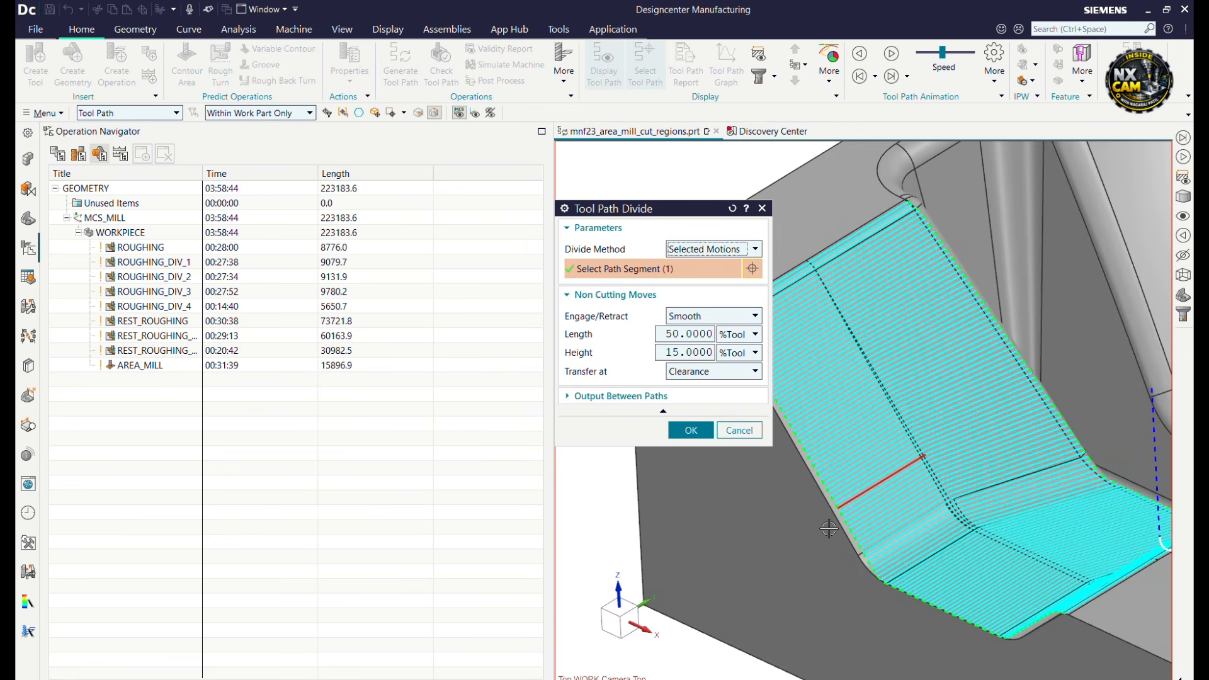
scroll(828, 528, down, 3)
click(690, 431)
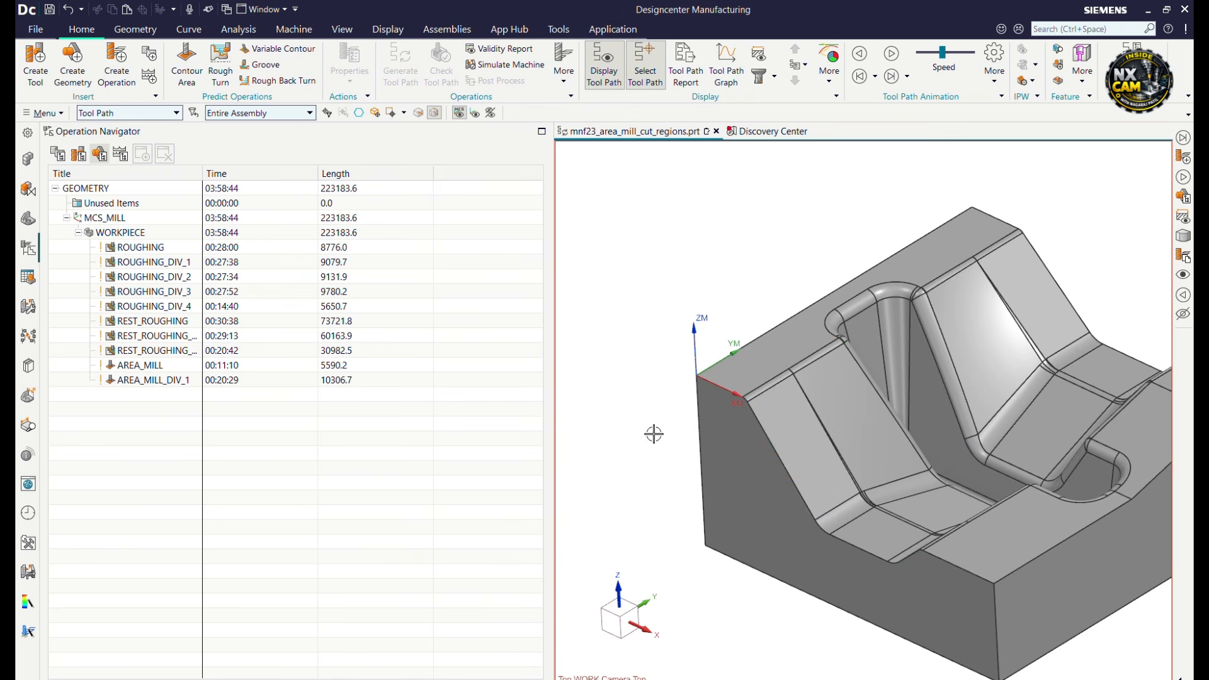
Examine the two divided AREA_MILL sections and undo the division.
click(140, 365)
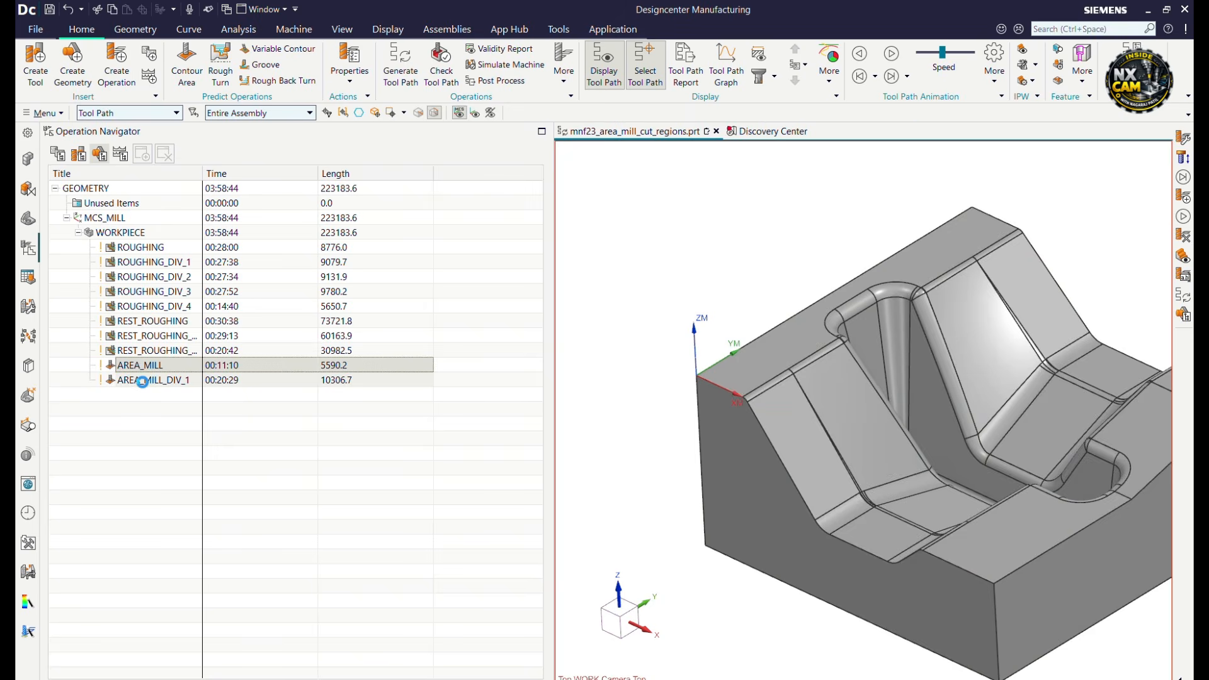
click(146, 382)
mouse_move(649, 480)
middle_down()
mouse_move(698, 457)
mouse_move(668, 468)
middle_up()
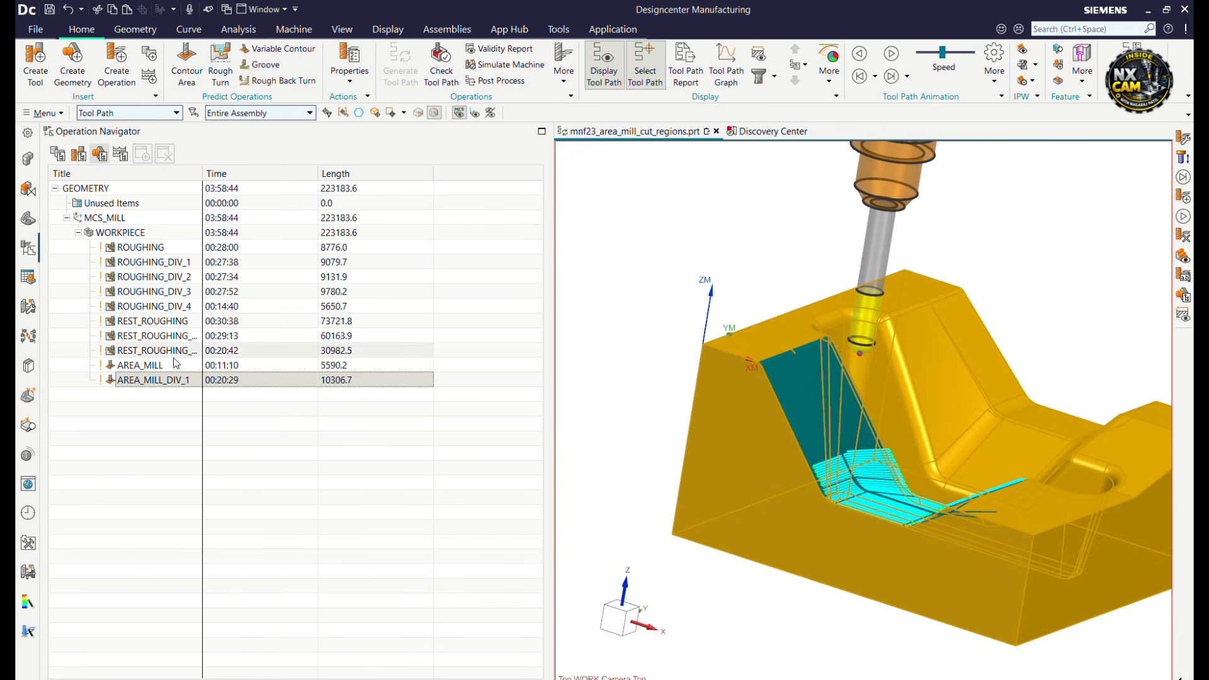
click(68, 10)
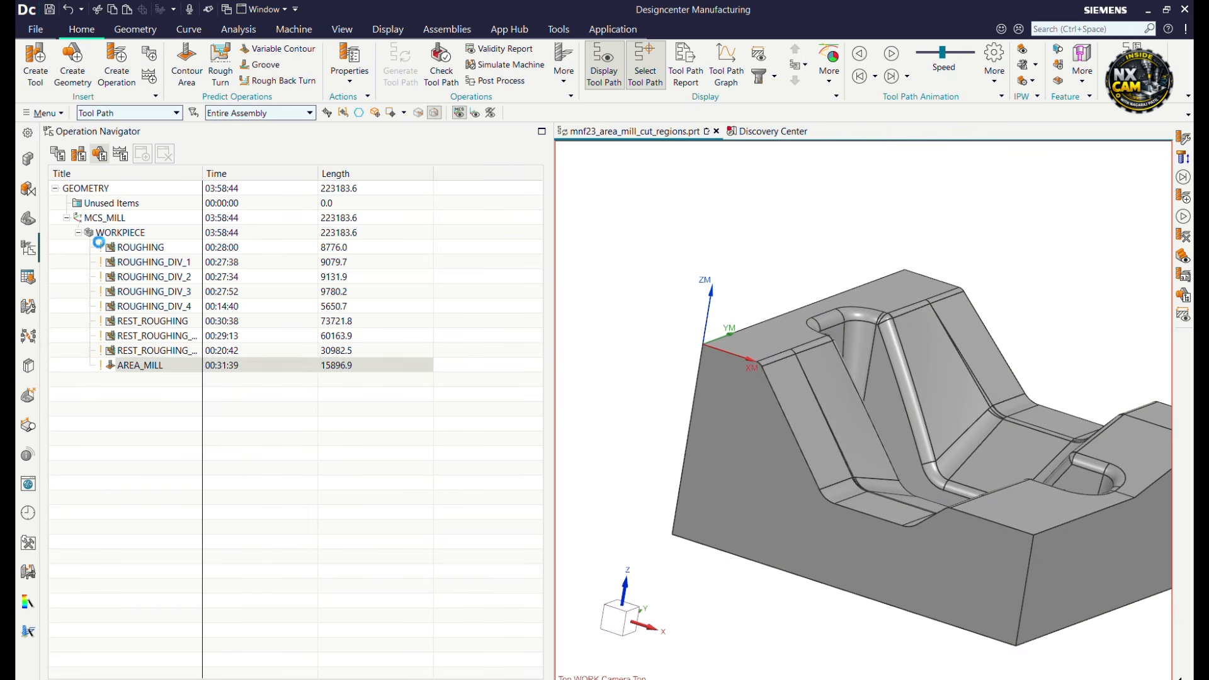
Divide the AREA_MILL tool path by selected motions at the cutting pass where the sloped wall meets the corner radius.
click(141, 365)
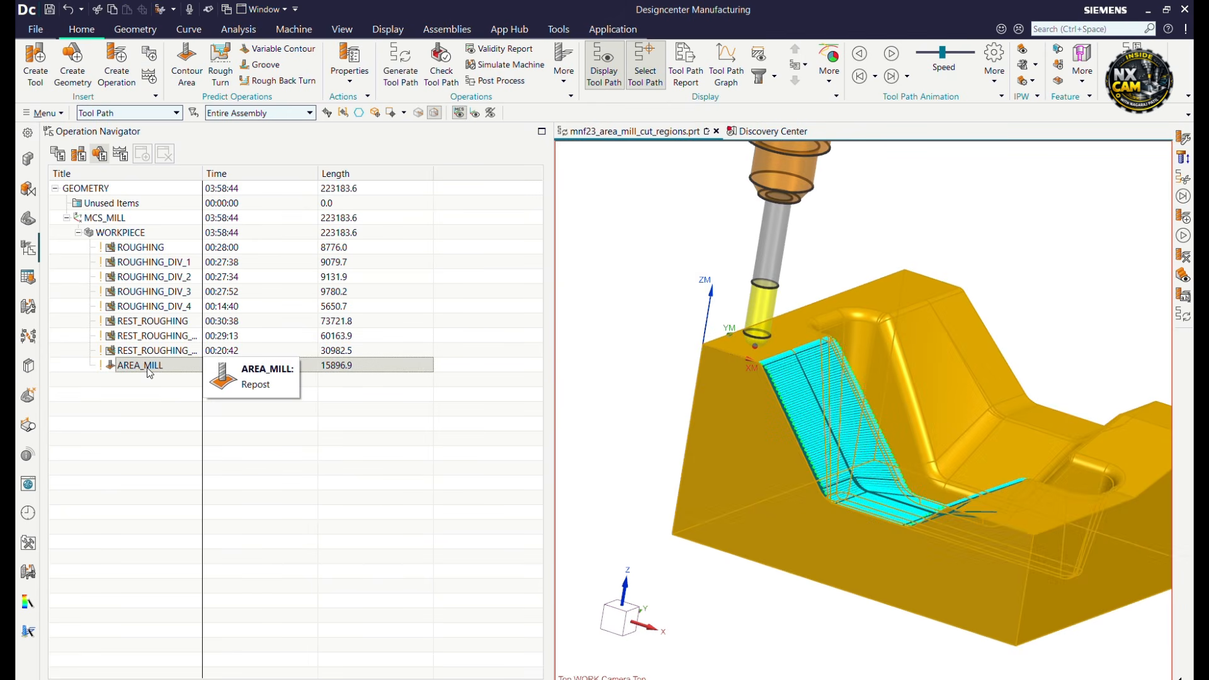
right_click(149, 373)
mouse_move(189, 566)
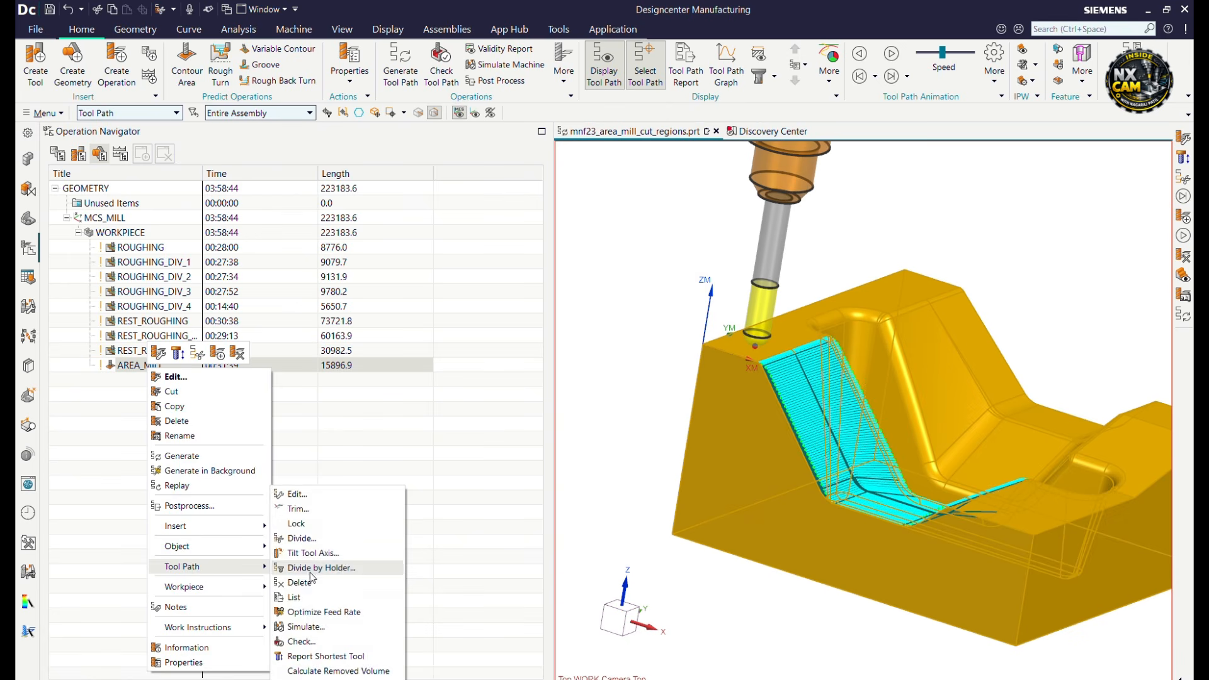
click(302, 539)
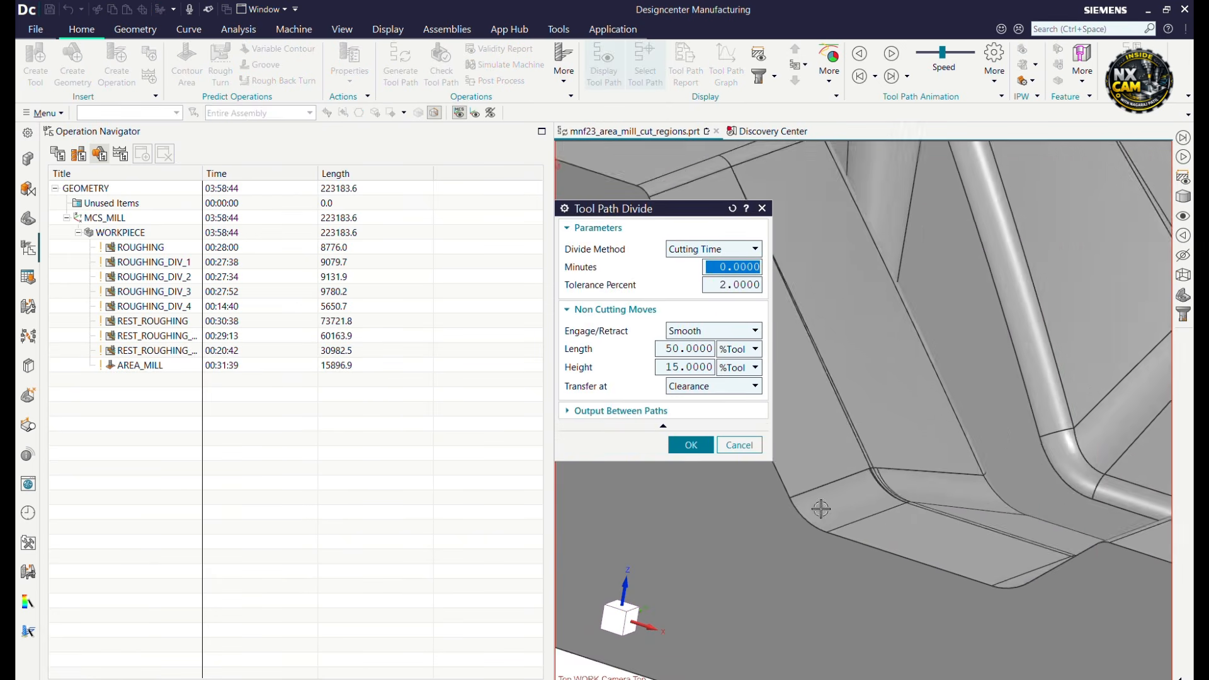
scroll(790, 506, up, 2)
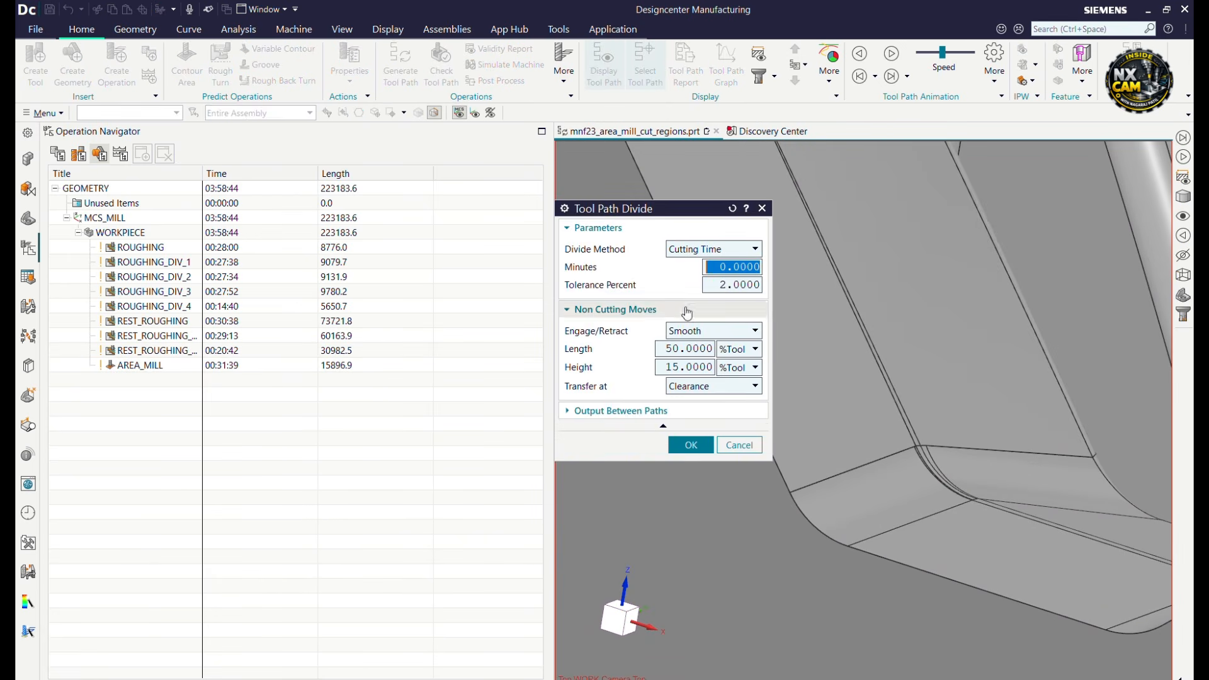
click(705, 253)
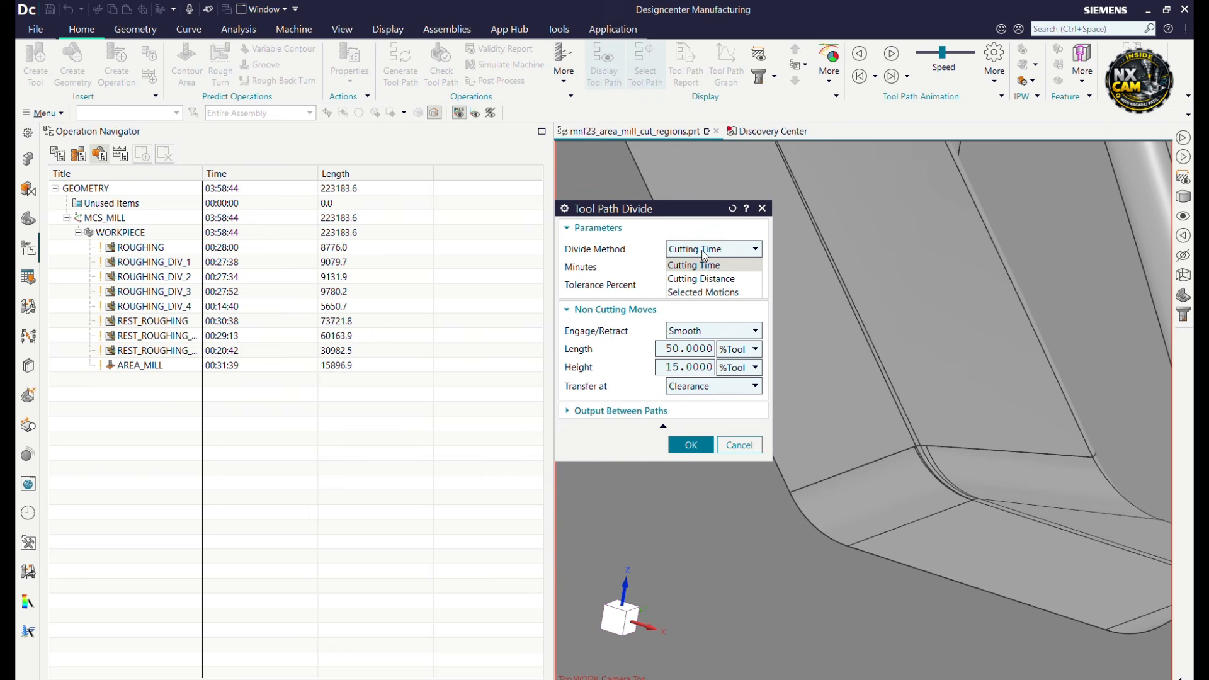
click(707, 293)
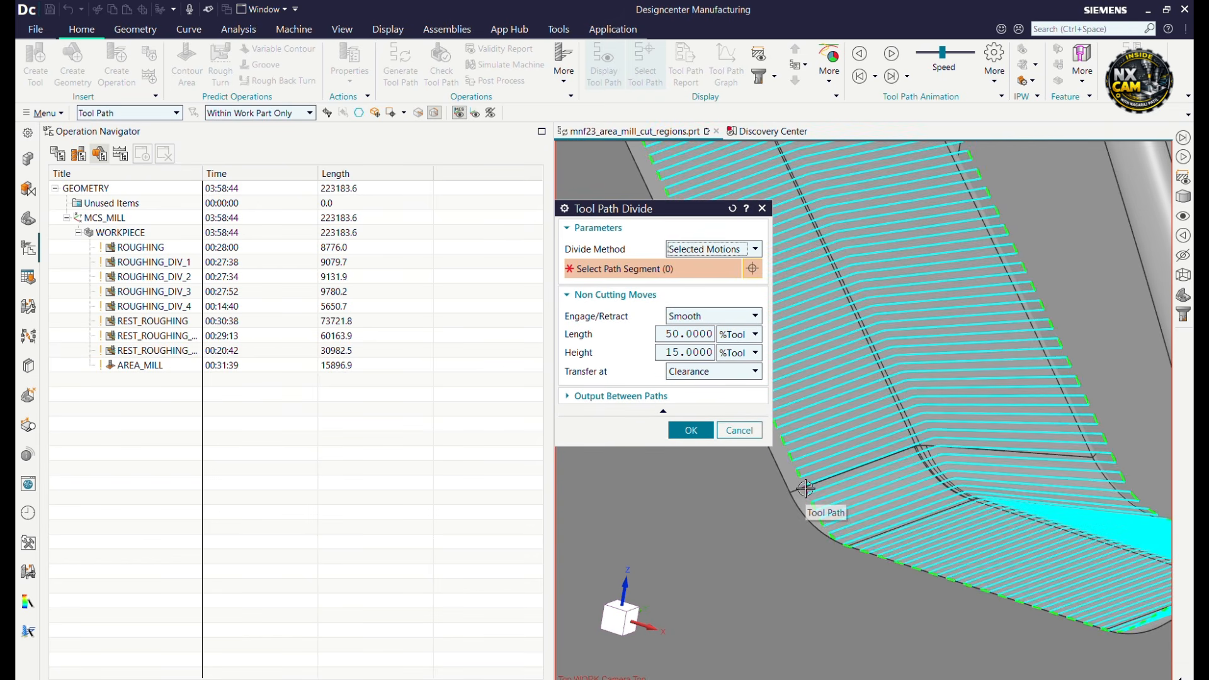
click(691, 430)
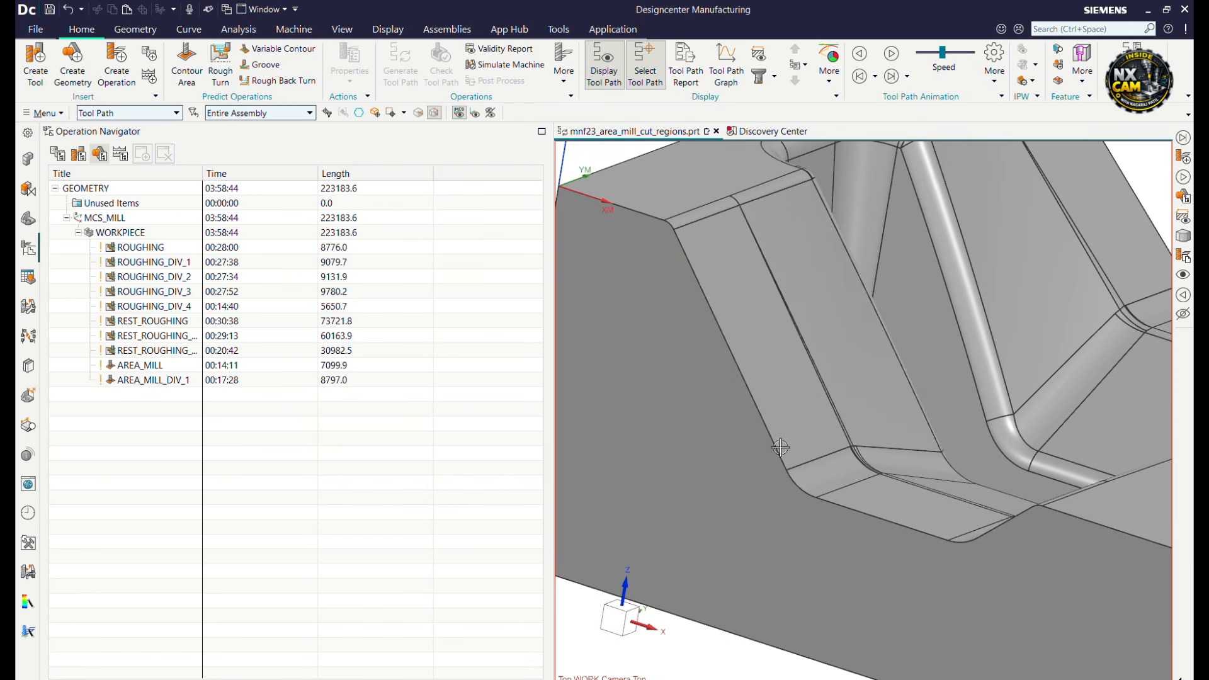
Display AREA_MILL and AREA_MILL_DIV_1 in turn and examine which part of the wall and floor each section covers.
click(155, 371)
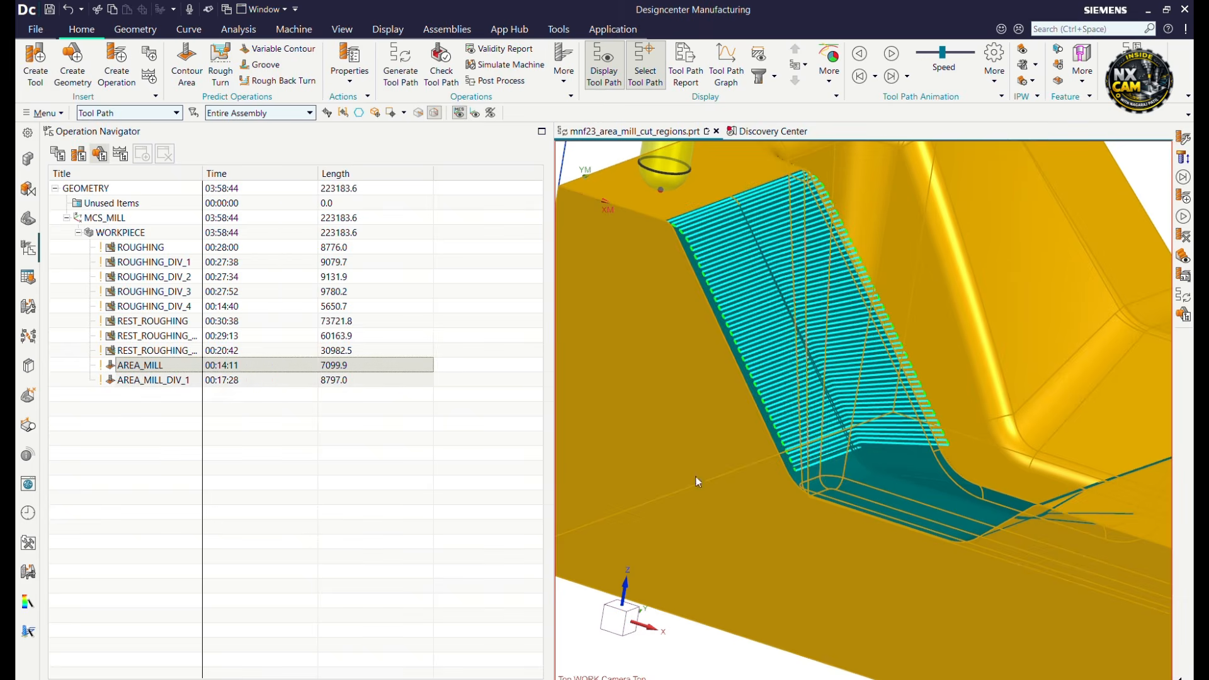
click(148, 381)
mouse_move(773, 473)
middle_down()
mouse_move(788, 494)
mouse_move(776, 486)
middle_up()
scroll(747, 448, down, 4)
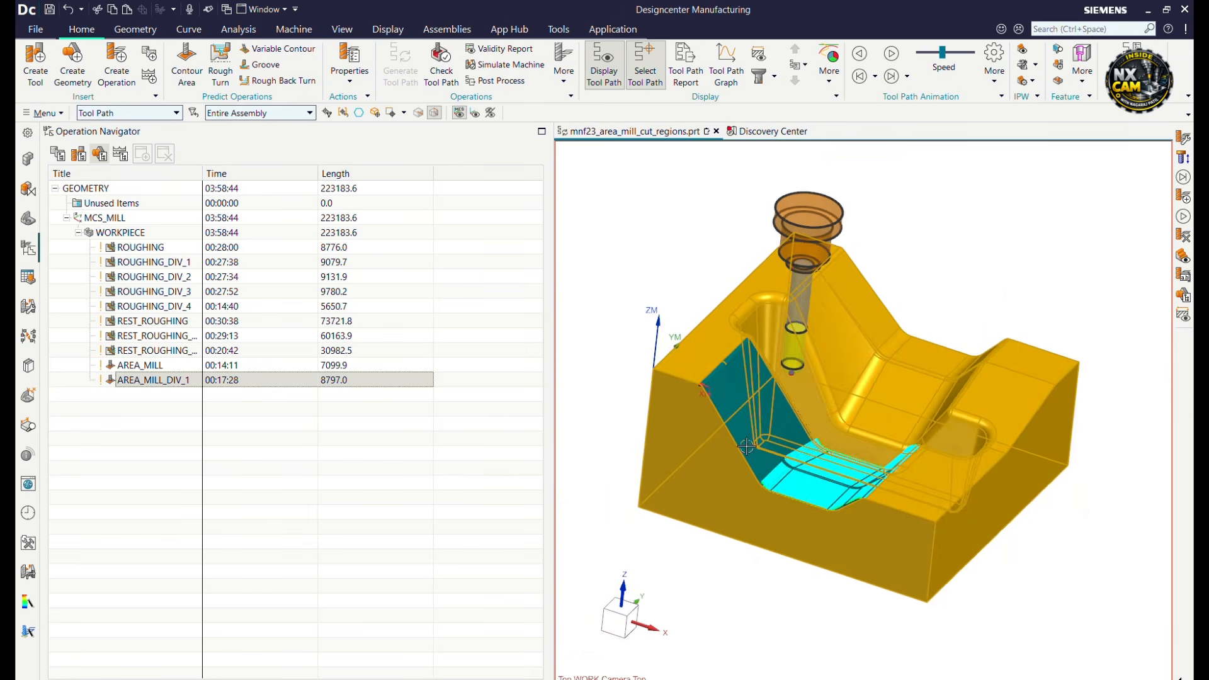
middle_drag(748, 448, 777, 456)
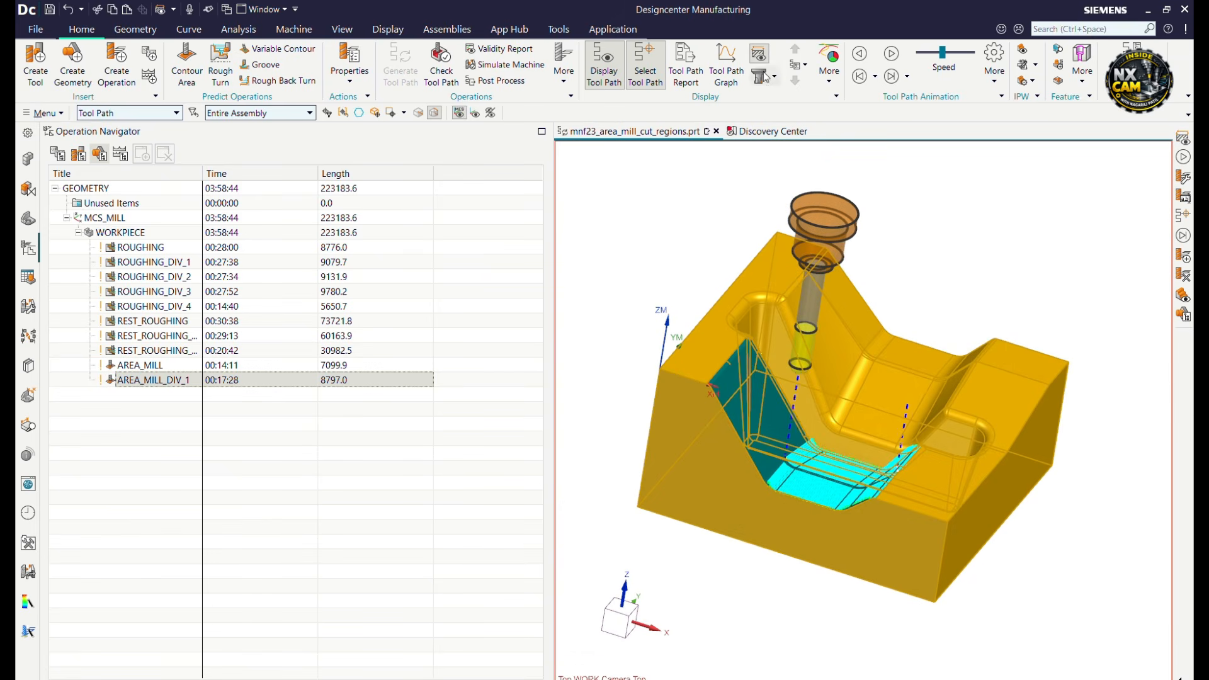
Examine the smooth engage and the vertical transfer moves of AREA_MILL_DIV_1 up close, and clear the tool path display.
scroll(732, 495, up, 8)
middle_drag(732, 496, 715, 384)
scroll(776, 397, up, 3)
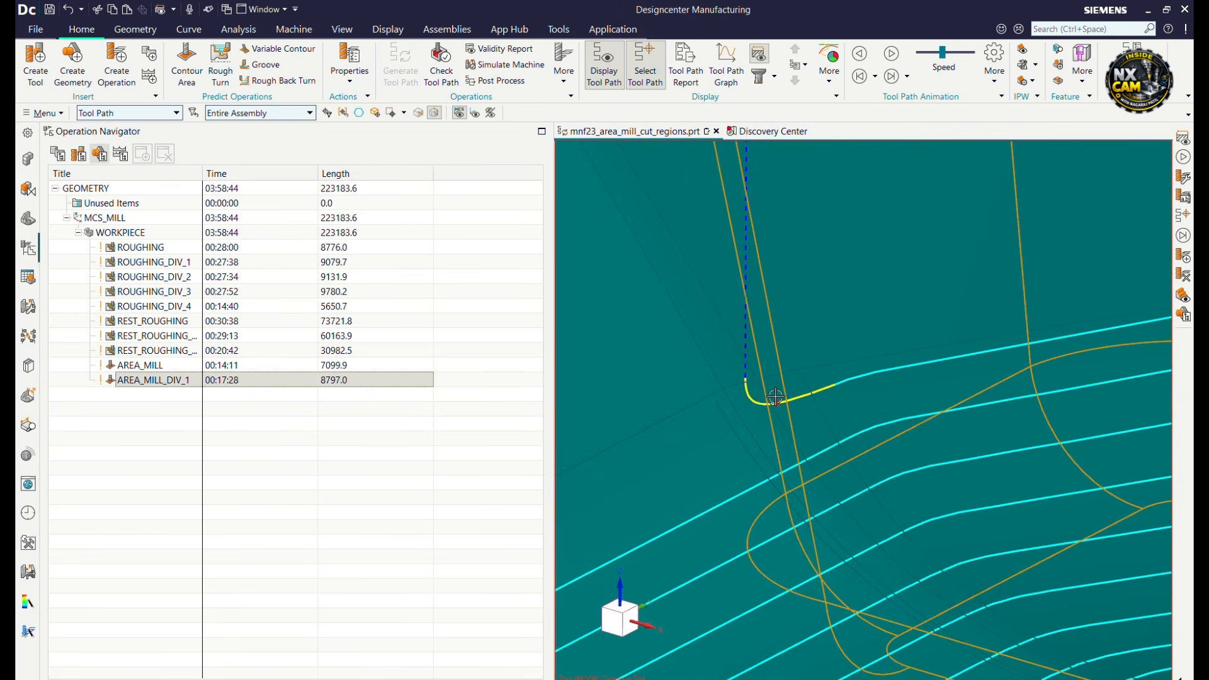
scroll(781, 403, down, 8)
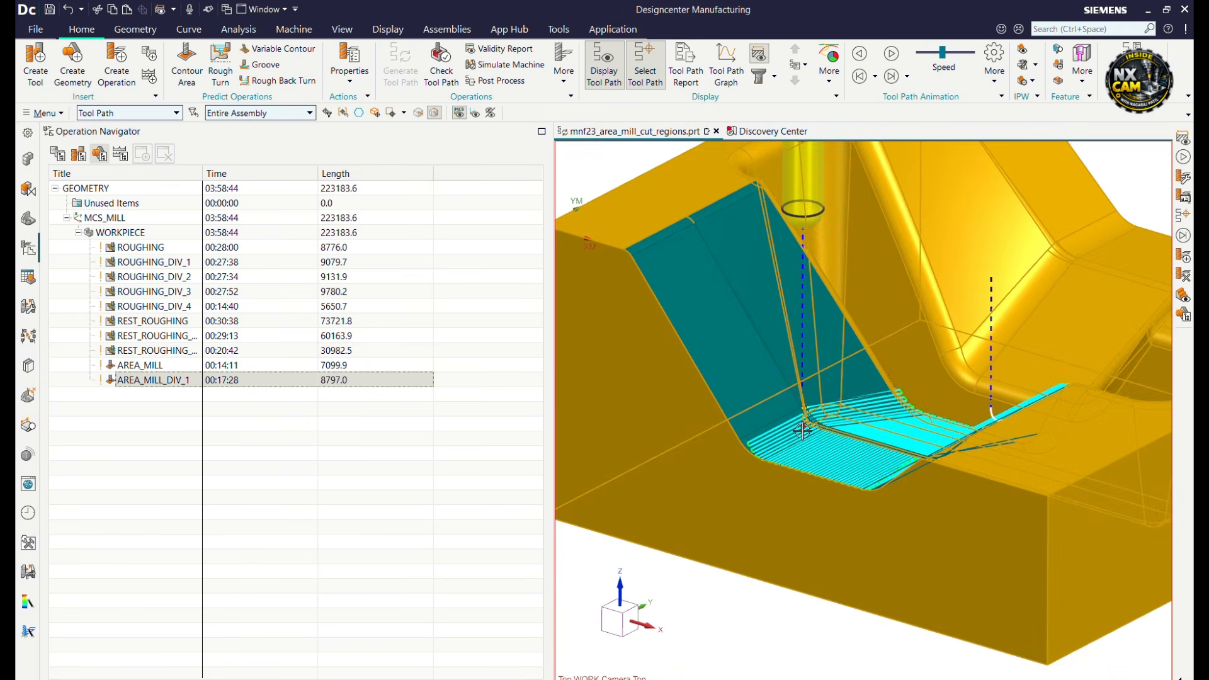
middle_drag(805, 444, 814, 431)
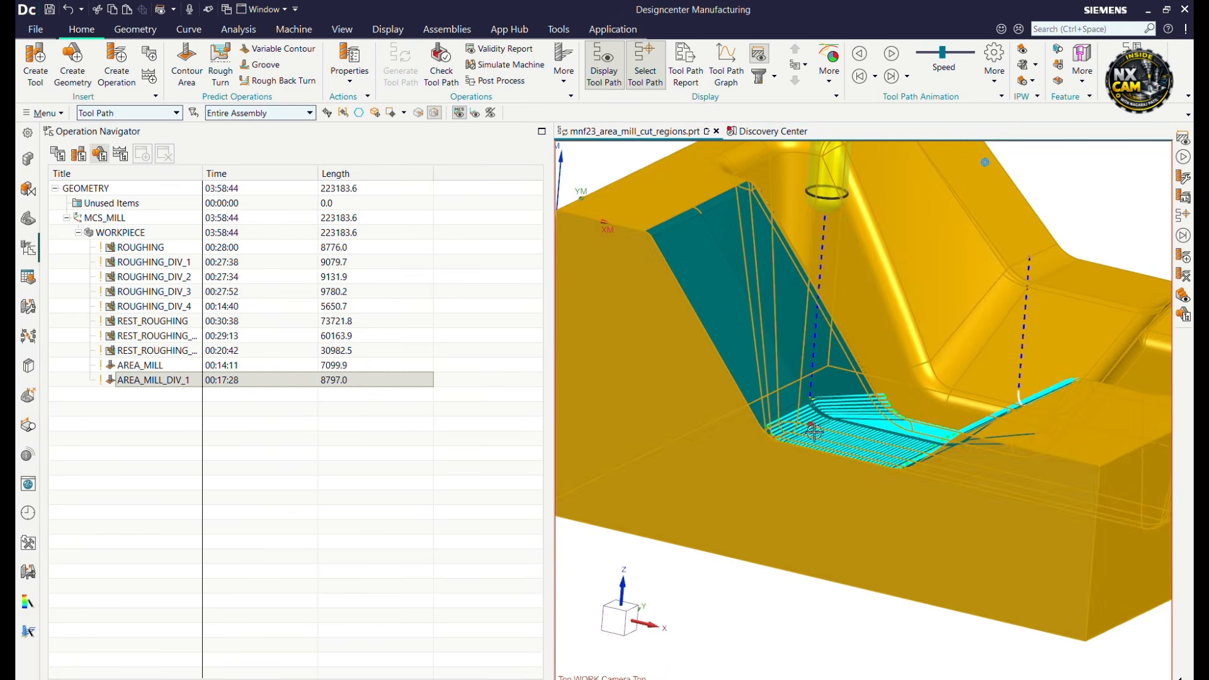
click(176, 428)
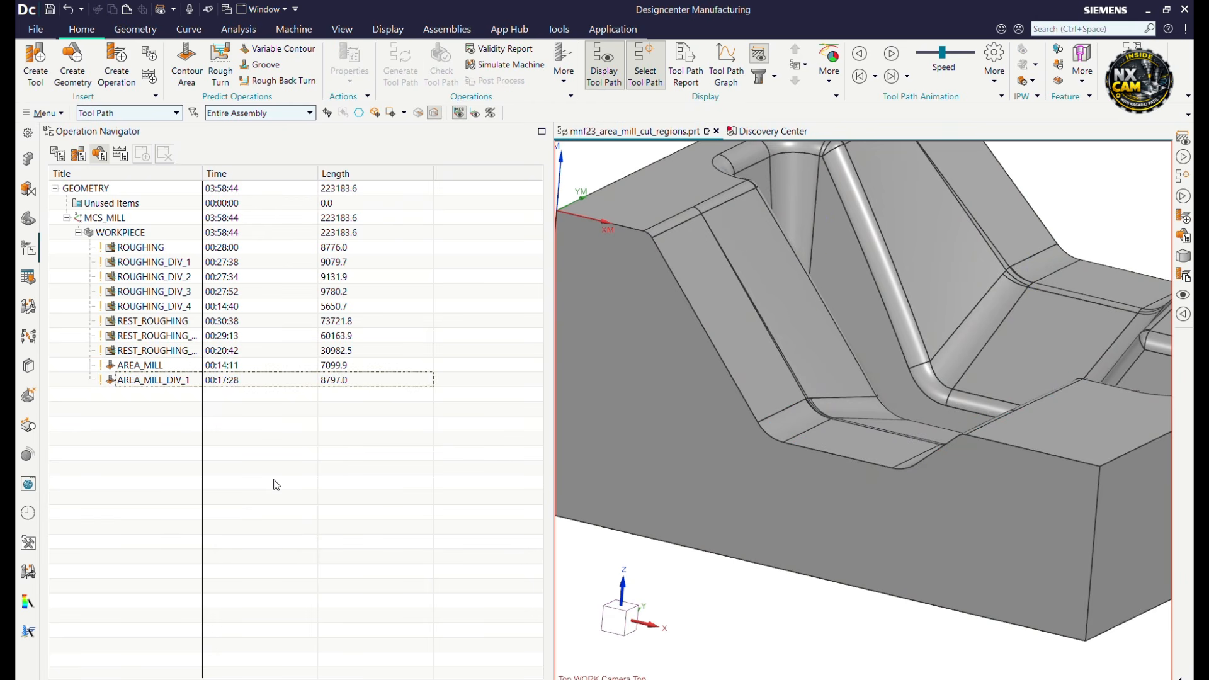